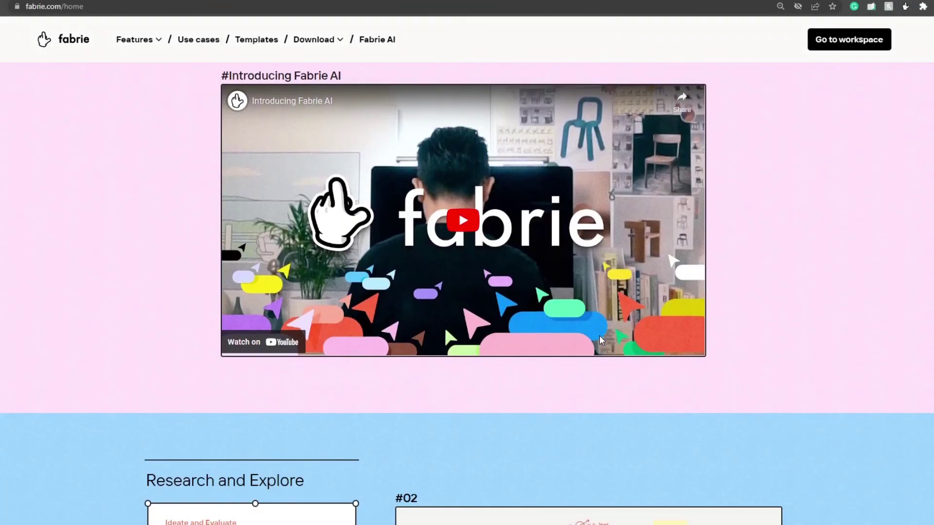
Scroll the Fabrie homepage past the Introducing Fabrie AI video.
scroll(600, 340, "down", 5)
scroll(903, 282, "down", 13)
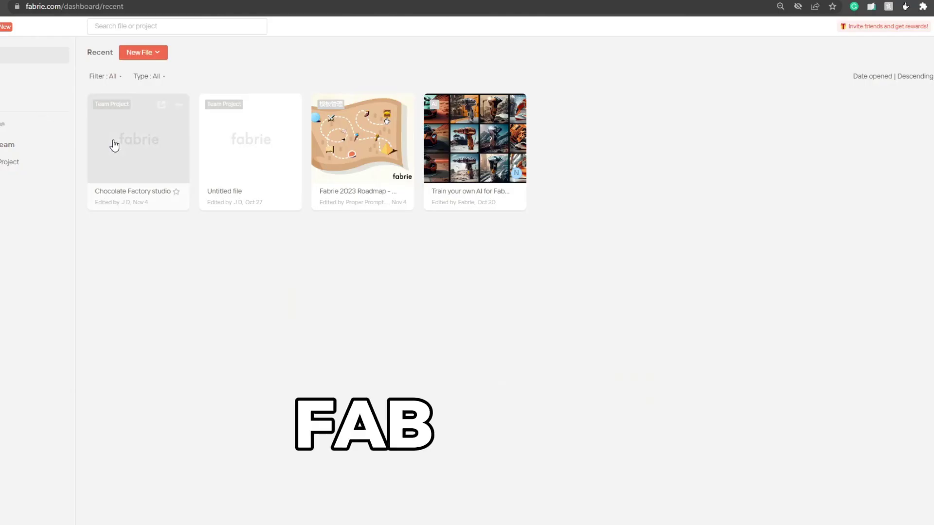
Open the Chocolate Factory studio board and pan across its research frames.
left_click(113, 144)
scroll(395, 187, "up", 5)
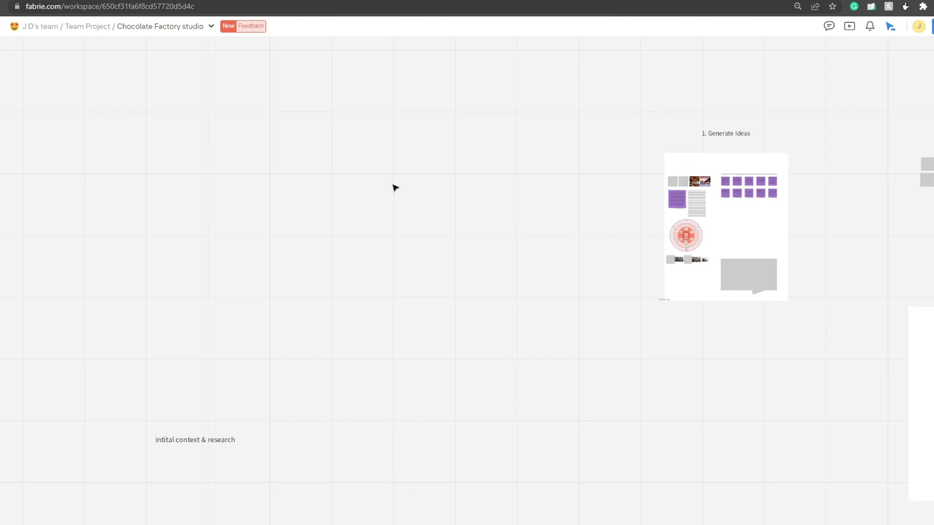
left_click_drag(681, 225, 392, 222)
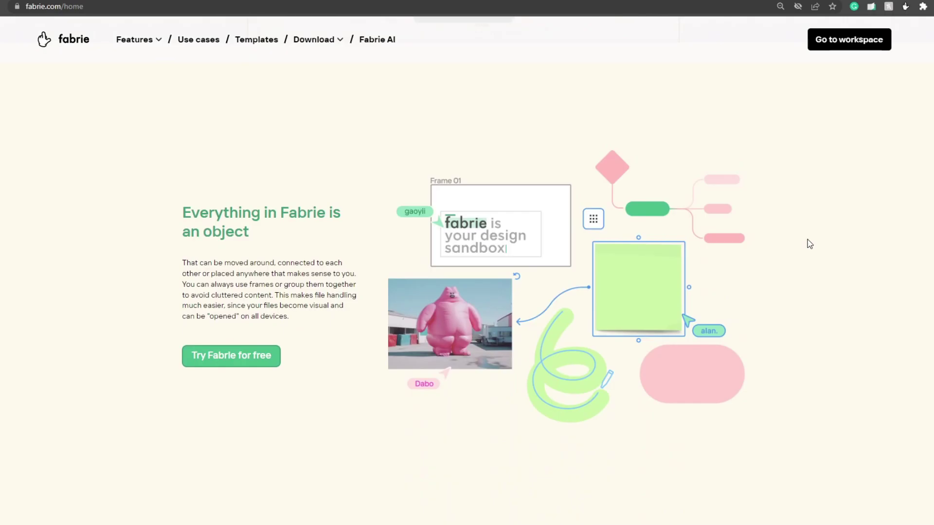
Scroll through the homepage sections about presentations and dropping files.
scroll(807, 244, "down", 8)
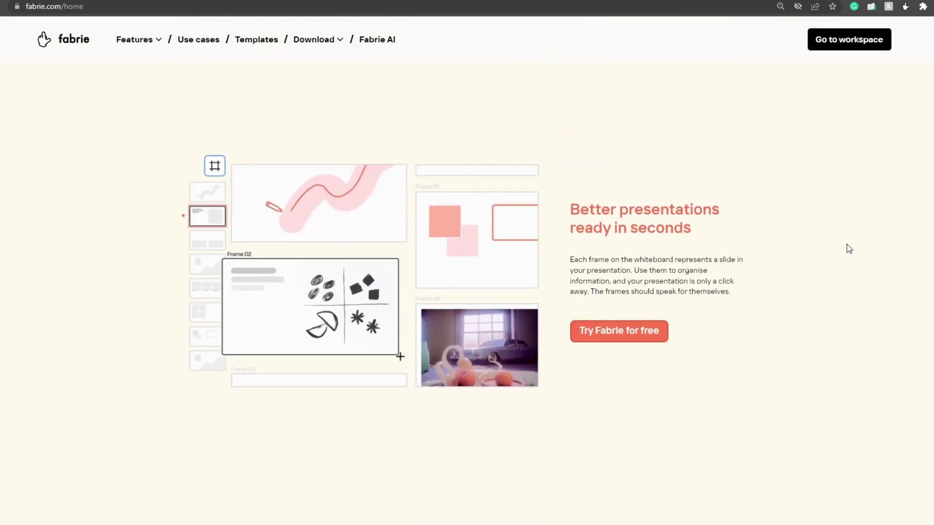
scroll(850, 249, "down", 8)
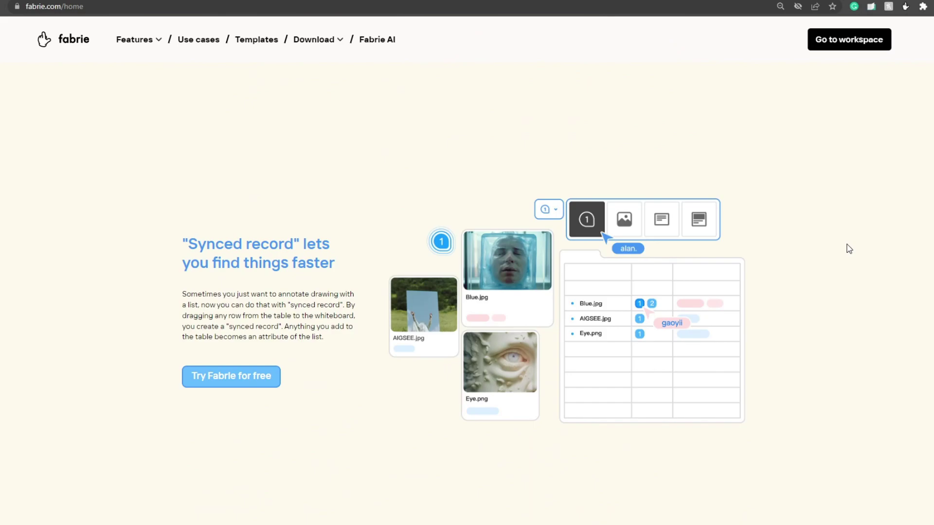
scroll(849, 249, "down", 10)
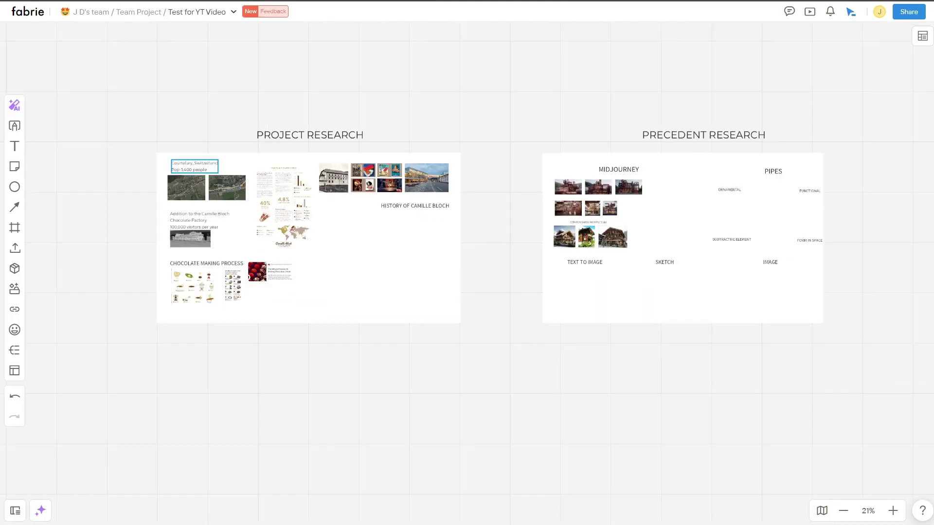
Circle Courtelary station on the map with a red ellipse.
scroll(321, 117, "up", 4)
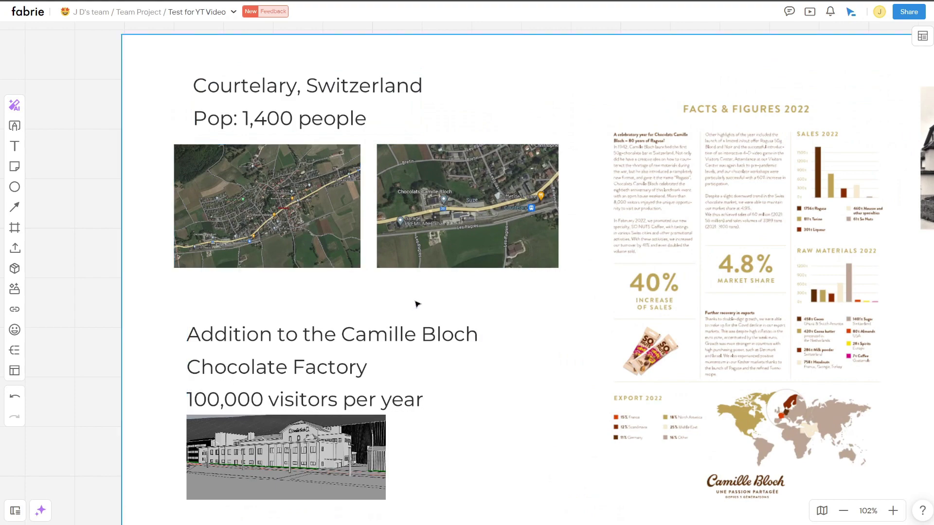
scroll(514, 236, "up", 5)
scroll(515, 237, "up", 7)
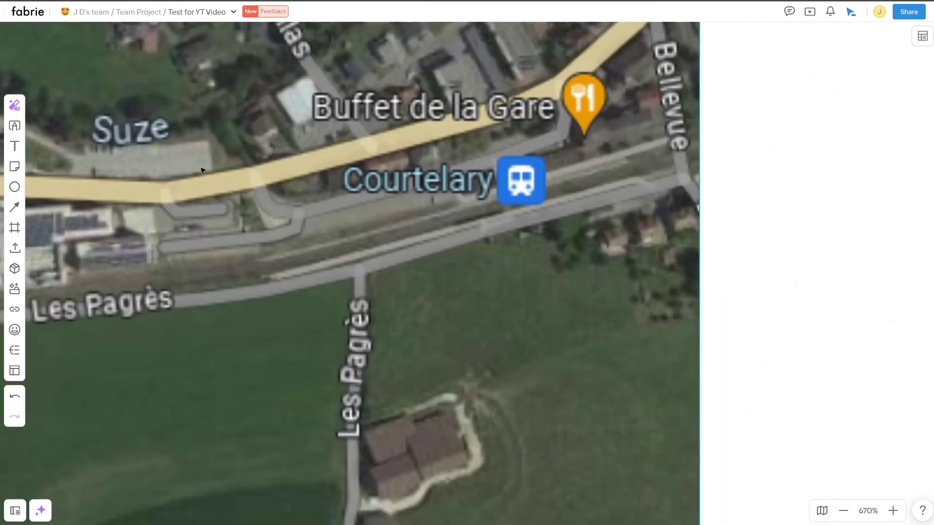
left_click(8, 186)
left_click_drag(407, 129, 620, 265)
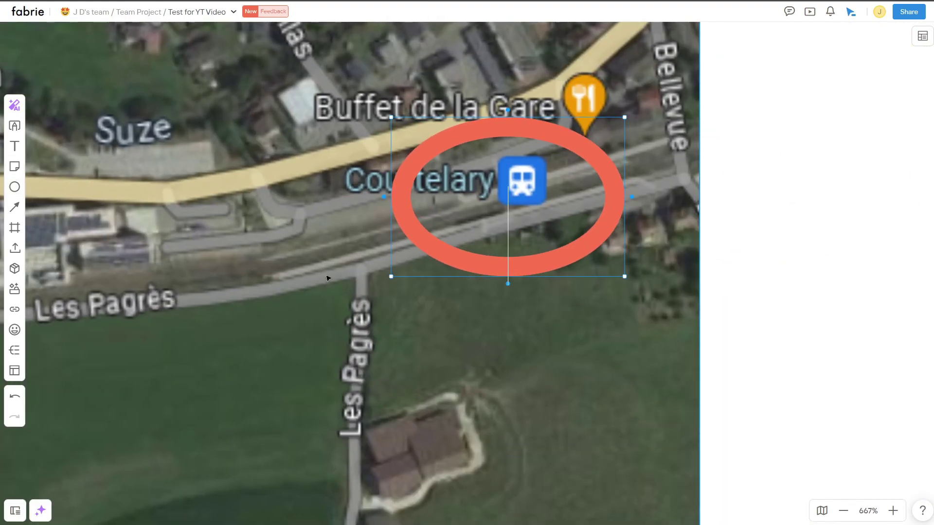
Circle the Chocolats Camille Bloch factory on the map with a red ellipse.
scroll(479, 240, "left", 6)
scroll(479, 241, "down", 5)
left_click(15, 186)
left_click_drag(339, 110, 570, 308)
Move down the board and select the factory model image.
scroll(400, 212, "left", 10)
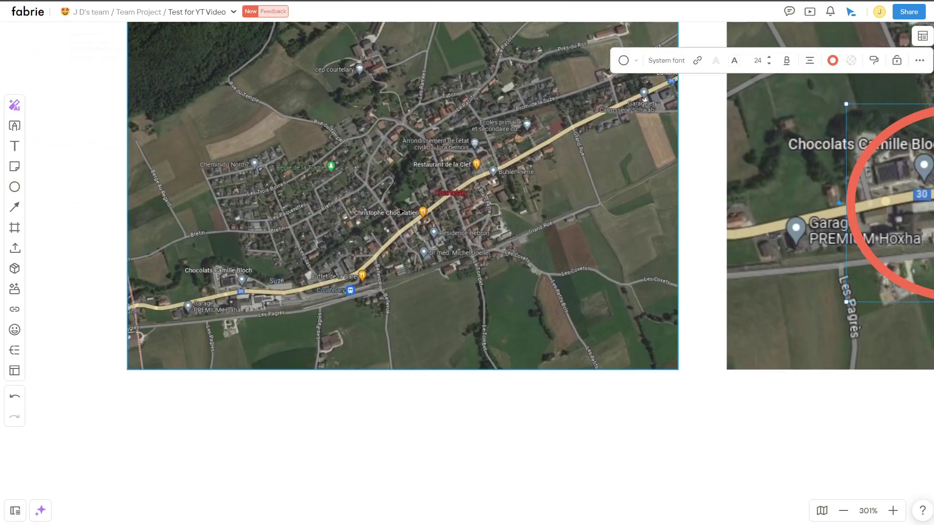
scroll(461, 157, "down", 5)
scroll(429, 188, "down", 3)
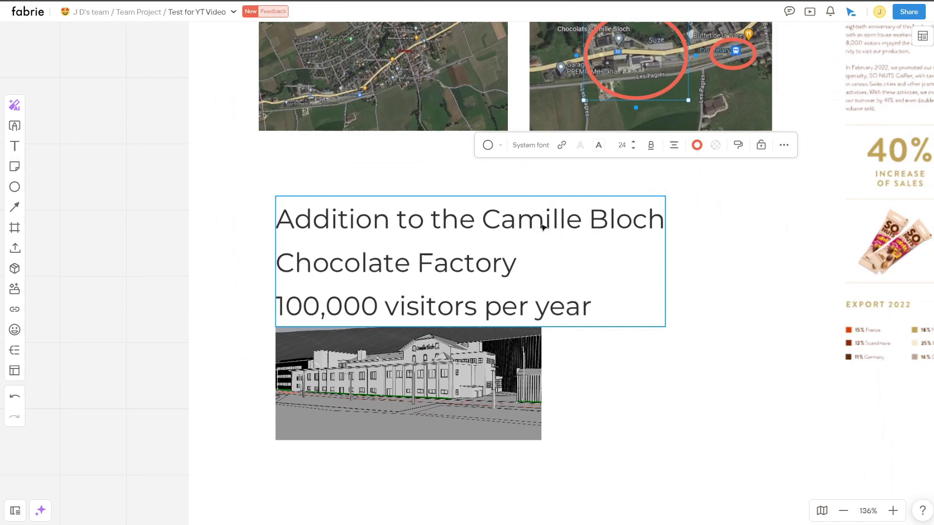
scroll(556, 258, "down", 2)
scroll(557, 258, "down", 3)
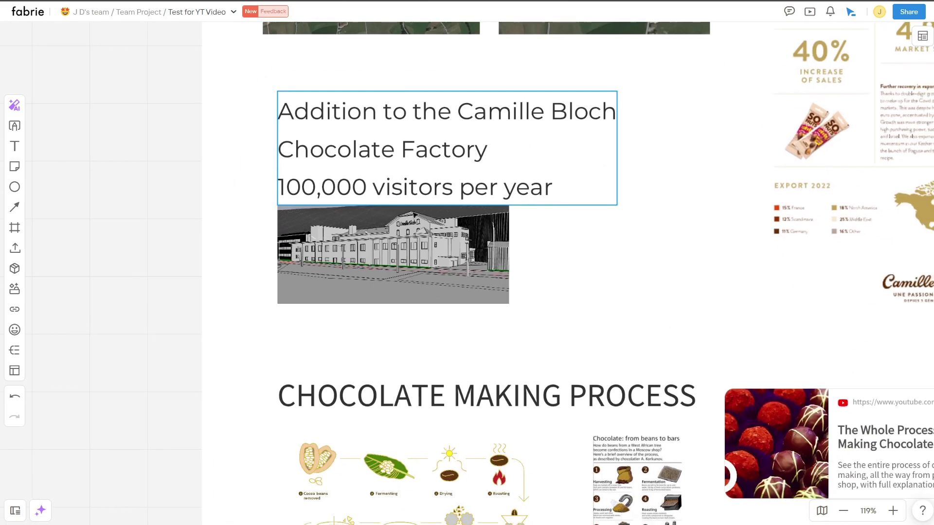
left_click(413, 250)
Select the HISTORY OF CAMILLE BLOCH title and bring up the AI assistant for it.
scroll(413, 251, "up", 6)
scroll(454, 271, "down", 2)
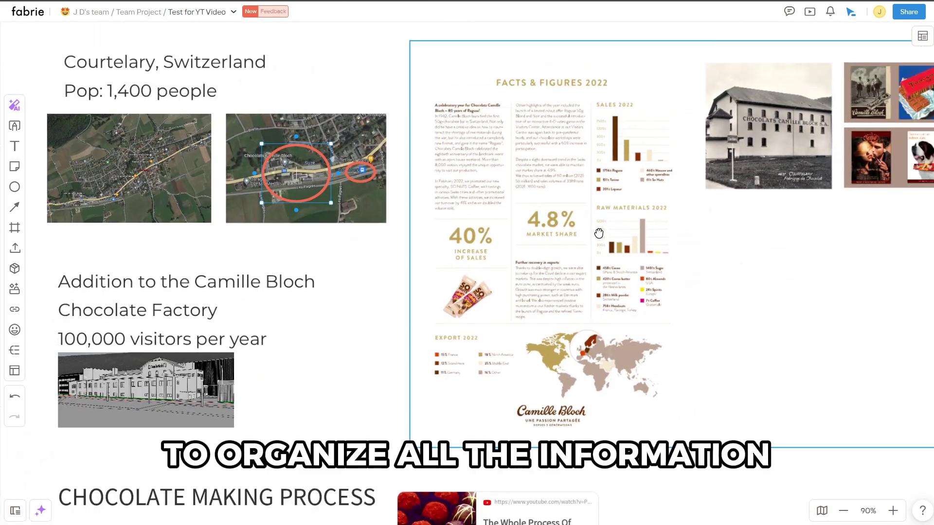
scroll(328, 118, "up", 2)
scroll(328, 117, "up", 1)
scroll(579, 302, "up", 3)
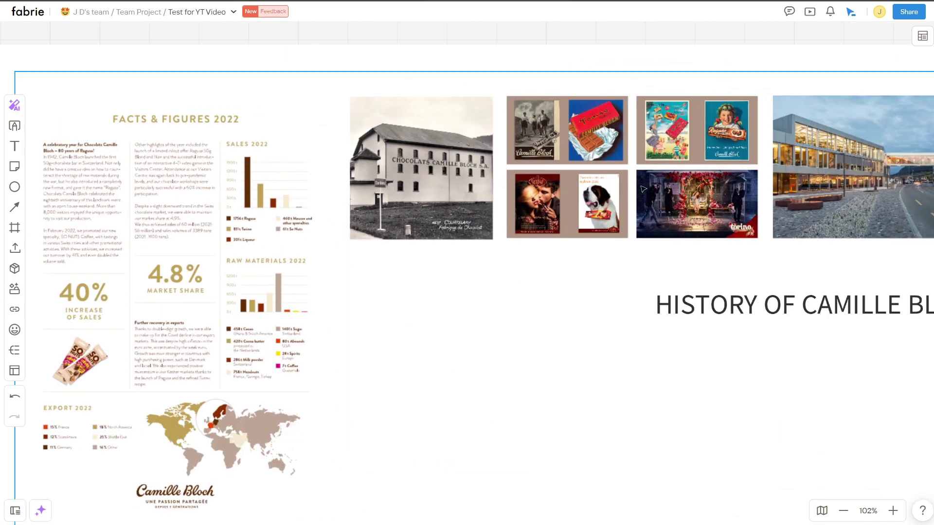
scroll(677, 138, "right", 3)
scroll(677, 138, "up", 1)
scroll(740, 231, "down", 8)
scroll(698, 185, "up", 4)
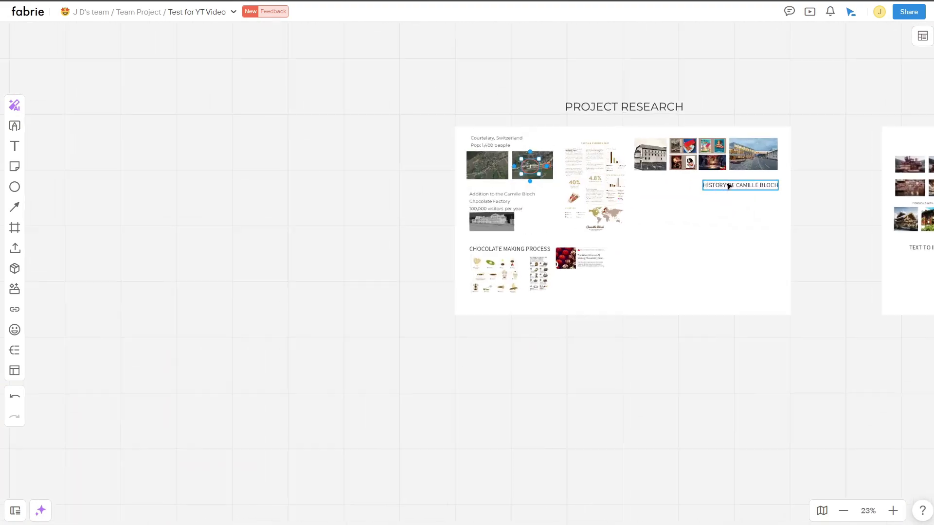
left_click(720, 187)
scroll(744, 222, "up", 3)
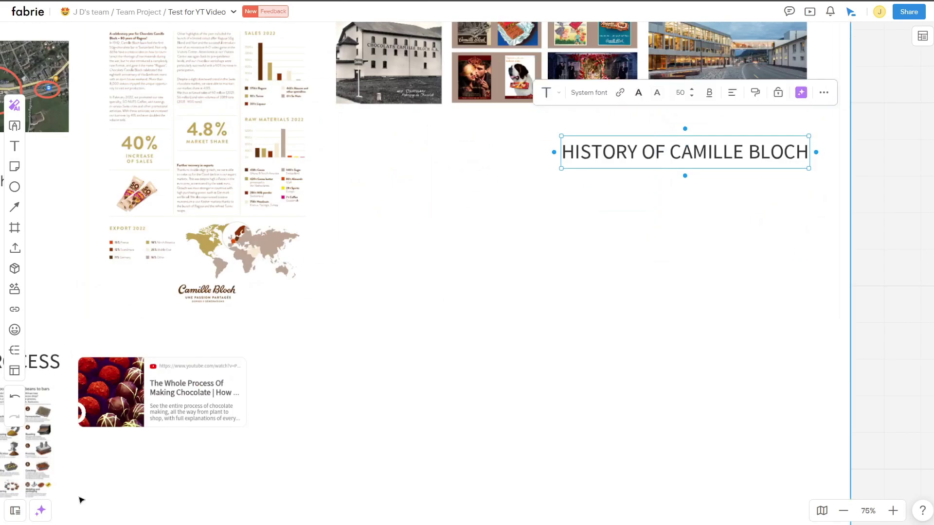
left_click(41, 511)
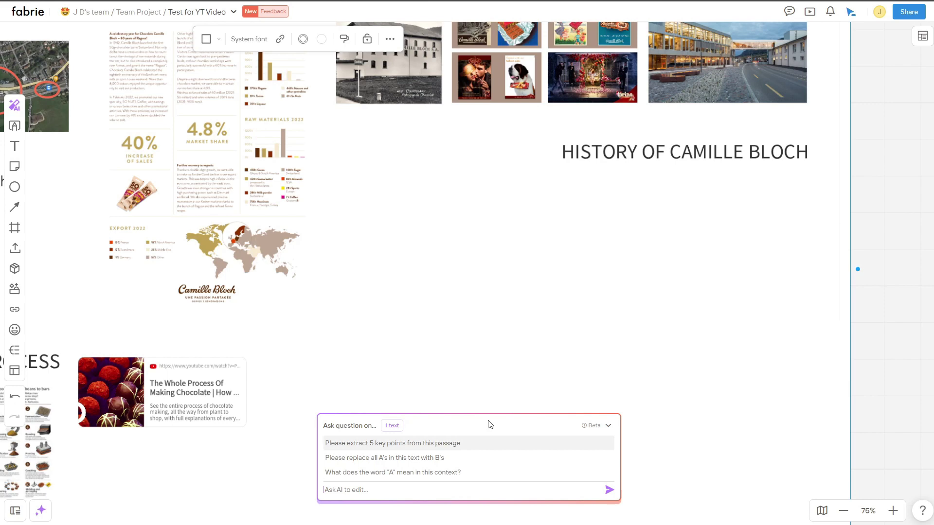
Generate an AI-written Camille Bloch history text using Smart Create > Text.
left_click(537, 402)
left_click(574, 469)
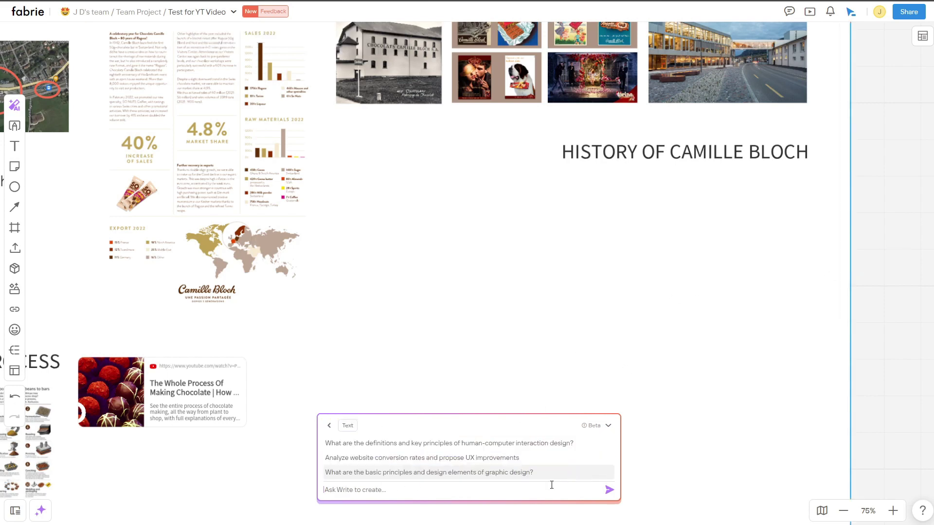
type("Hi")
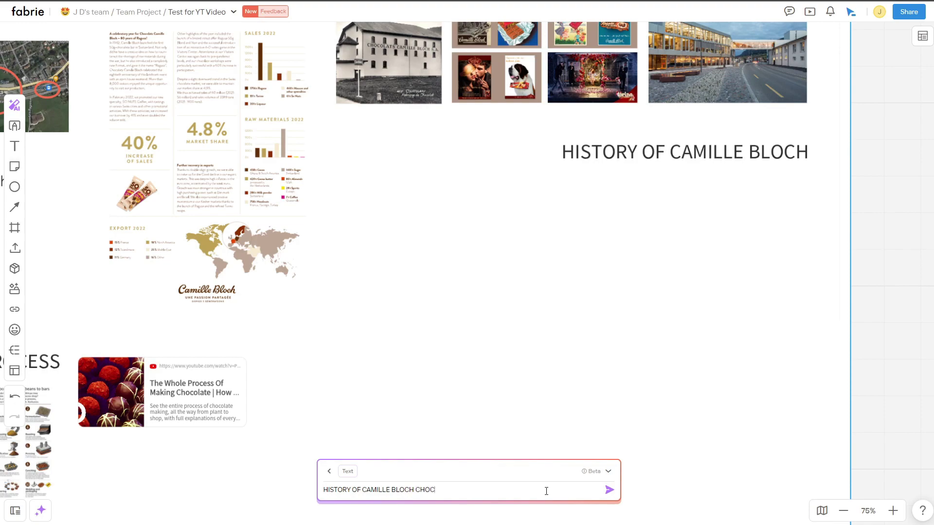
type("RY")
key("Return")
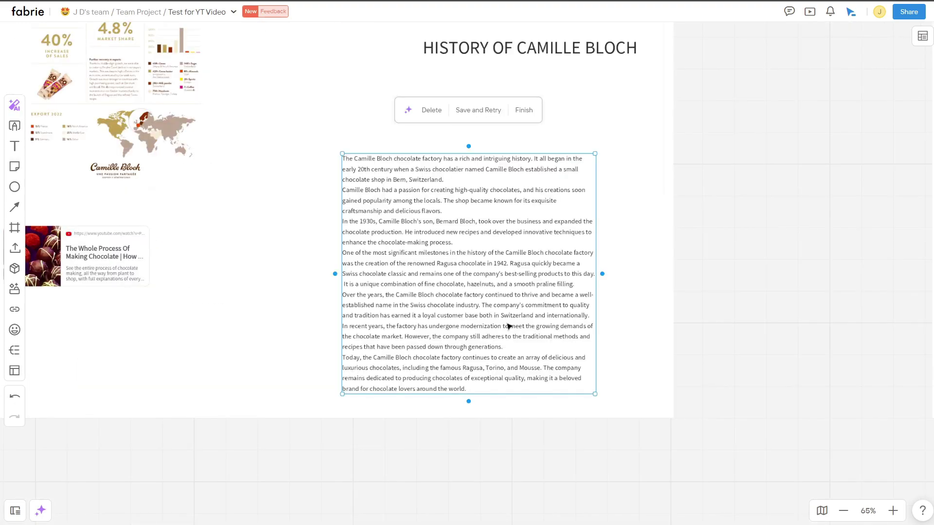
Generate a Chocolate Making Process mind map with AI and move it lower.
scroll(610, 198, "down", 3)
scroll(649, 233, "left", 5)
scroll(428, 205, "up", 5)
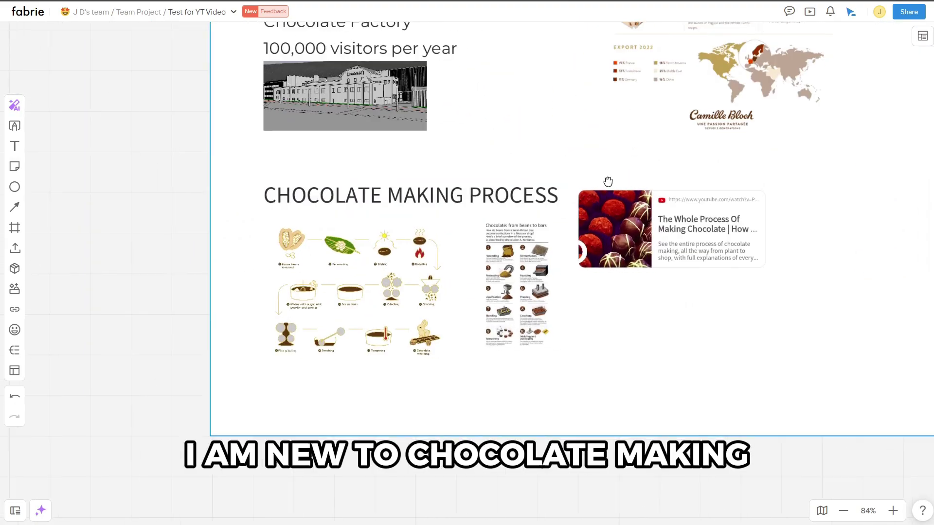
type("THE")
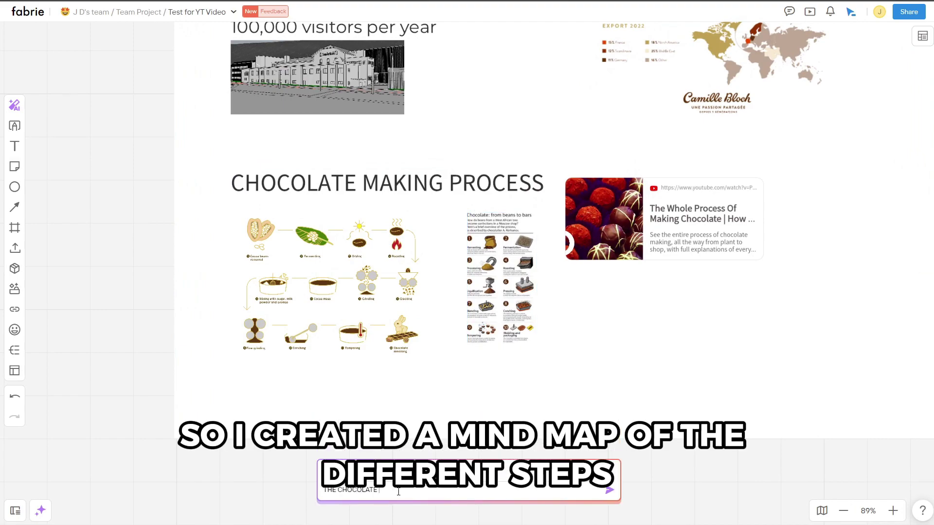
type("CHOCOLATE MAKING PROCESS EXPL")
key("Return")
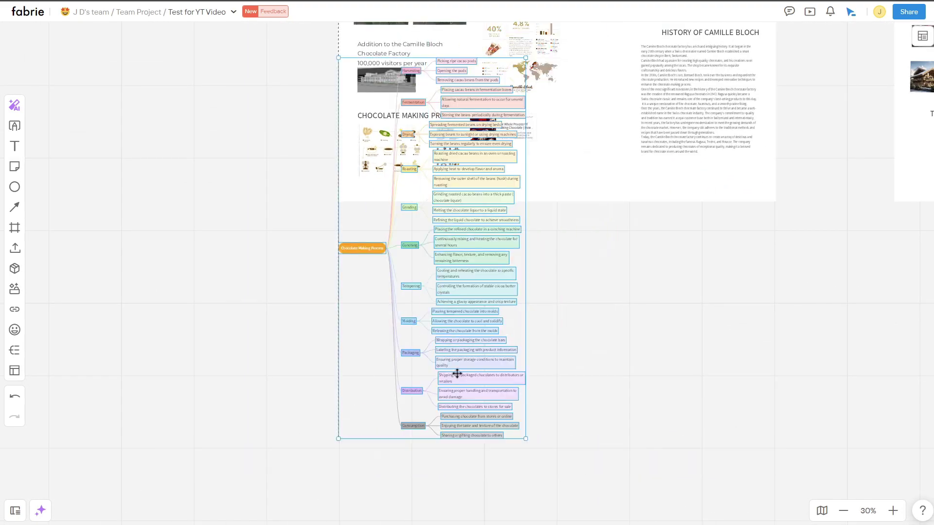
left_click_drag(457, 373, 386, 317)
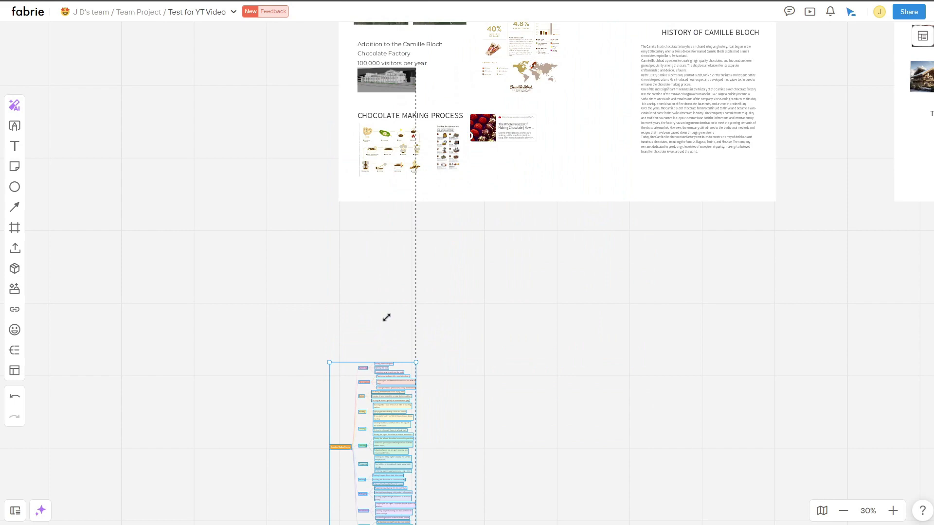
key("shift+2")
Pull the Roasting node off its branch and draw an arrow at the pipes.
left_click(434, 161)
left_click_drag(442, 171, 439, 203)
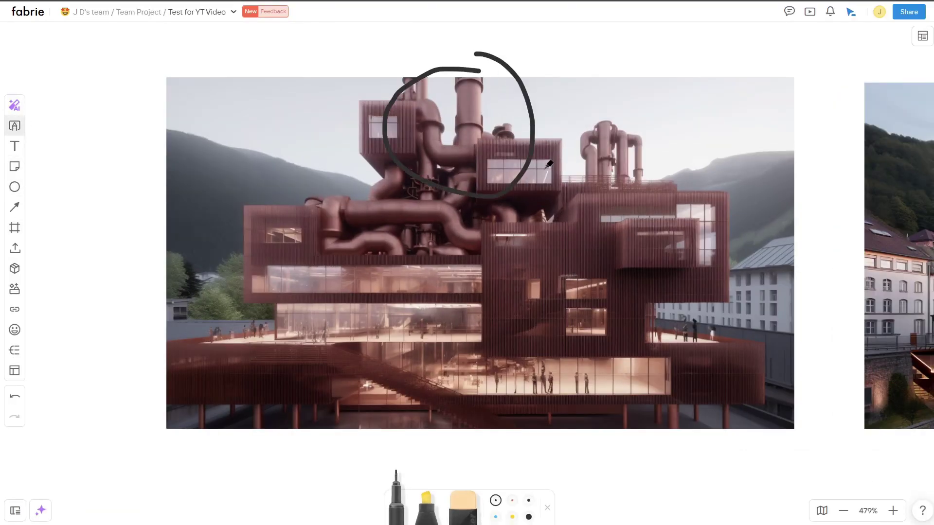
left_click_drag(376, 121, 373, 141)
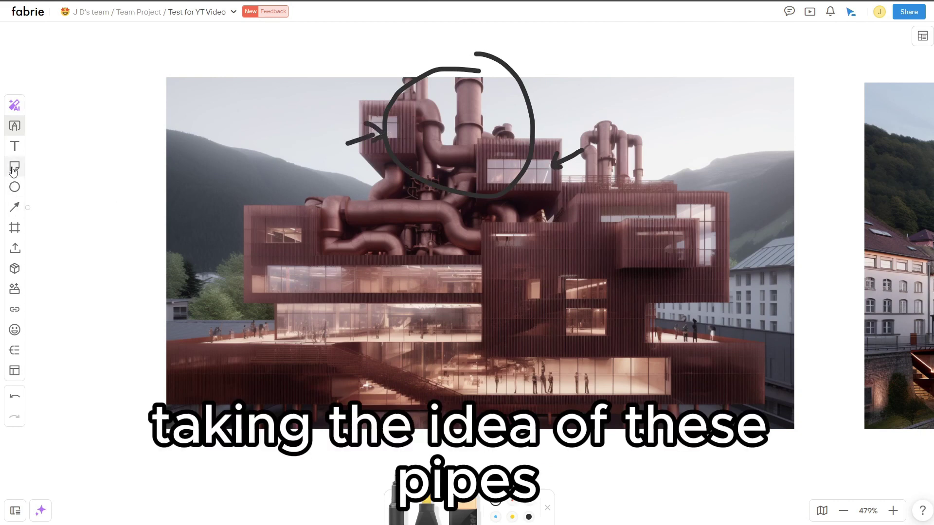
Add a black sticky note top left reading 'the pipes serve as connection points between volumes'.
left_click(14, 166)
left_click(77, 238)
left_click(200, 143)
type("the pipes")
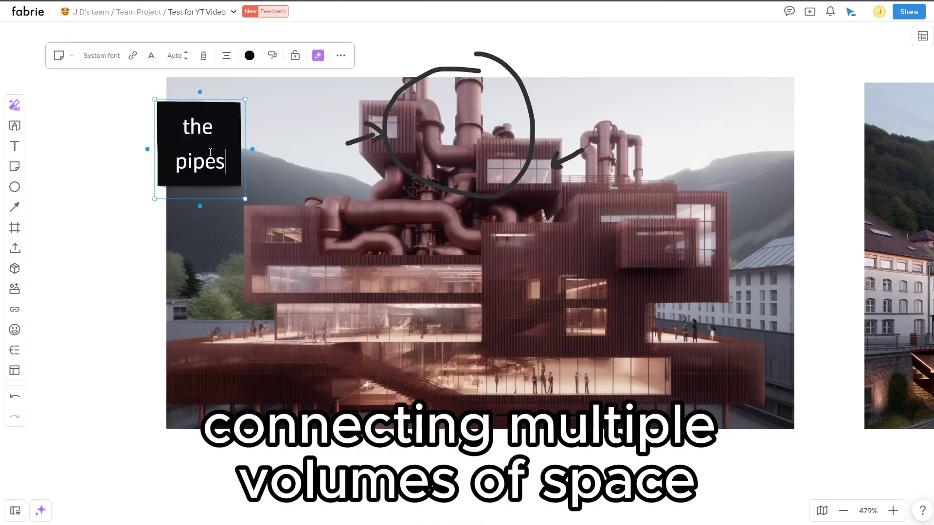
type(" serve as connection points between volumes")
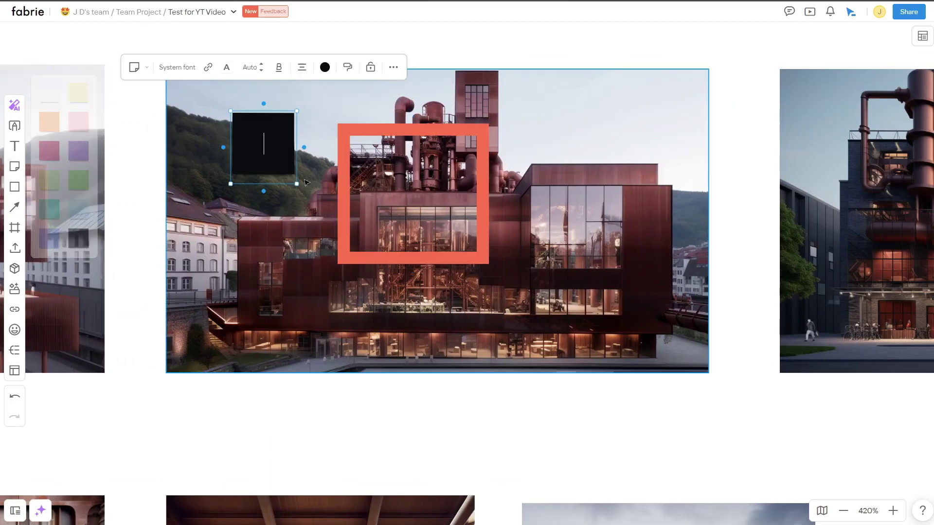
type("expand on this area of the image")
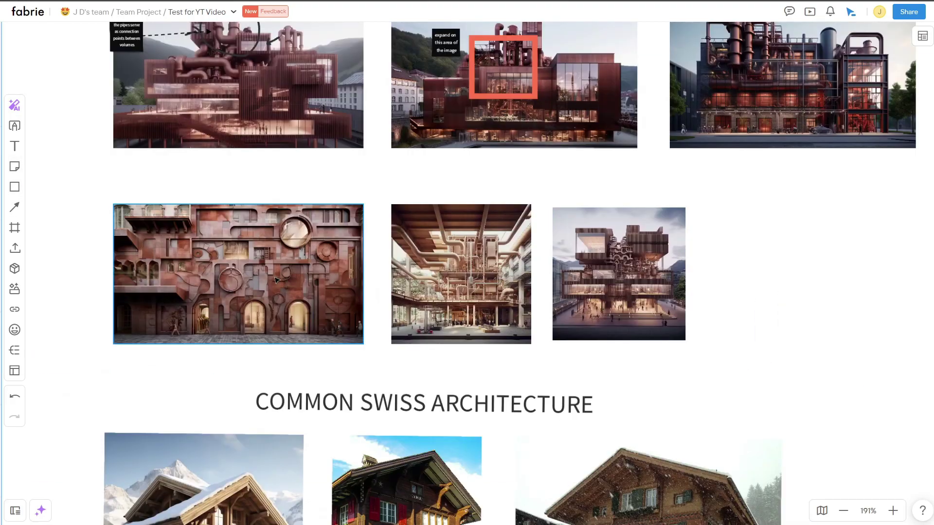
scroll(190, 282, "up", 5)
scroll(623, 241, "right", 10)
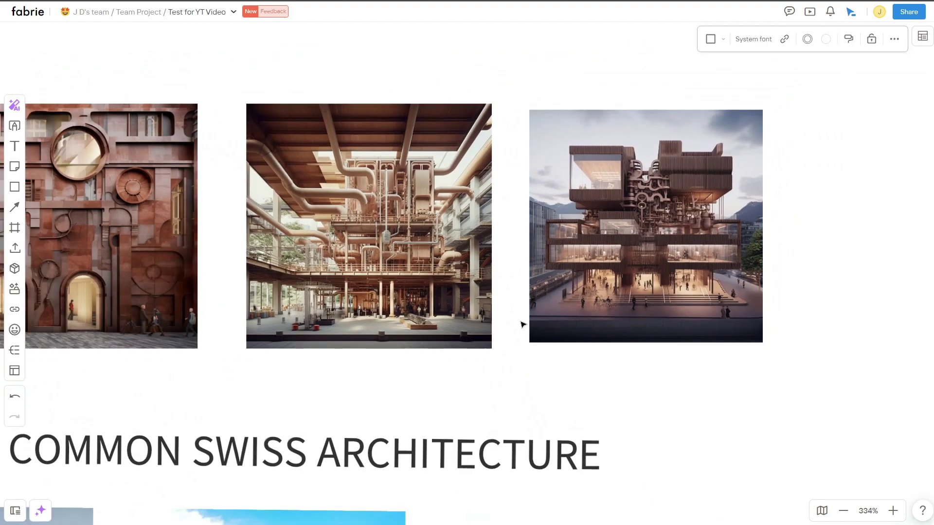
left_click_drag(521, 323, 644, 181)
scroll(586, 261, "down", 4)
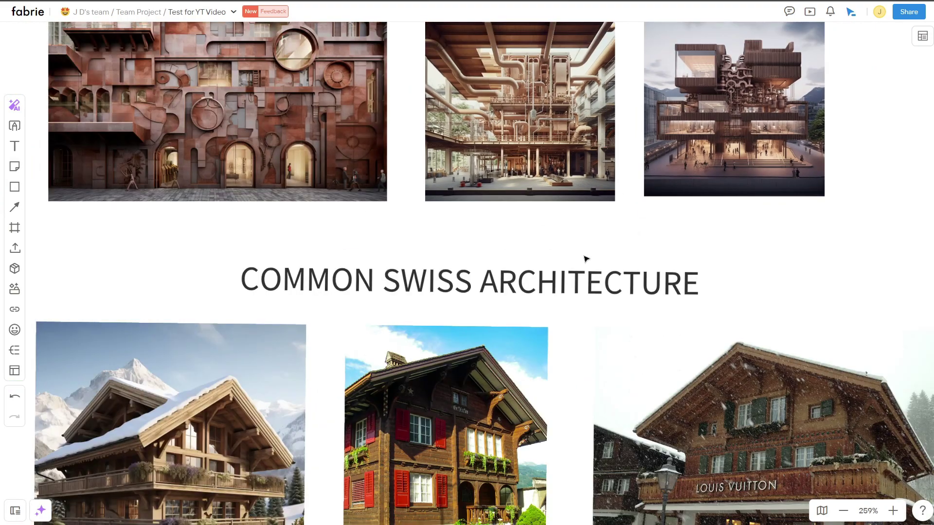
left_click_drag(552, 298, 607, 179)
scroll(652, 203, "right", 3)
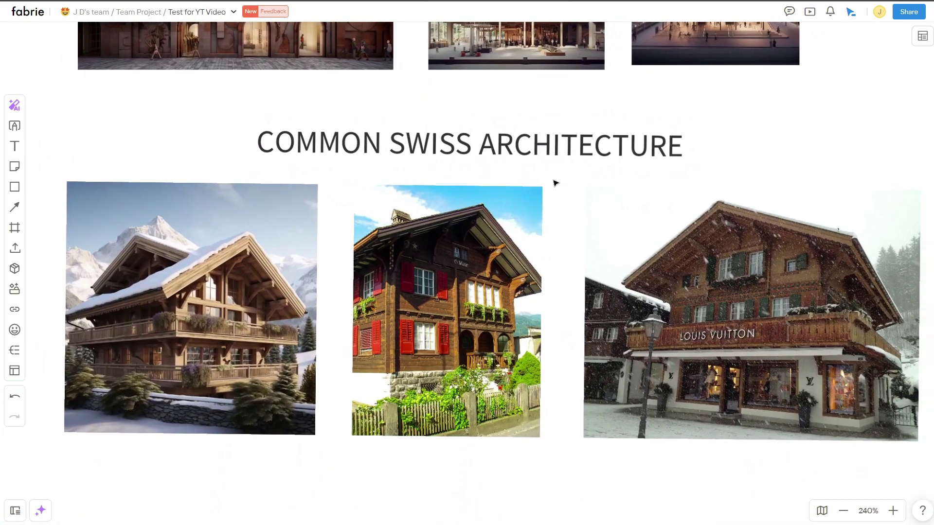
left_click(181, 239)
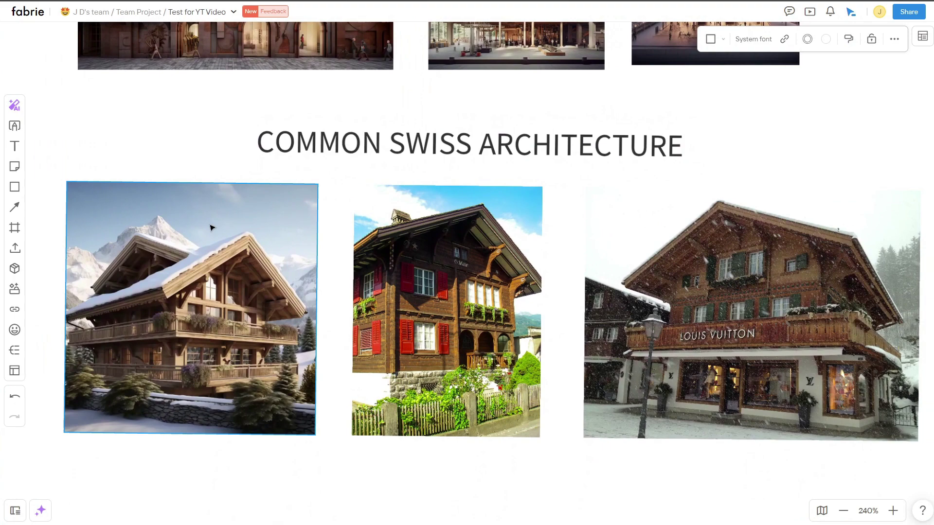
left_click(391, 261)
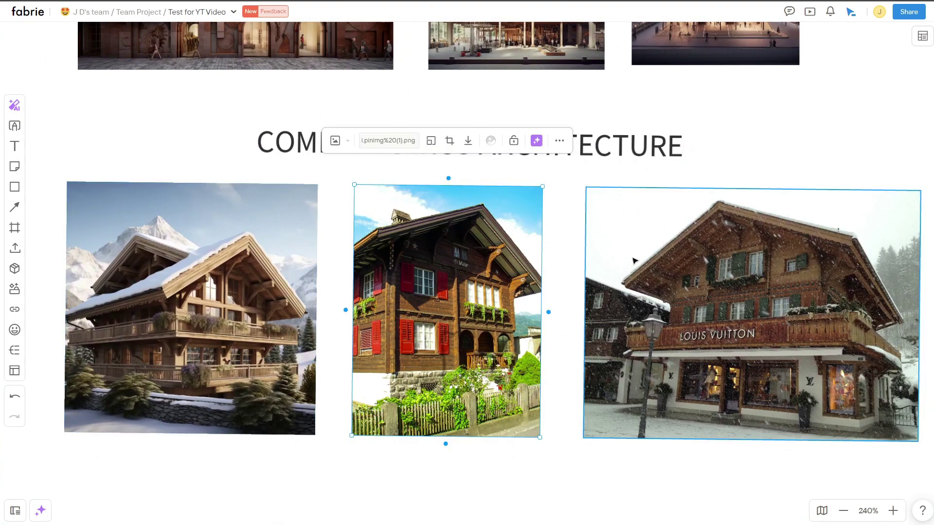
Paste the image-prompt request into the AI box to create a row of purple prompt notes.
left_click(634, 261)
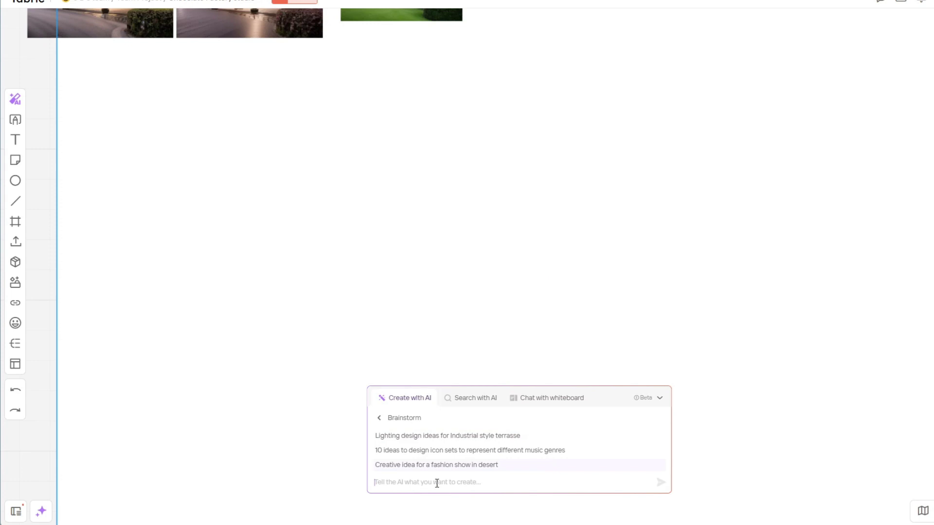
key("ctrl+v")
scroll(448, 489, "up", 5)
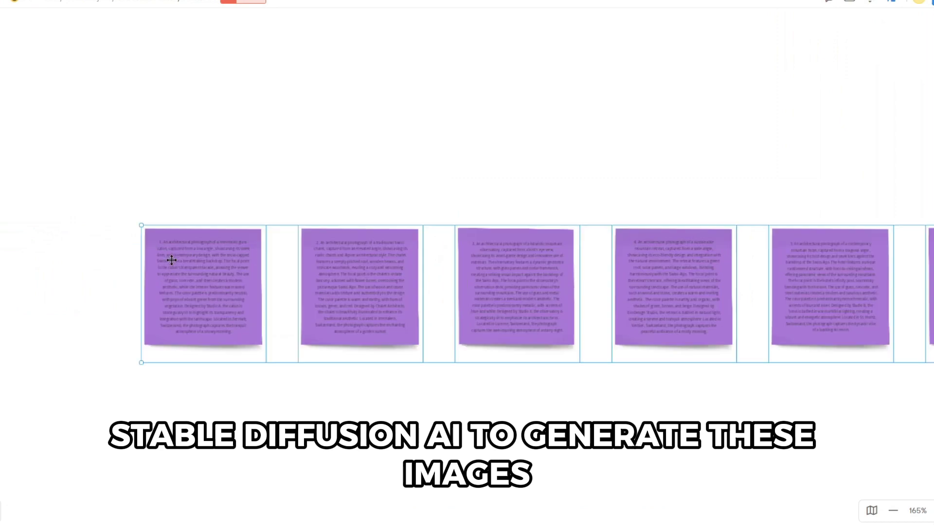
scroll(171, 260, "up", 5)
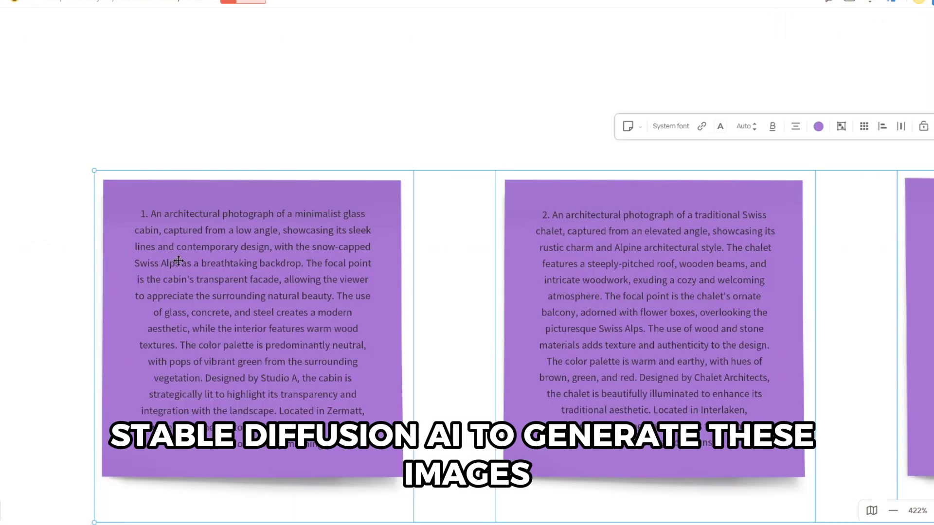
scroll(341, 219, "right", 4)
Send the second prompt note to Text to Image, then bring up the fifth note's AI actions.
left_click(438, 146)
left_click(560, 78)
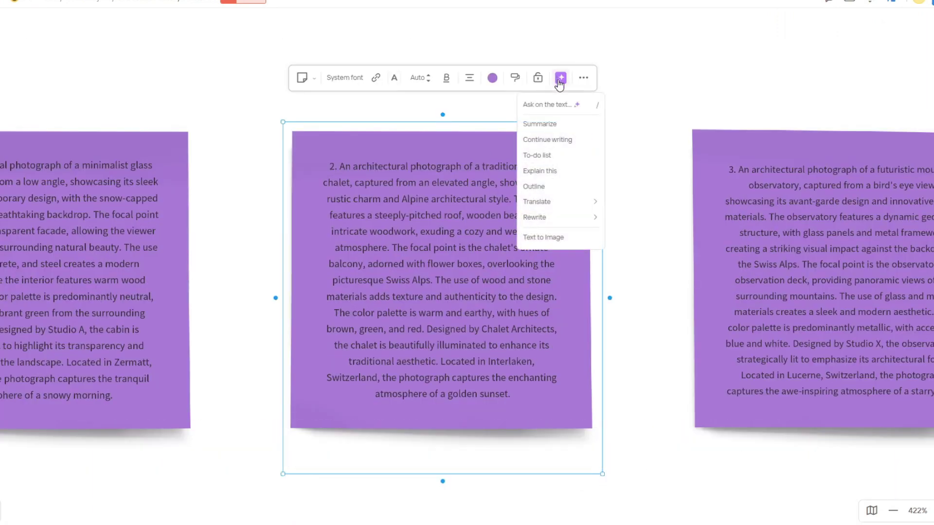
left_click(554, 238)
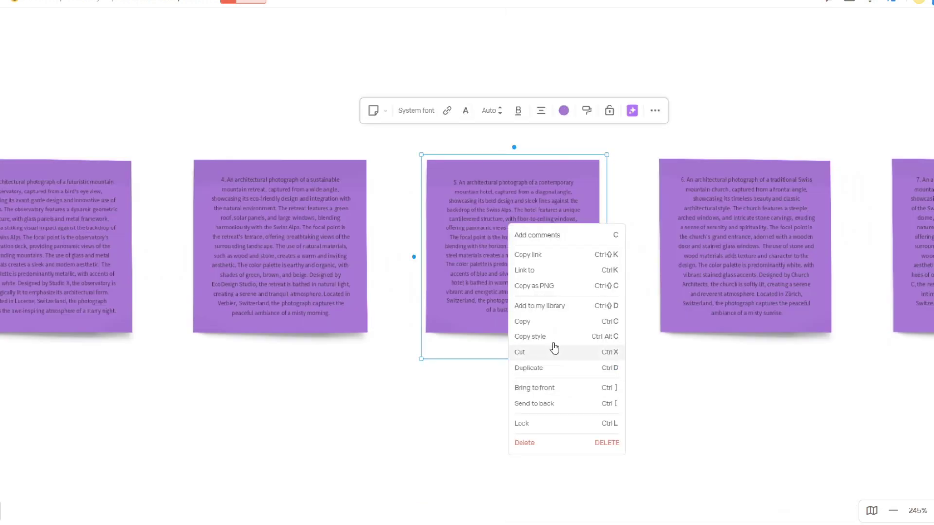
left_click(632, 110)
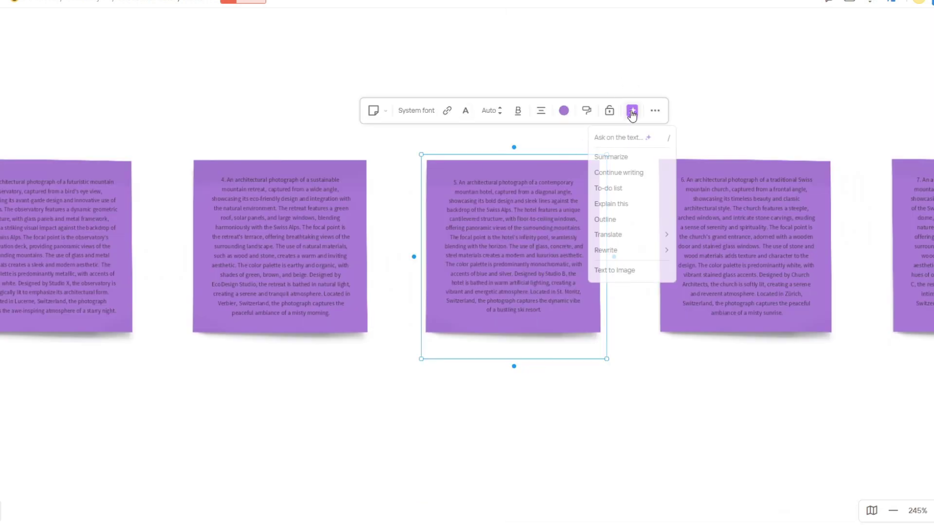
Generate images from the fifth note's text and move to the TEXT TO IMAGE frame.
left_click(620, 271)
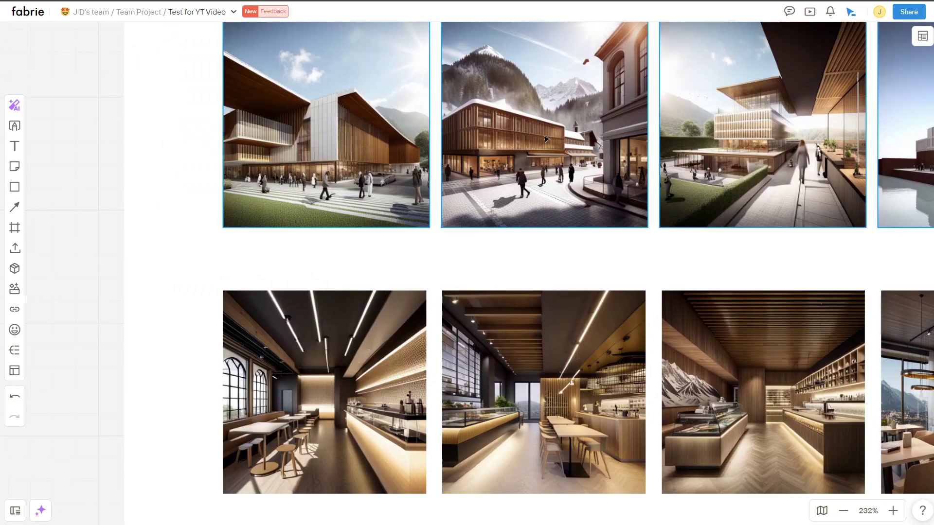
scroll(616, 138, "right", 1)
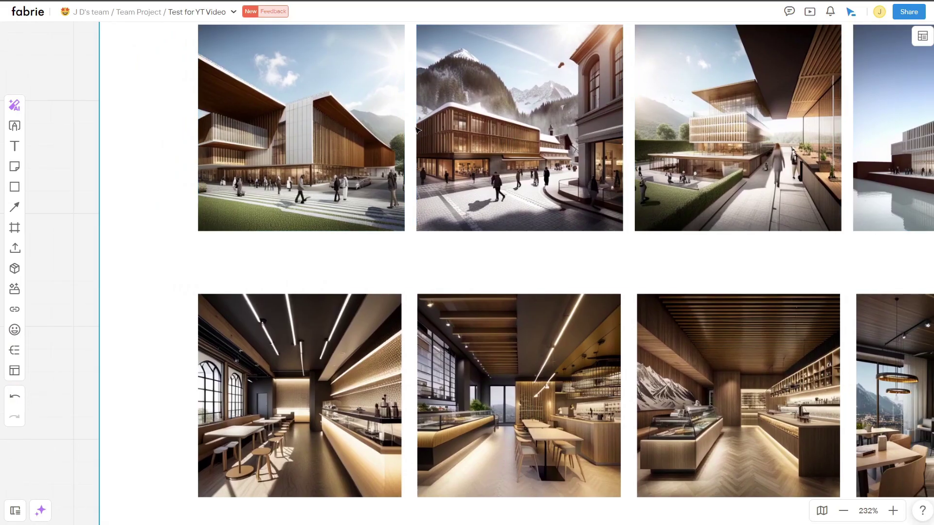
scroll(616, 138, "down", 5)
scroll(616, 138, "up", 5)
scroll(616, 138, "right", 2)
Select only the fourth exterior render and bring up its AI image tools.
left_click(543, 155)
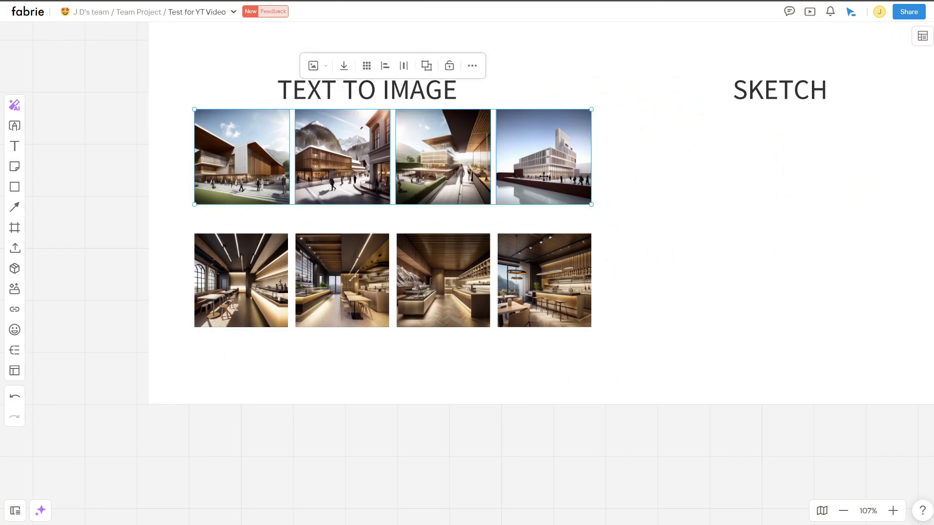
left_click(543, 156)
left_click(641, 73)
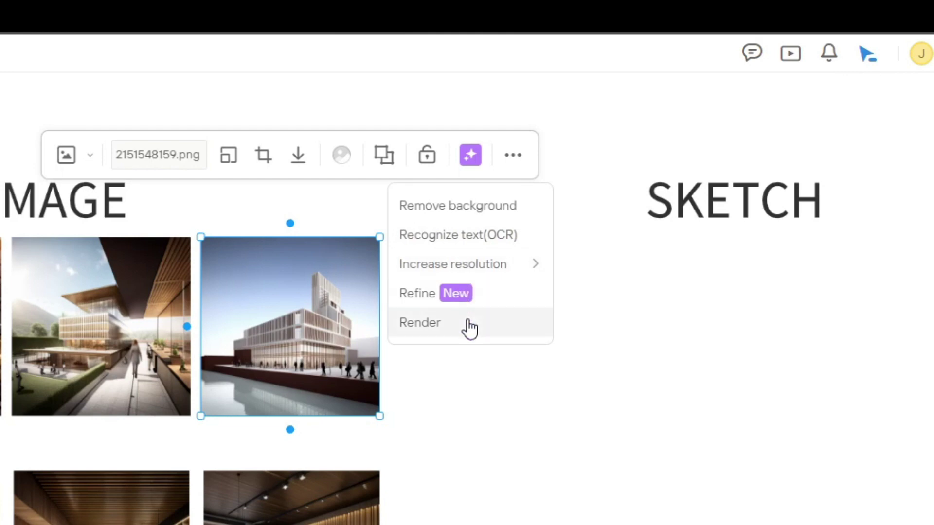
Remove the fourth render's background and keep the result.
left_click(471, 205)
scroll(471, 200, "up", 5)
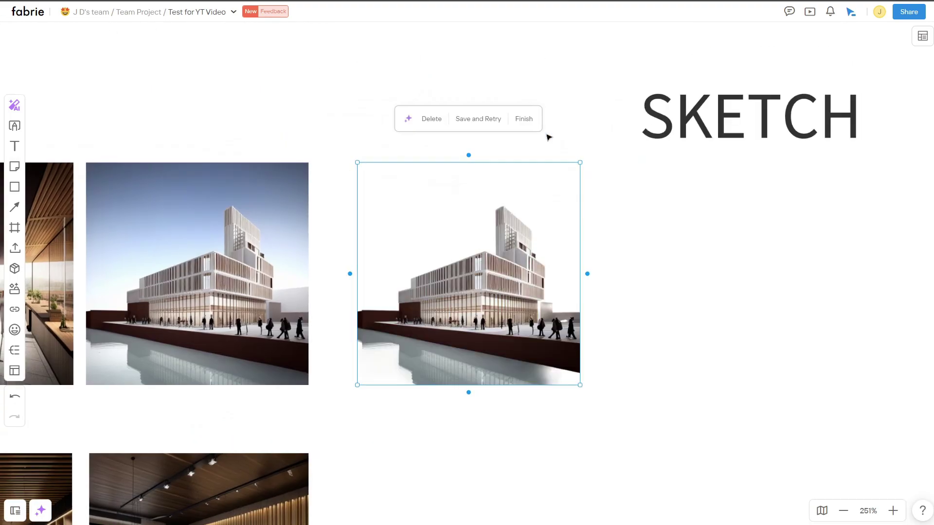
left_click(438, 138)
scroll(415, 160, "down", 3)
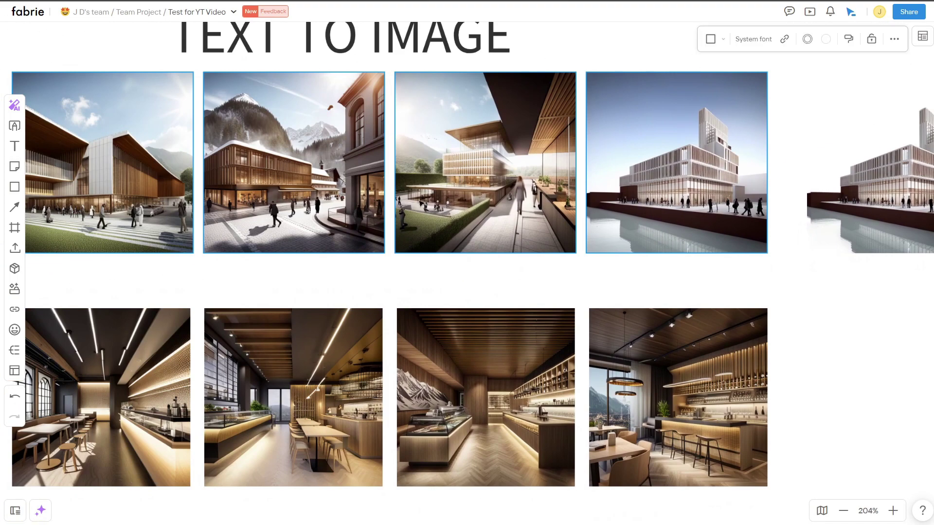
Select only the second exterior render and bring up its AI image tools.
left_click(292, 194)
left_click(313, 139)
left_click(392, 300)
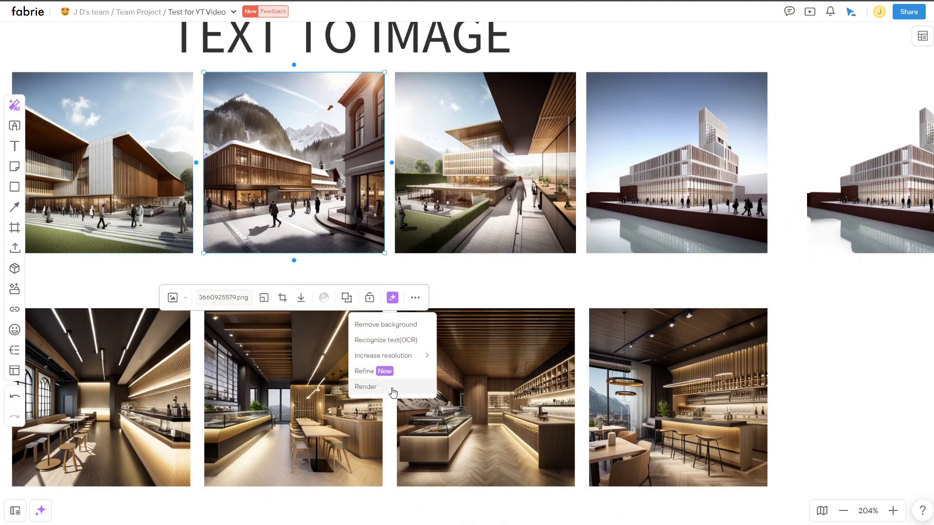
Render the second exterior with prompt 'contemporary exterior perspective of a swiss cafe', Architectural design category.
left_click(392, 387)
type("contemporary exterior perspective of a swiss cafe")
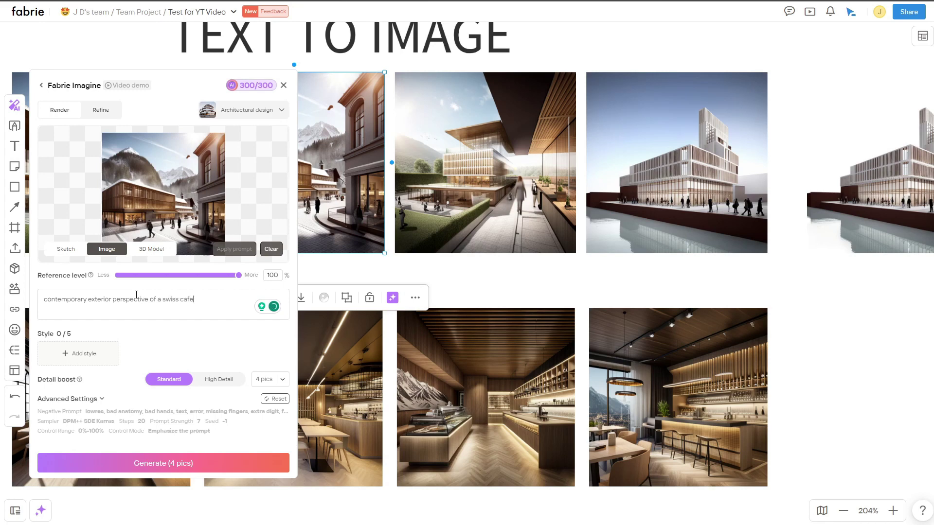
left_click(281, 112)
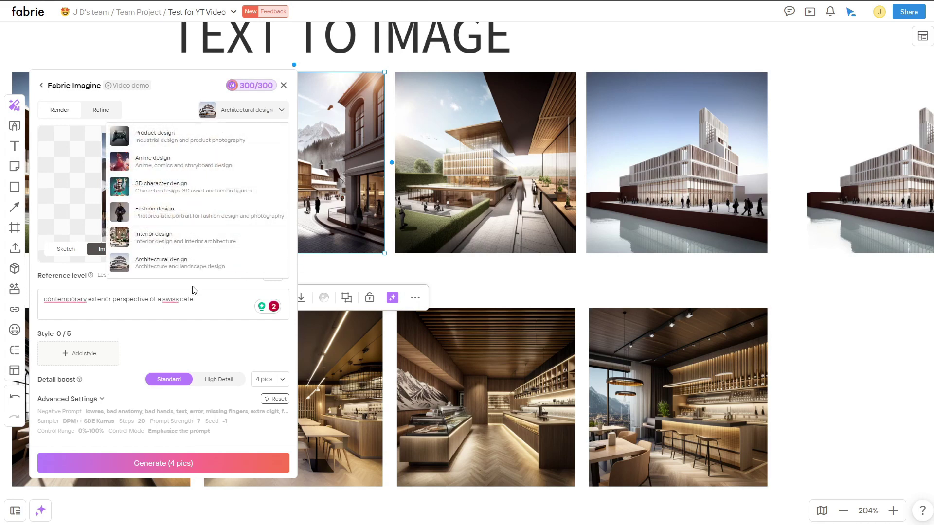
left_click(180, 262)
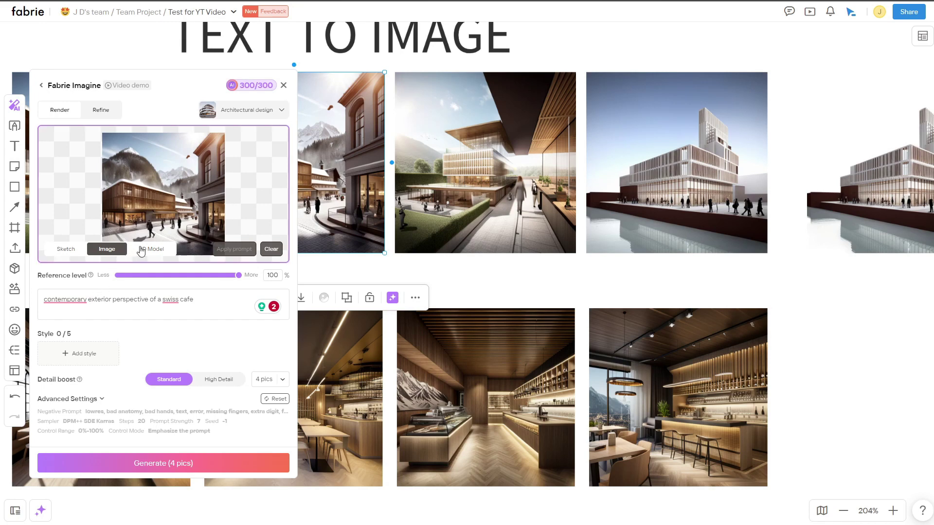
Leave styles unset, keep the DPM++ SDE Karras sampler, and generate the cafe renders.
left_click(95, 356)
scroll(142, 225, "down", 10)
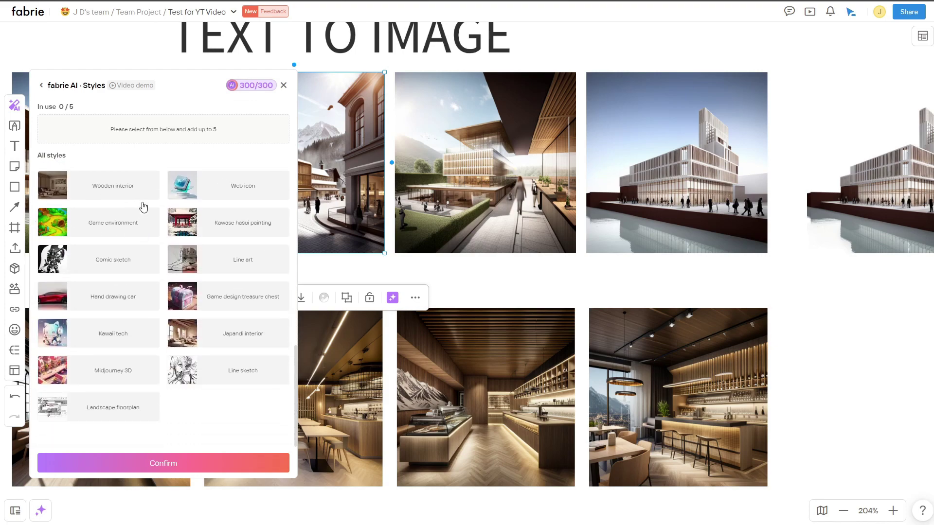
left_click(164, 461)
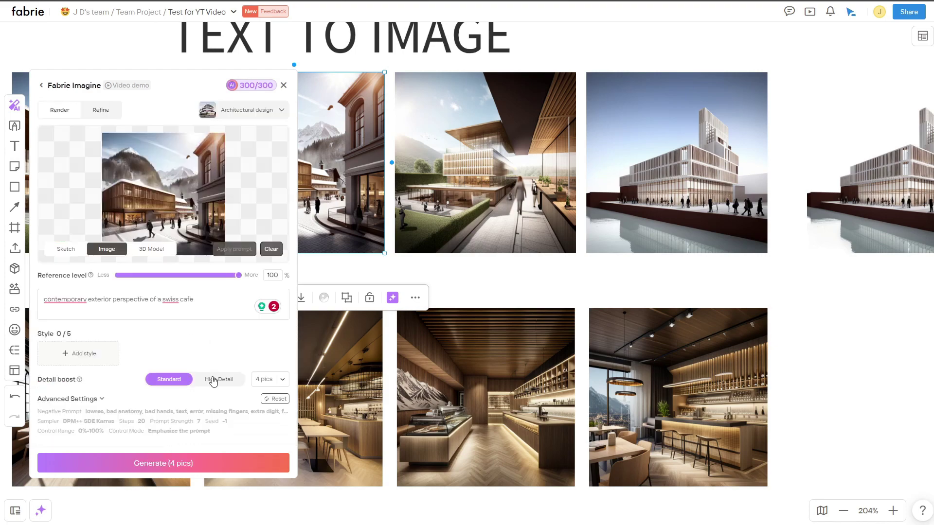
left_click(83, 404)
scroll(149, 385, "down", 3)
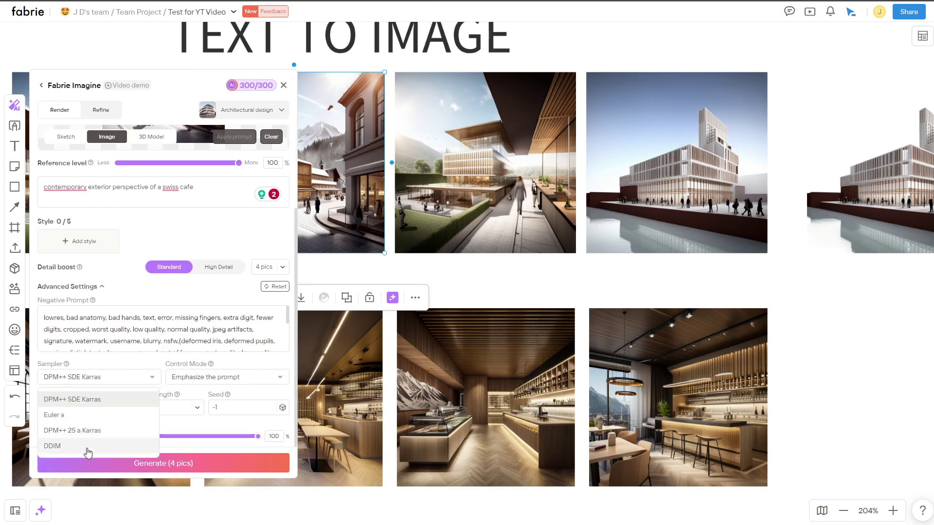
left_click(126, 381)
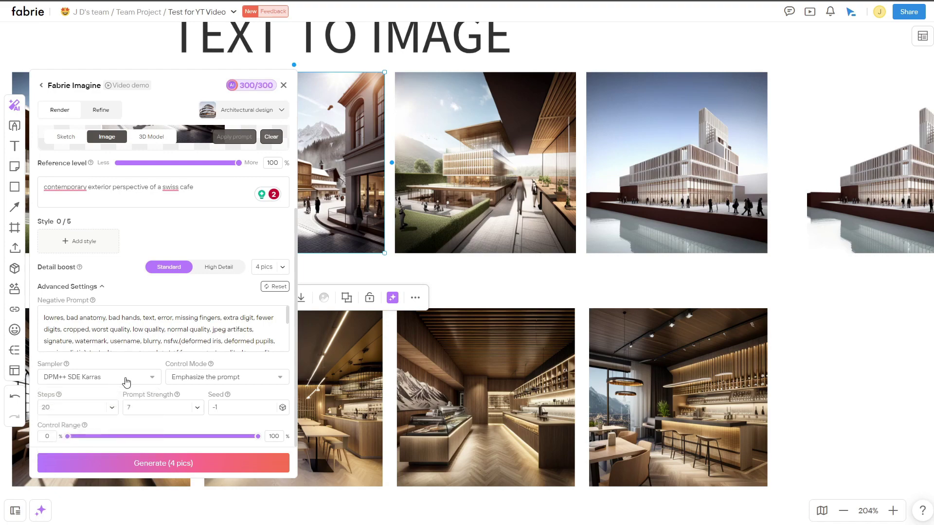
left_click(145, 464)
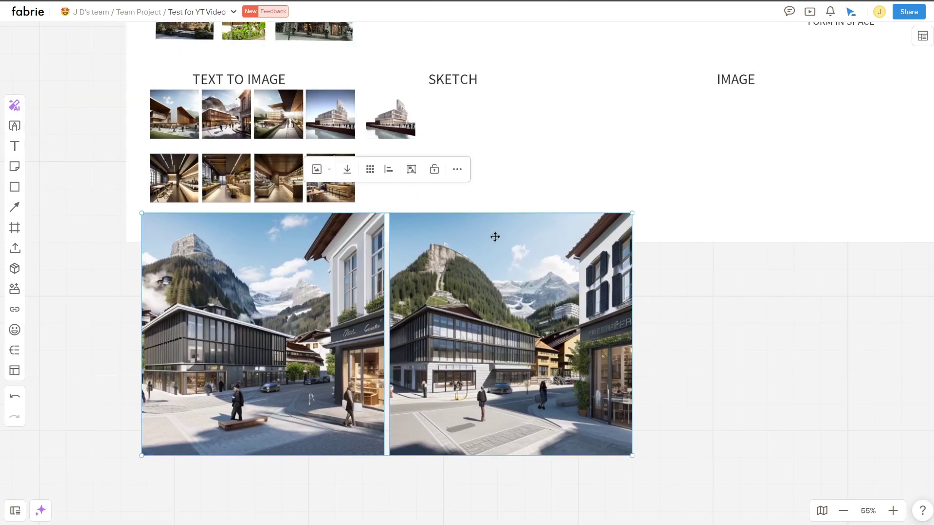
Shrink the two street renders under the interior photos and extend the frame to enclose them.
left_click_drag(632, 213, 367, 296)
left_click_drag(265, 346, 242, 267)
left_click(535, 245)
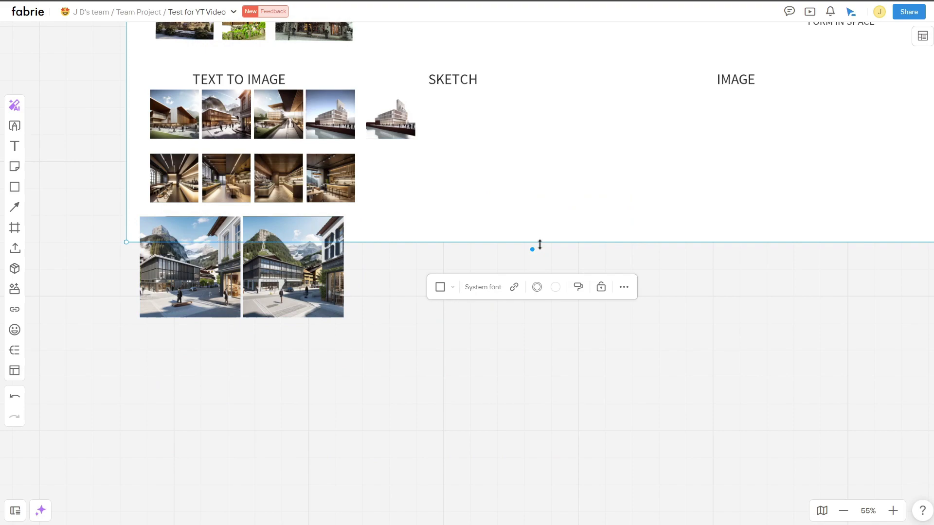
left_click_drag(535, 246, 532, 392)
Move the SKETCH heading further right.
scroll(269, 469, "up", 5)
left_click(506, 227)
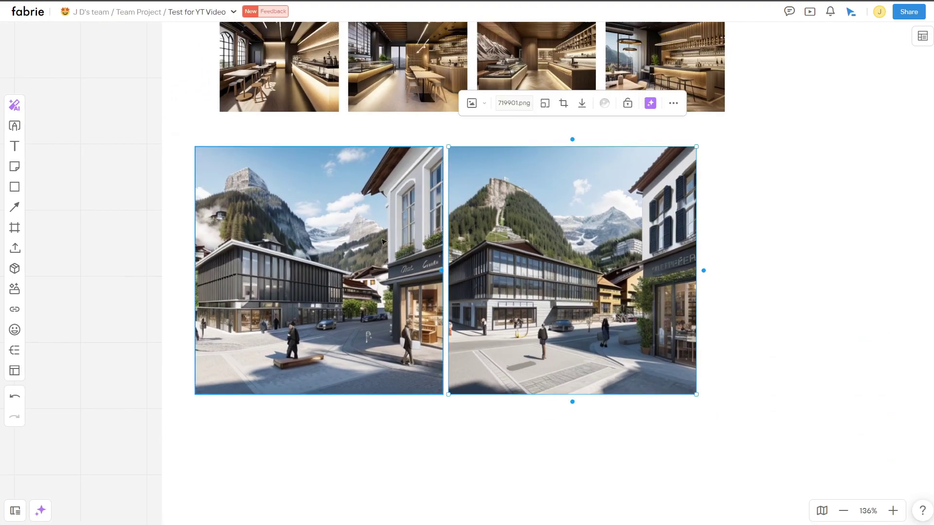
scroll(506, 227, "down", 5)
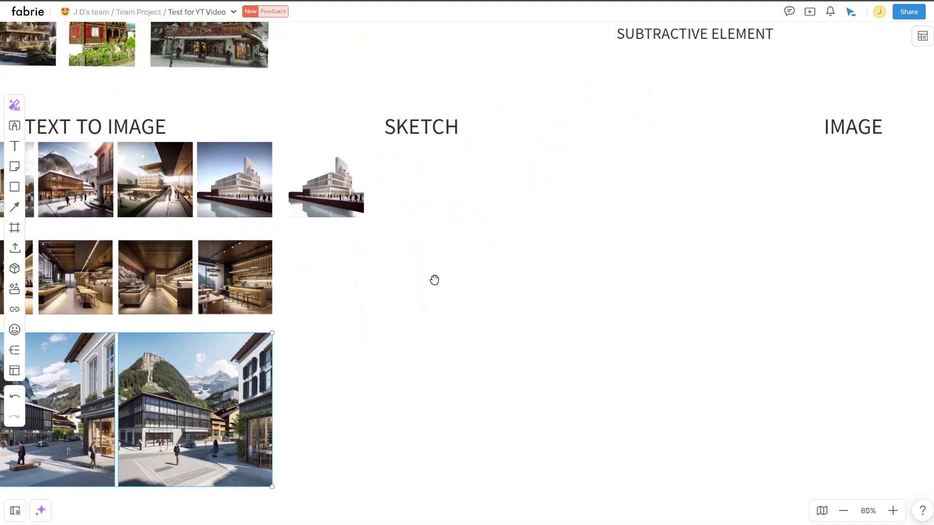
left_click_drag(423, 128, 513, 127)
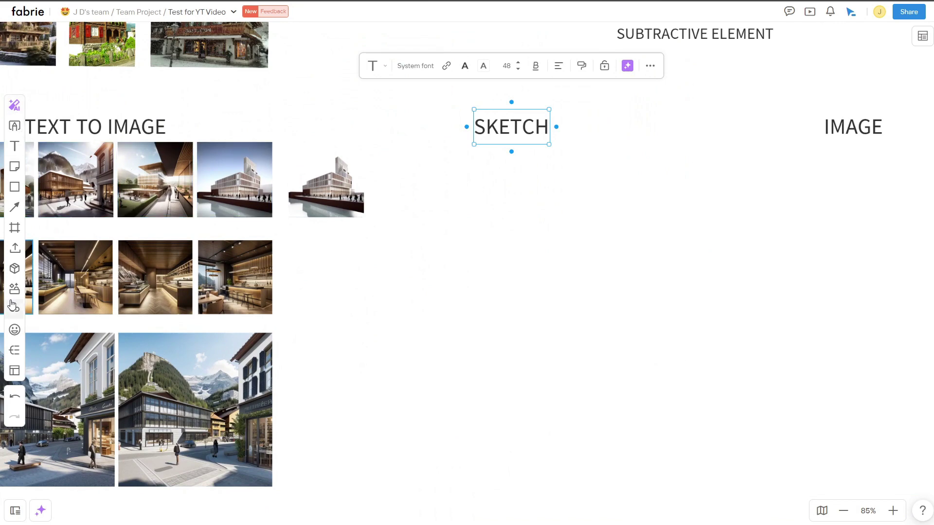
Set the AI render source to the pasted hand-drawn sketch and begin the prompt.
left_click(19, 112)
left_click(67, 249)
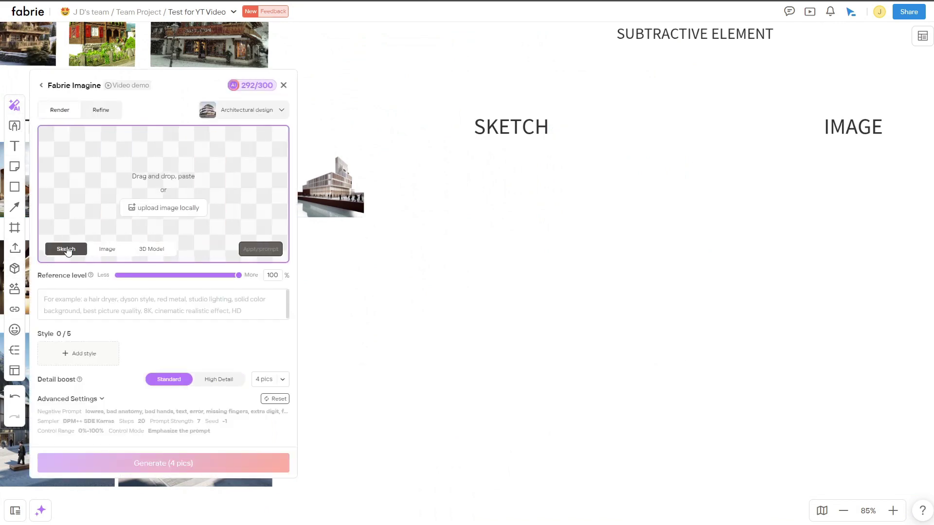
key("ctrl+v")
left_click(133, 299)
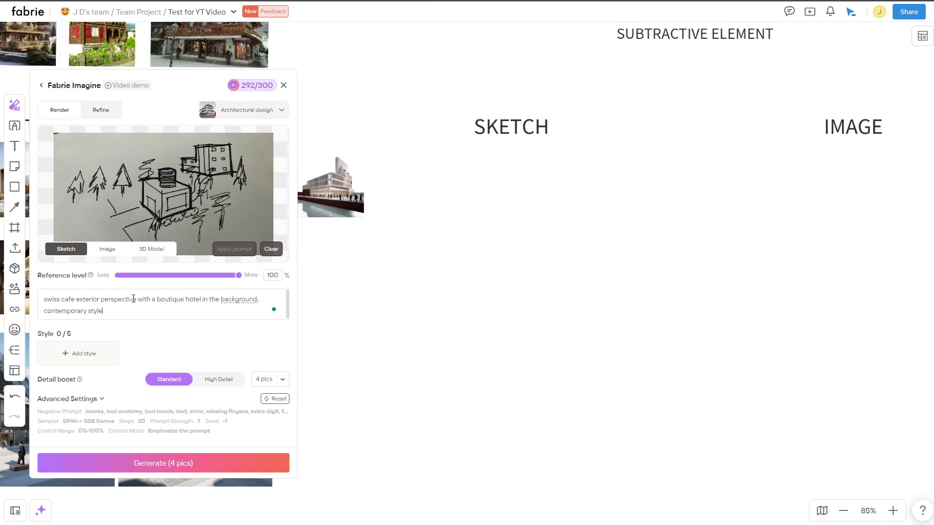
Add the Modern architecture and Midjourney 3D styles to the render and confirm.
left_click(78, 354)
left_click(129, 257)
scroll(247, 335, "down", 5)
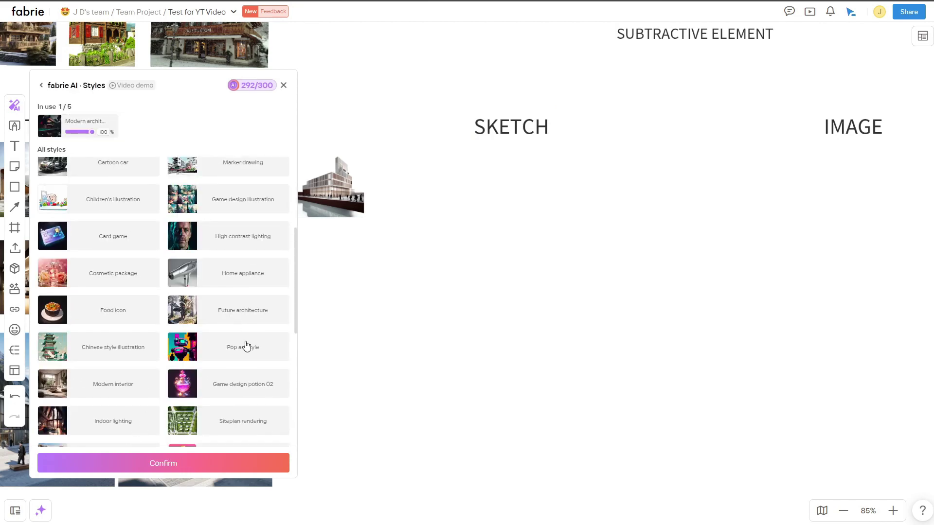
left_click(113, 436)
left_click(164, 463)
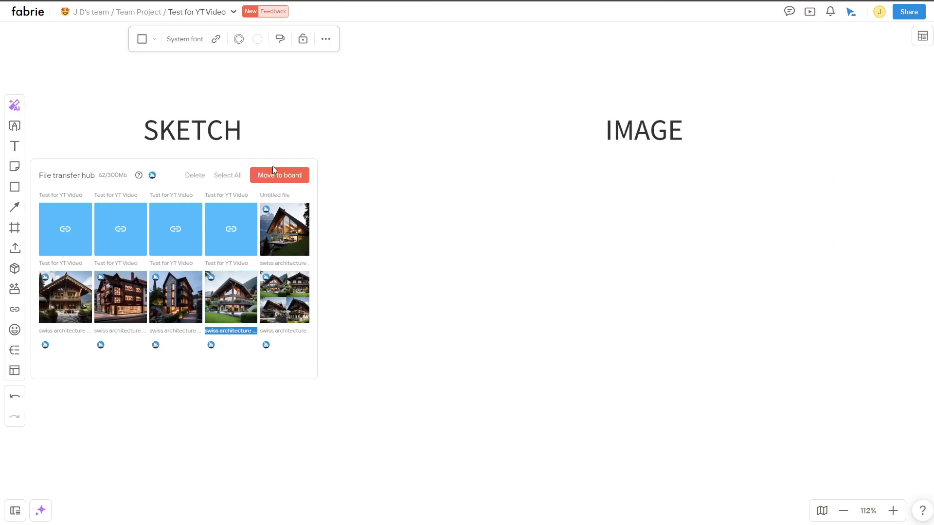
Move the chalet image onto the board, shrink it, and place it under IMAGE.
left_click(275, 174)
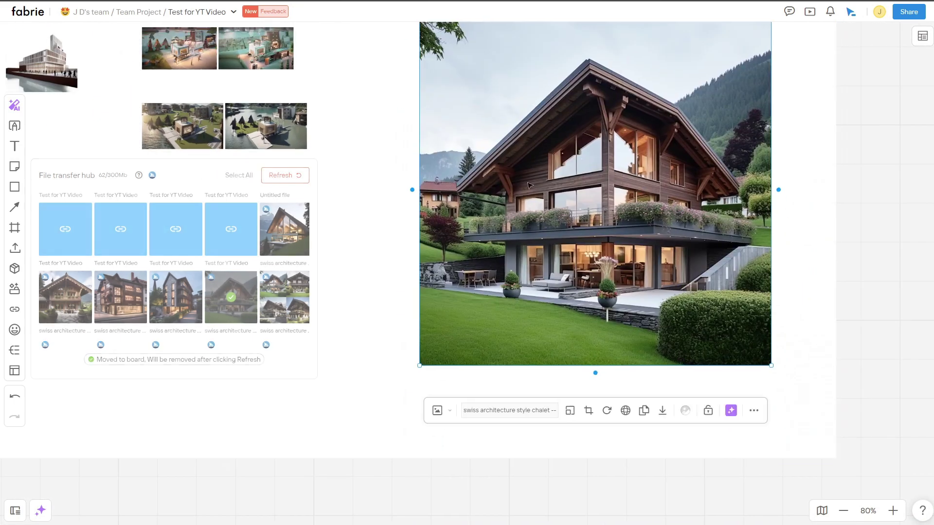
scroll(529, 185, "down", 3)
left_click_drag(704, 341, 610, 204)
left_click_drag(492, 144, 526, 143)
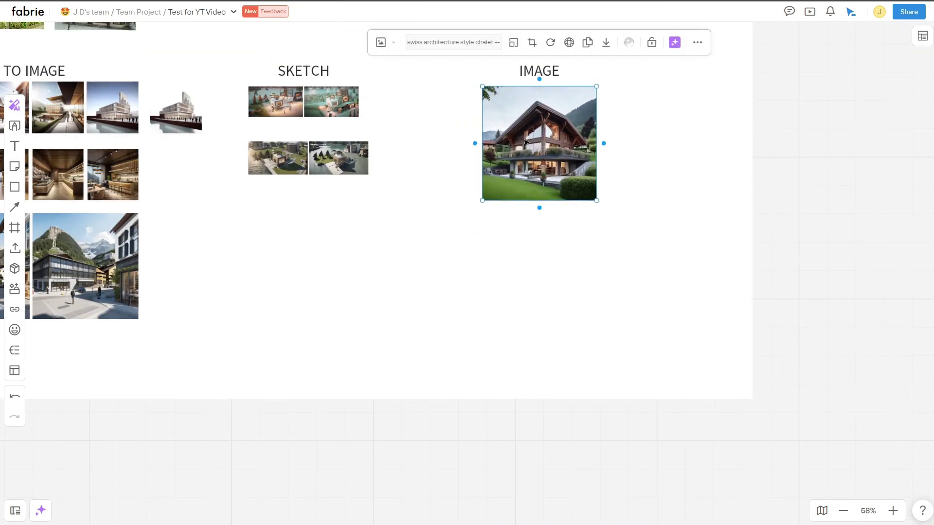
In Imagine, replace the cafe reference image with the chalet from the board.
left_click(17, 105)
left_click(107, 249)
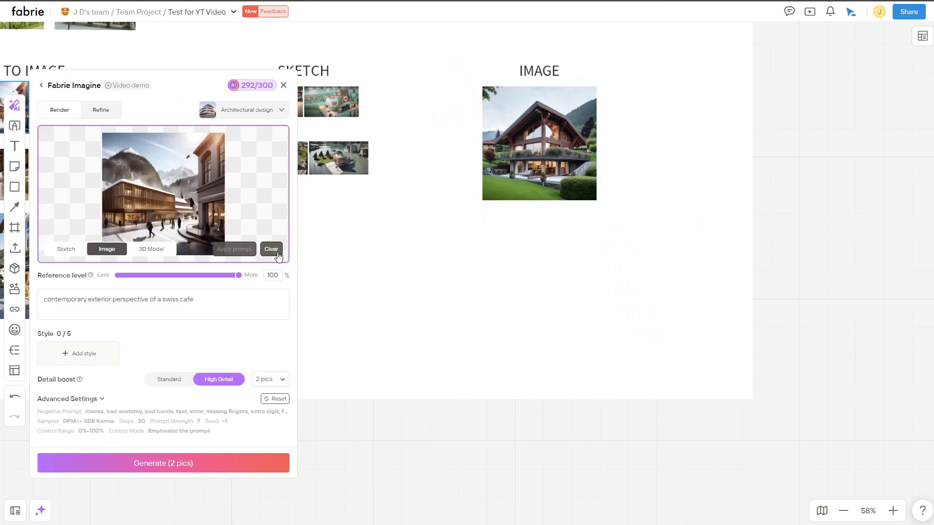
left_click(271, 249)
left_click(171, 185)
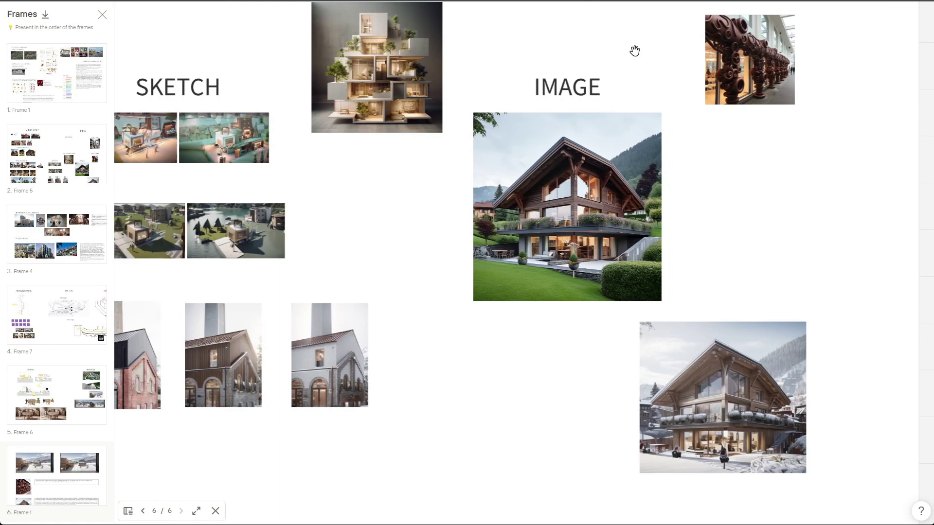
Pan the board to bring the SUBTRACTIVE ELEMENT and PIPES sections into view.
left_click_drag(635, 51, 630, 257)
left_click_drag(605, 51, 611, 269)
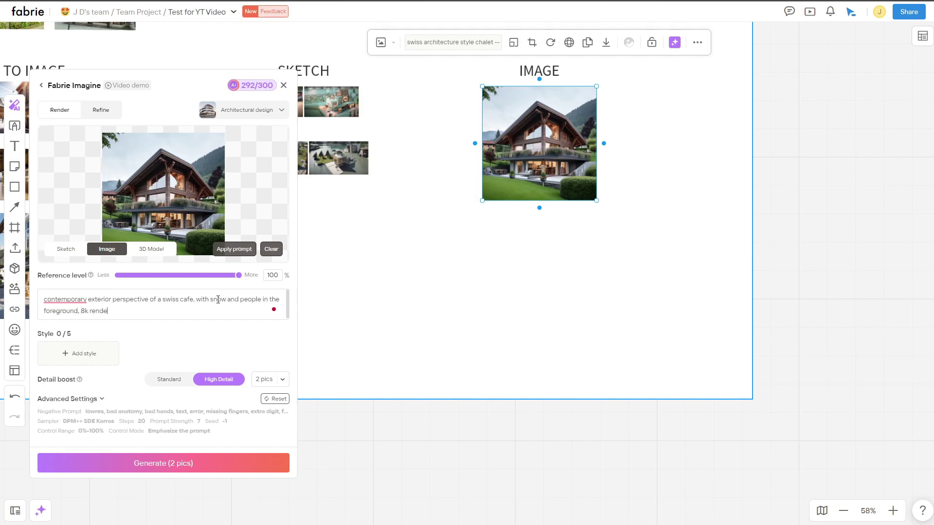
Close the AI image generation panel and scroll through the new snowy chalet renders.
type("r")
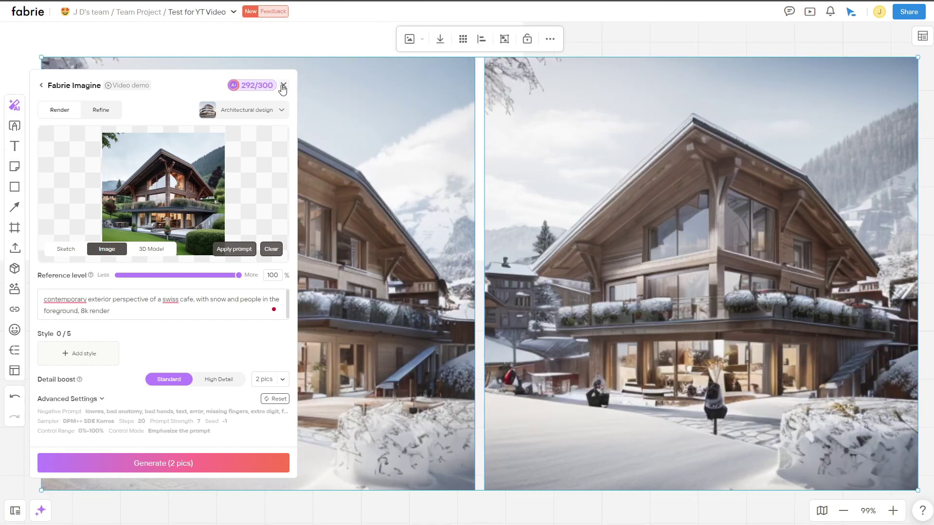
left_click(283, 86)
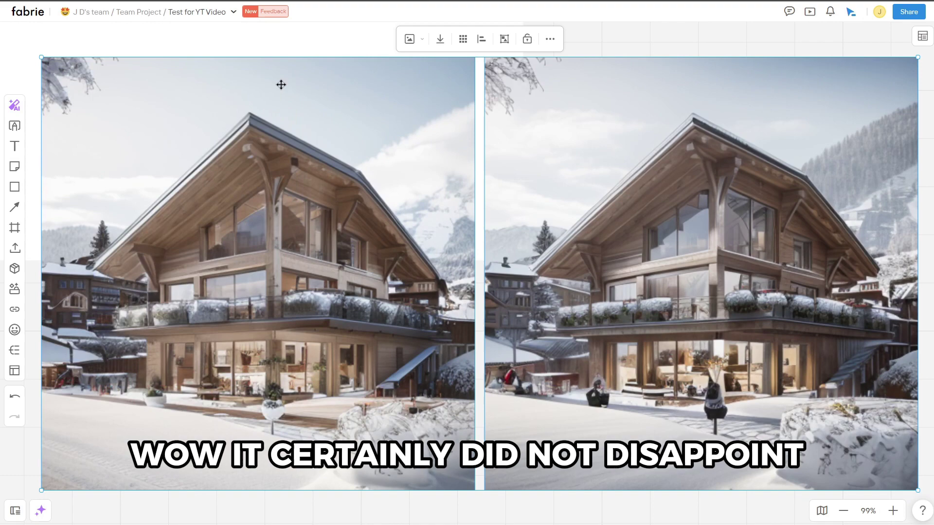
scroll(521, 186, "down", 1)
scroll(520, 188, "up", 1)
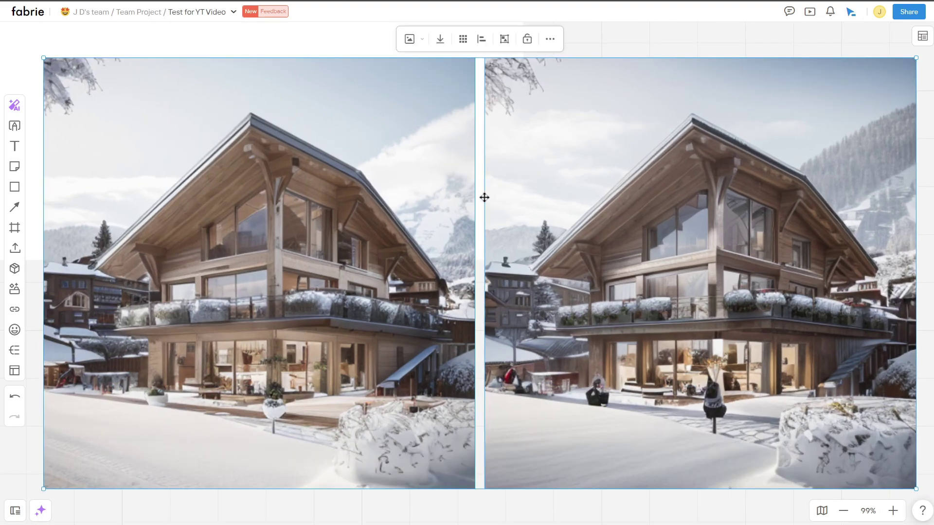
scroll(484, 198, "down", 2)
scroll(484, 198, "down", 1)
scroll(491, 193, "up", 1)
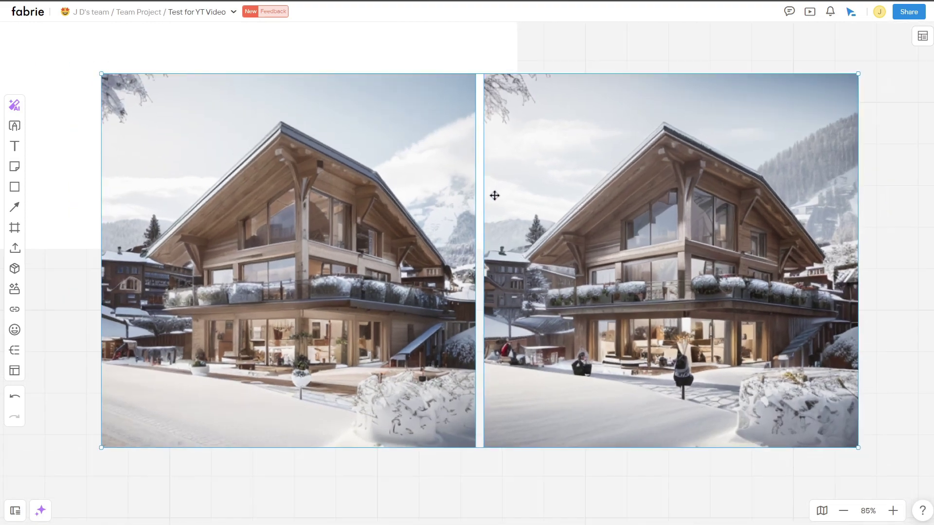
scroll(490, 203, "down", 2)
scroll(490, 205, "down", 2)
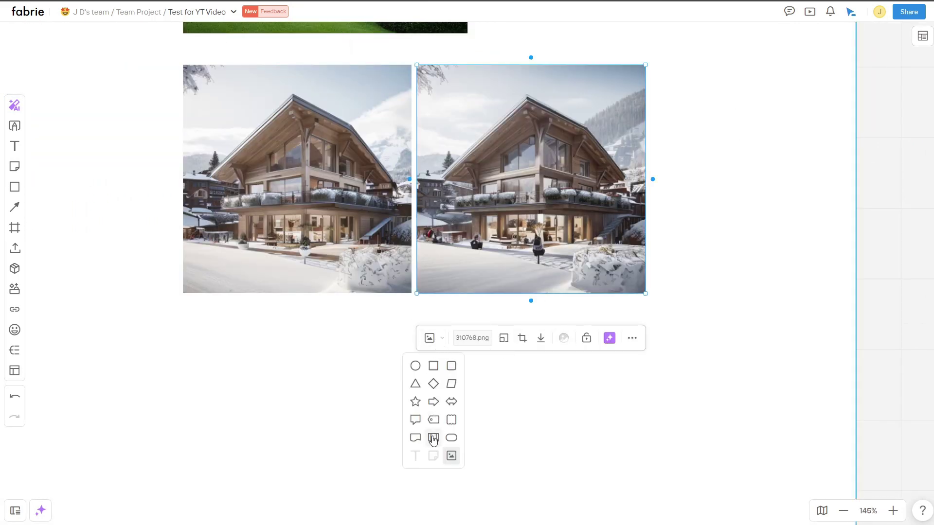
Try circle and square shapes on a render, then revert it to a plain image.
left_click(415, 365)
left_click(443, 371)
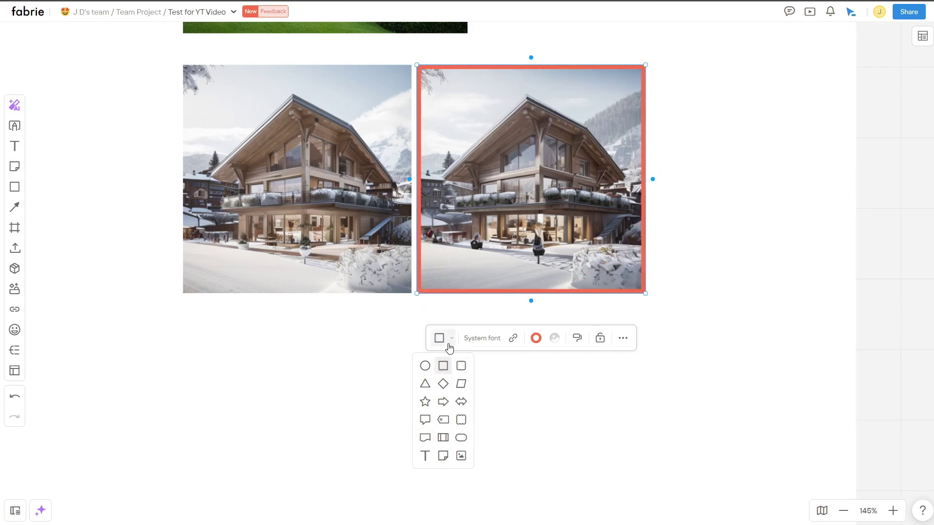
left_click(461, 456)
Start cropping the render from its more-options menu.
scroll(636, 215, "down", 2)
left_click(645, 41)
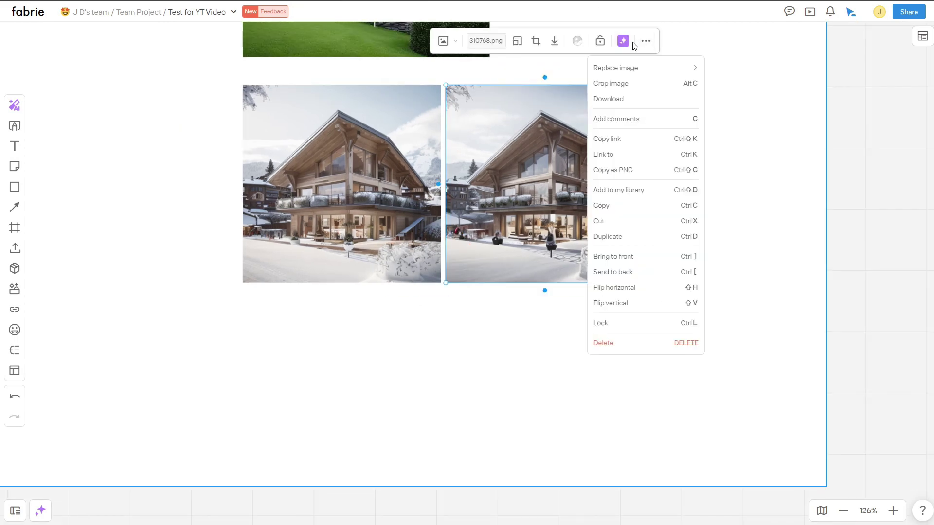
left_click(617, 86)
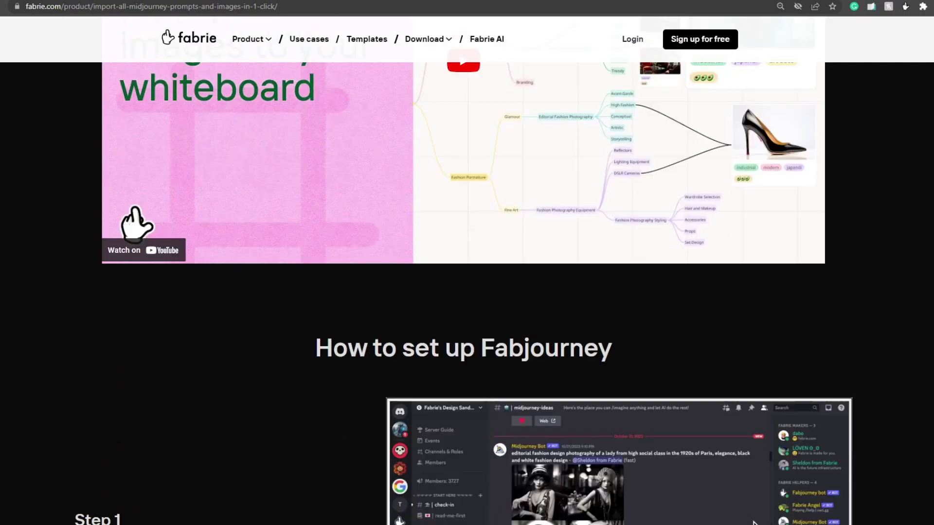
Scroll through the Midjourney import page's Fabjourney setup steps and feature sections.
scroll(754, 320, "down", 4)
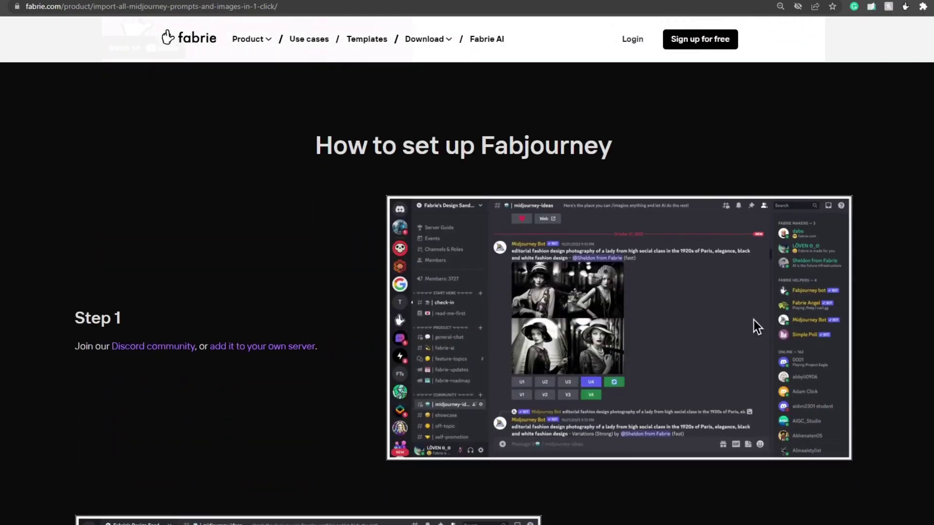
scroll(753, 320, "down", 1)
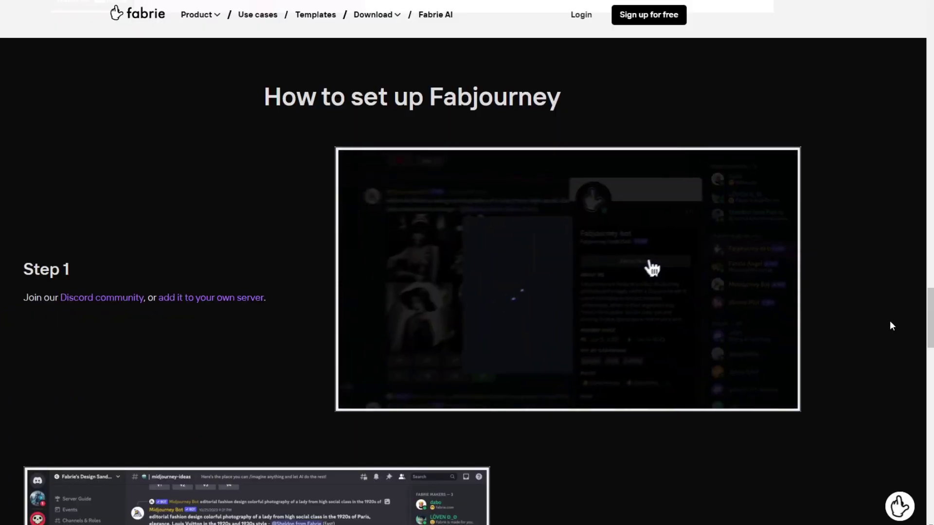
scroll(890, 322, "down", 5)
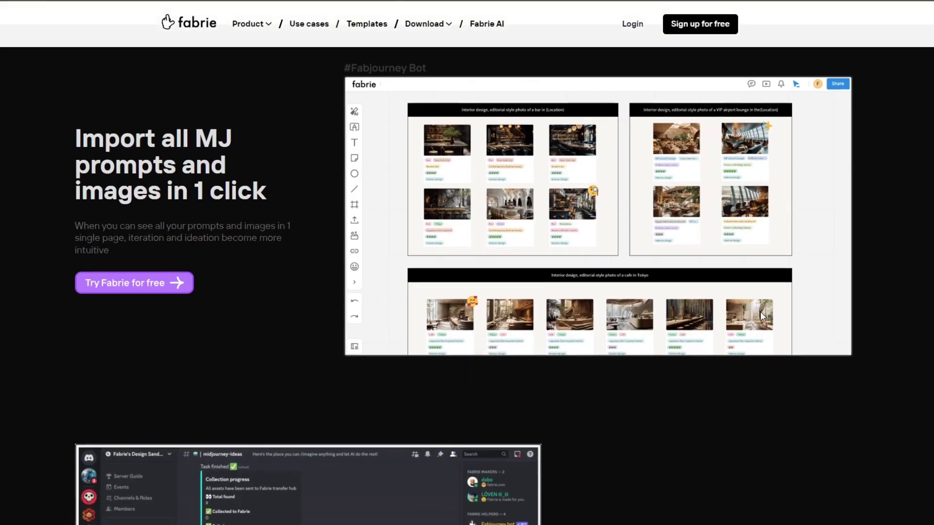
scroll(856, 329, "down", 6)
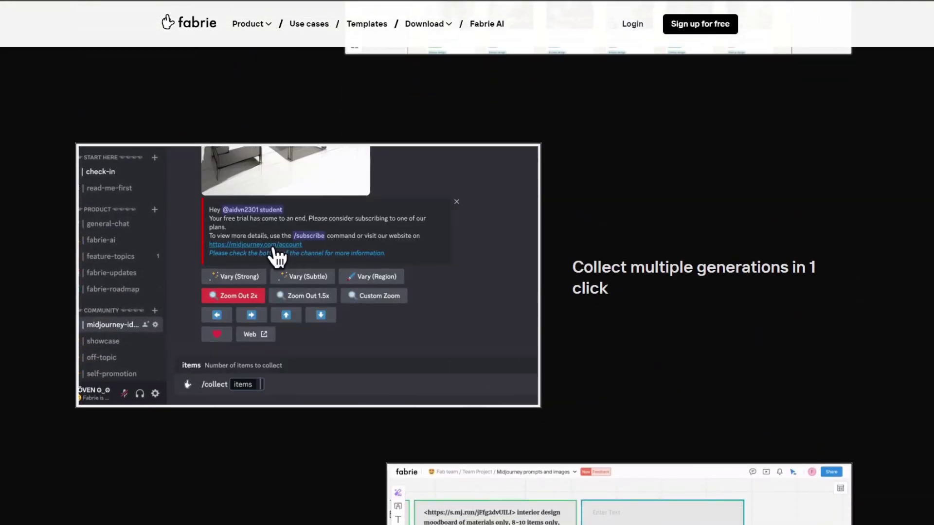
scroll(466, 291, "down", 6)
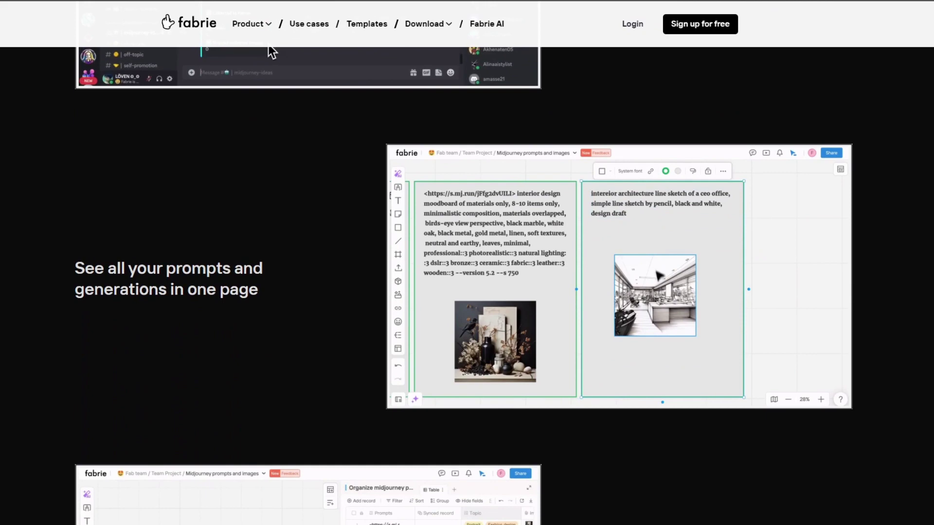
scroll(467, 292, "down", 7)
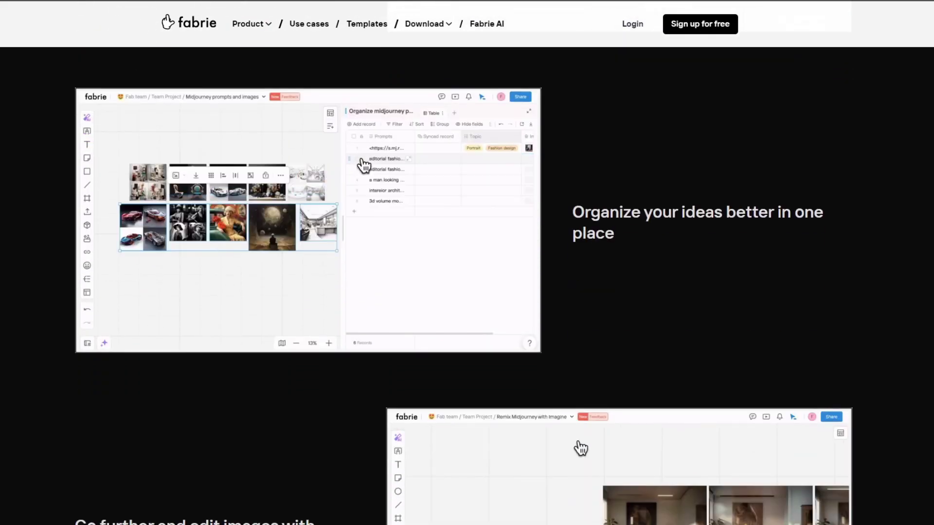
scroll(467, 292, "down", 6)
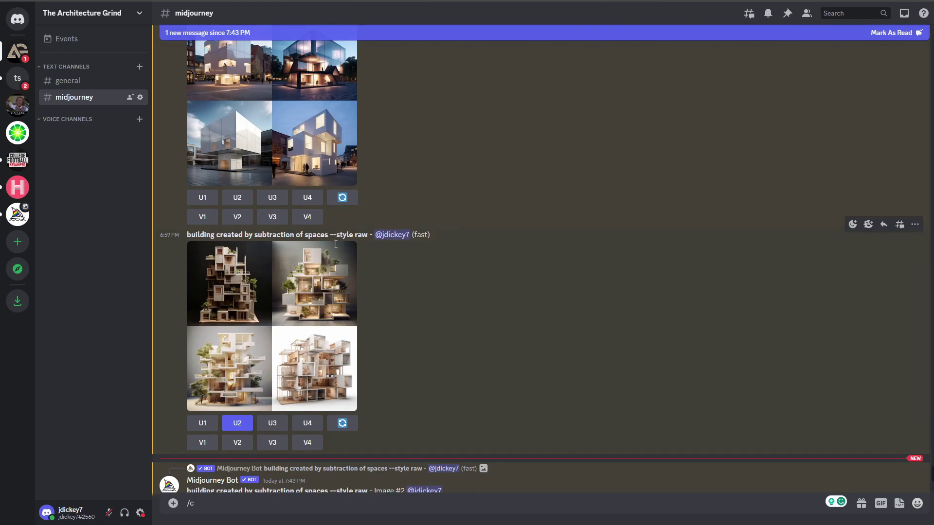
scroll(336, 244, "up", 8)
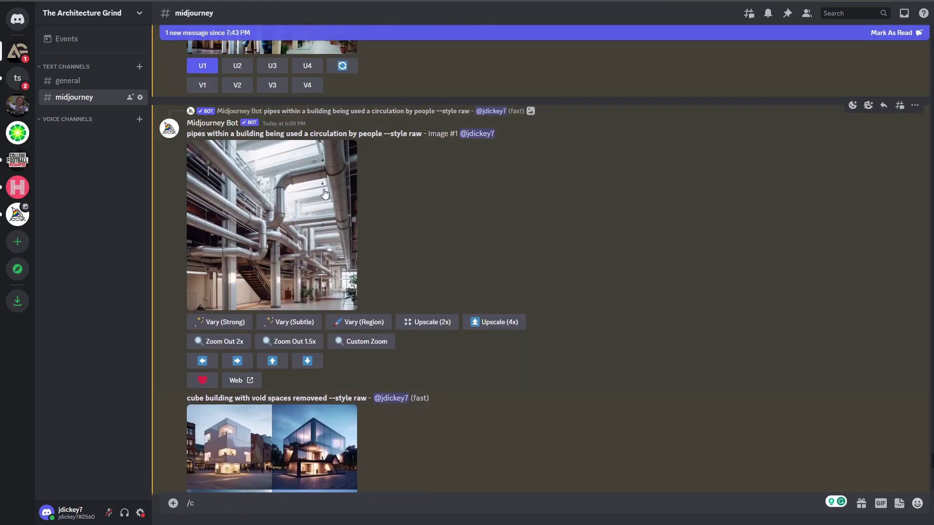
Preview three pipe images, then send the /collect command transferring 4 images to Fabrie.
left_click(297, 179)
left_click(652, 176)
scroll(399, 242, "up", 7)
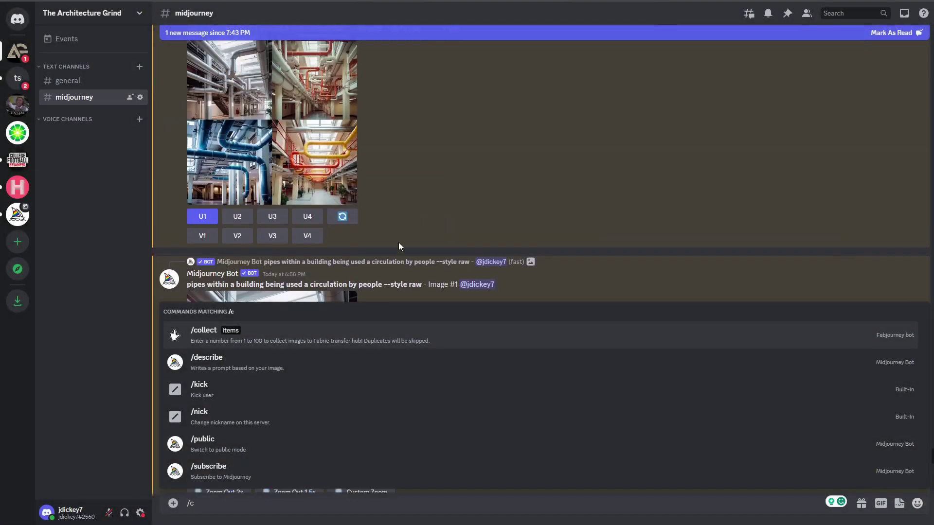
left_click(304, 265)
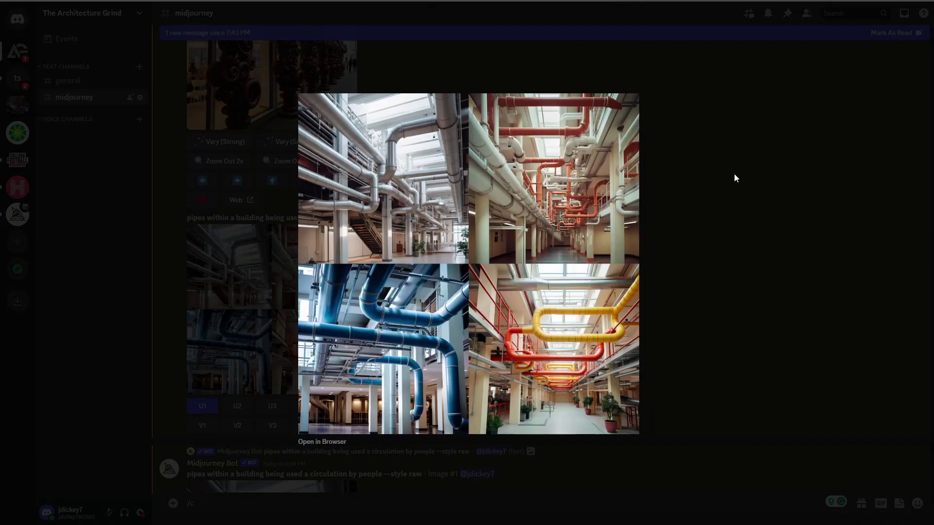
left_click(734, 173)
scroll(342, 135, "up", 1)
left_click(302, 141)
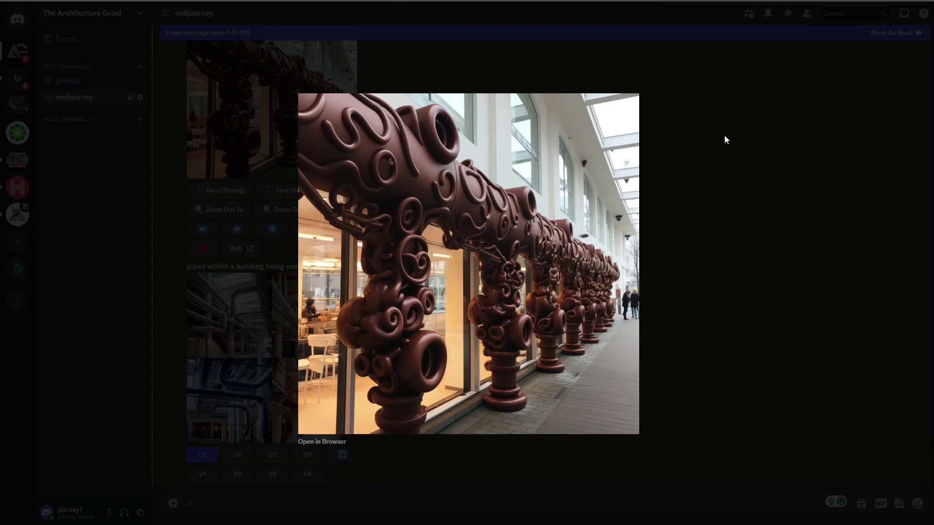
left_click(725, 136)
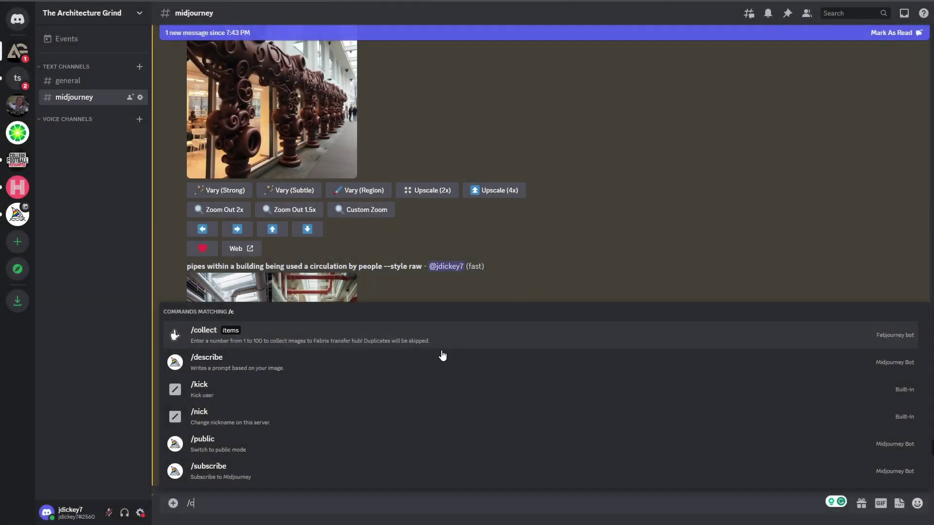
left_click(248, 347)
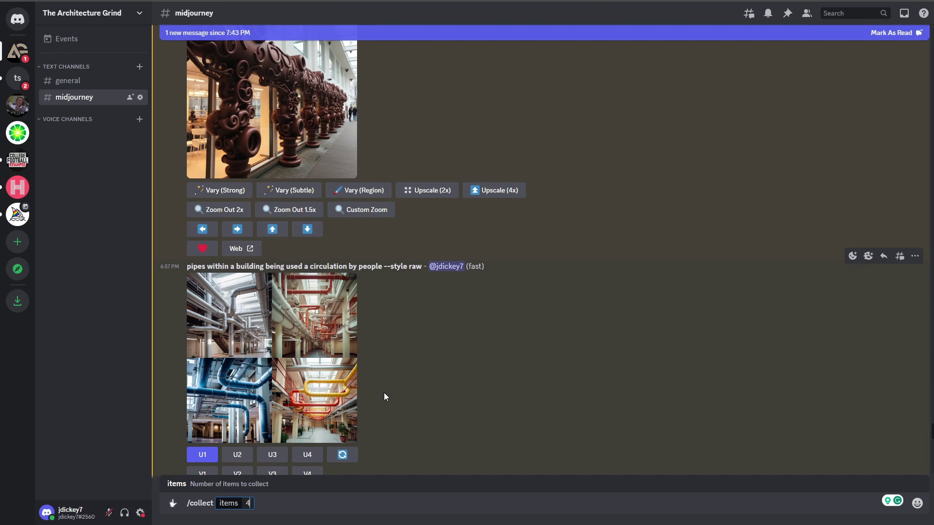
key("Return")
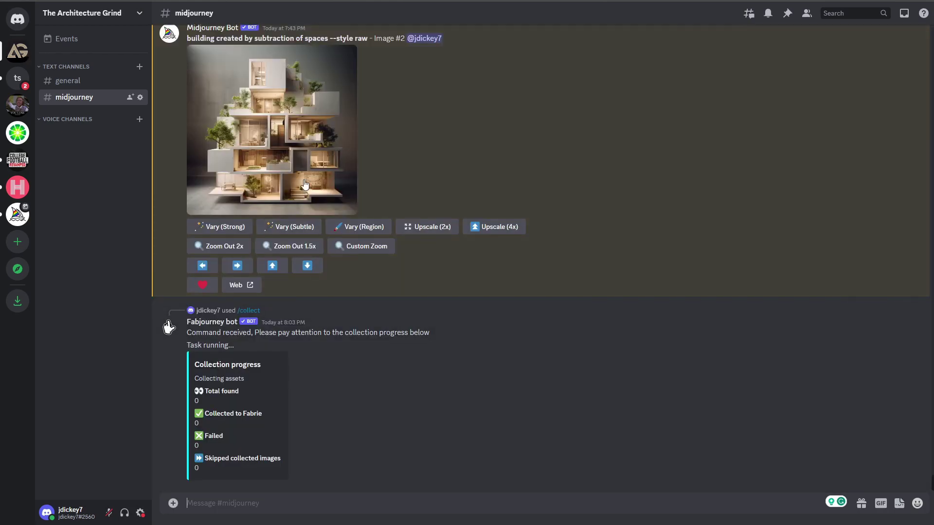
Send the subtraction building image to Fabrie via Apps > Collect to Fabrie.
left_click(303, 181)
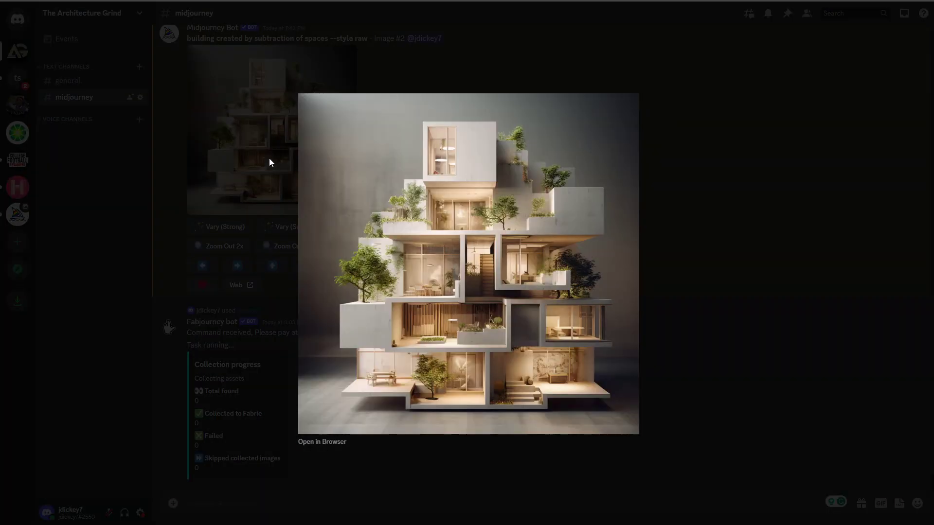
left_click(270, 159)
right_click(274, 178)
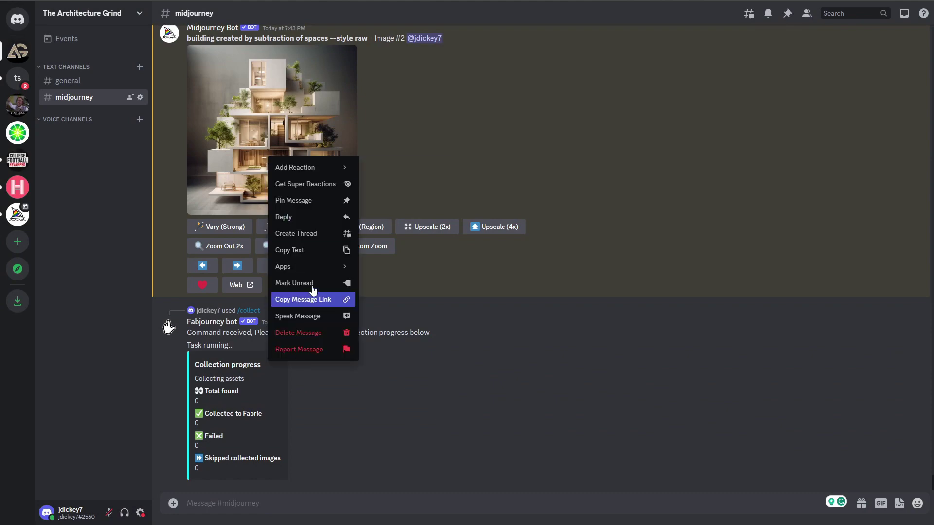
mouse_move(319, 267)
left_click(410, 271)
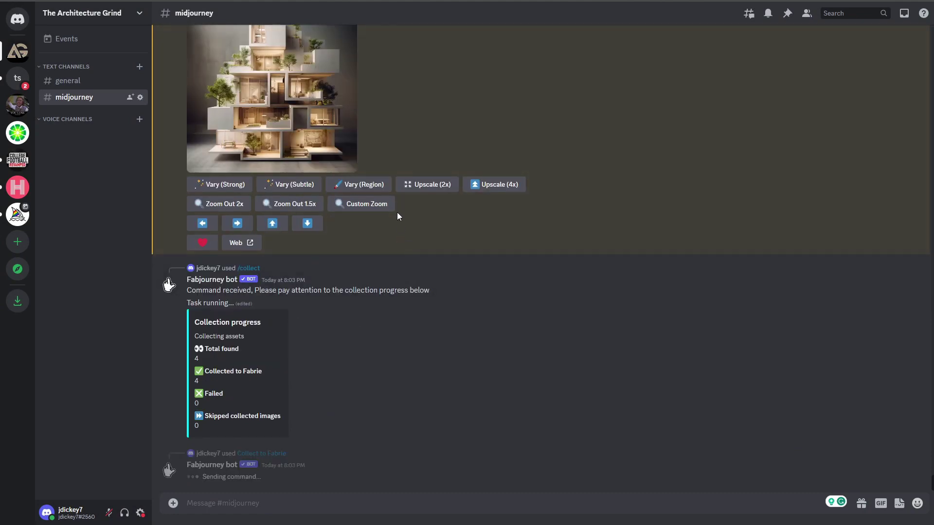
Send the pipes image to Fabrie via Apps > Collect to Fabrie.
scroll(360, 209, "up", 10)
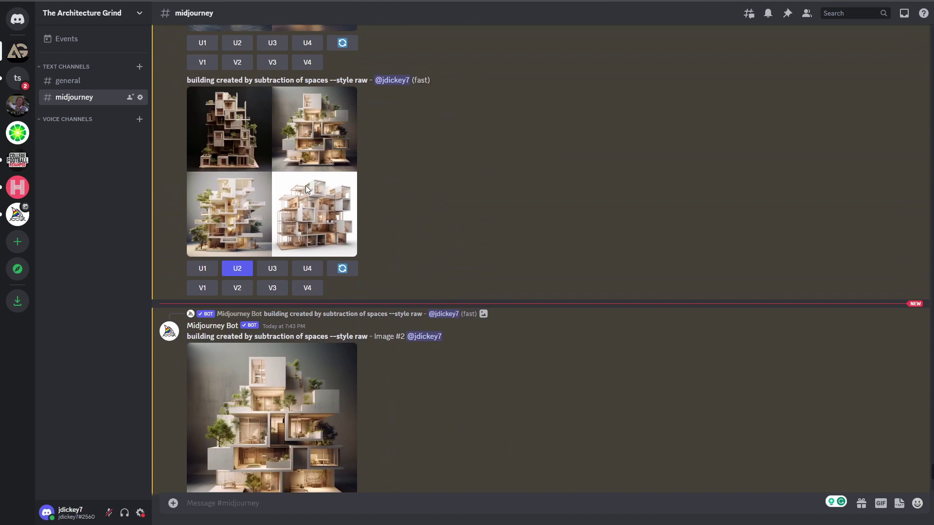
left_click(297, 189)
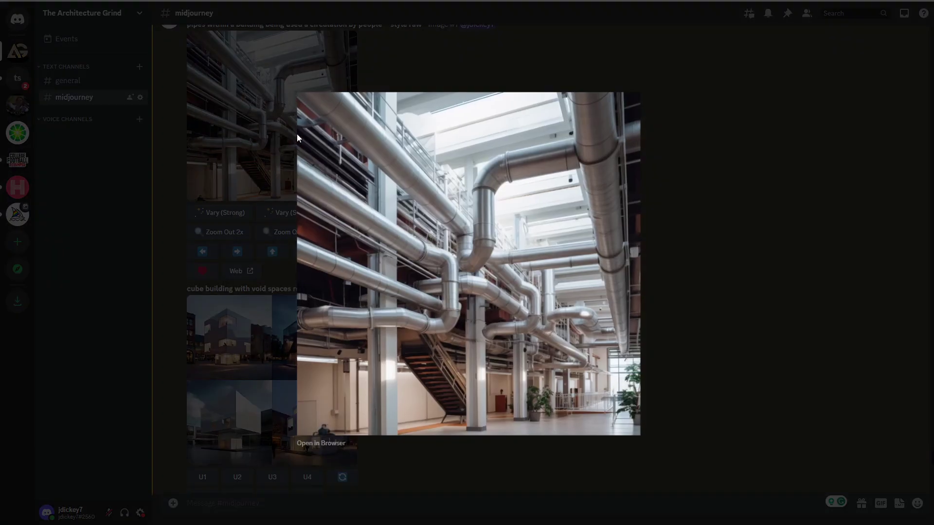
left_click(249, 142)
right_click(250, 143)
mouse_move(291, 258)
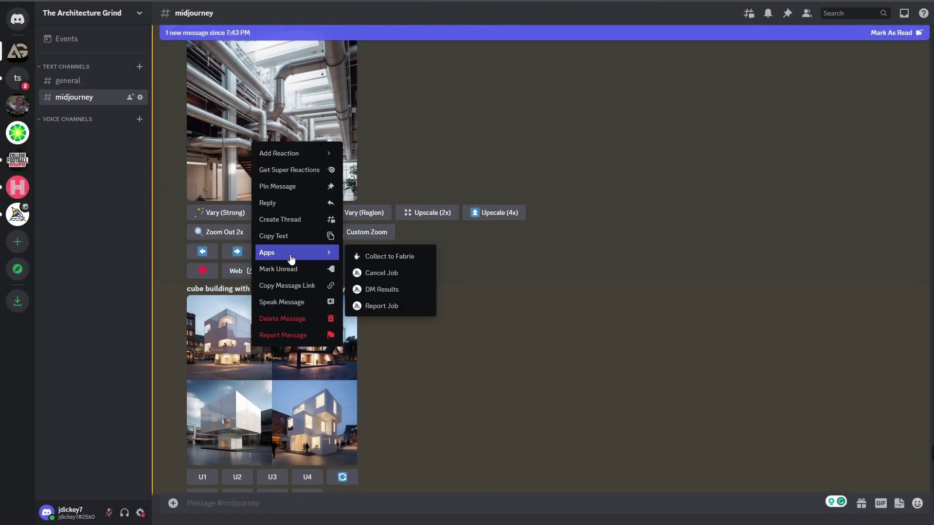
left_click(385, 258)
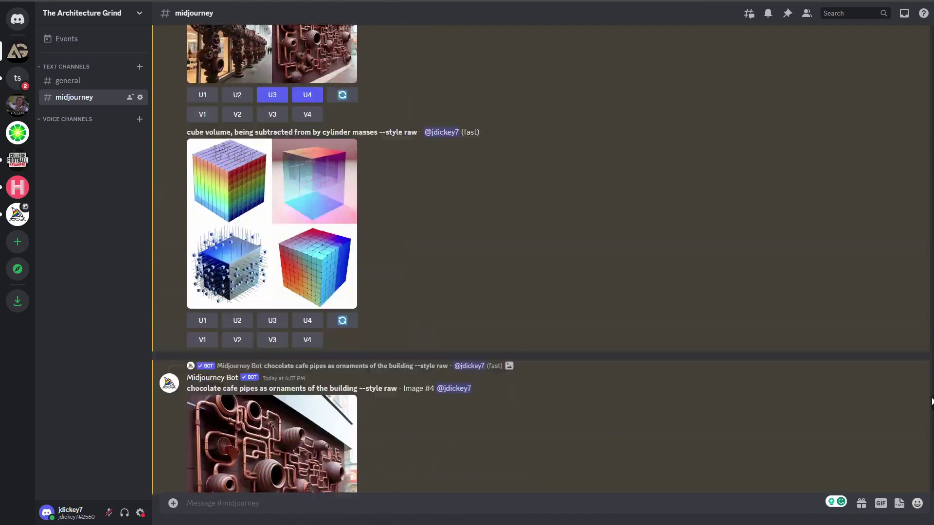
Shrink the chocolate pipe arches under FORM IN SPACE and place the pipes image under FUNCTIONAL.
right_click(242, 206)
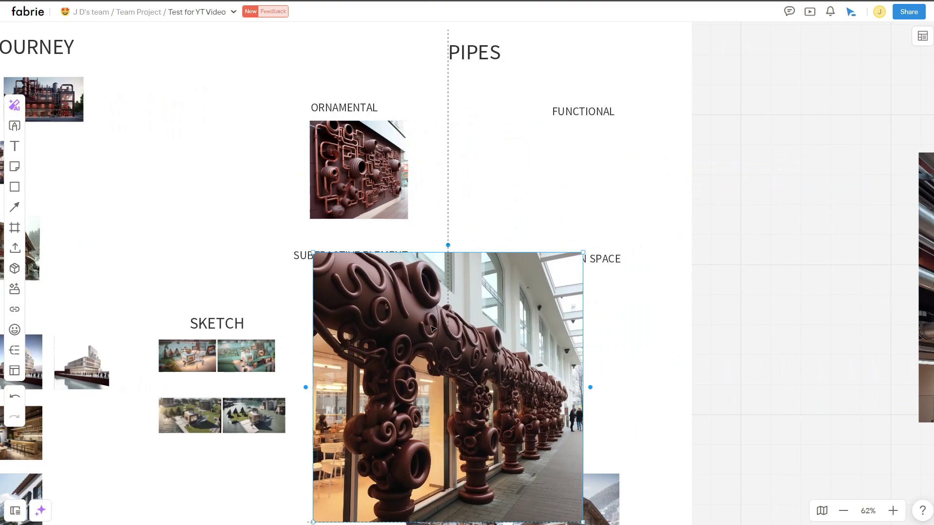
left_click_drag(447, 382, 671, 404)
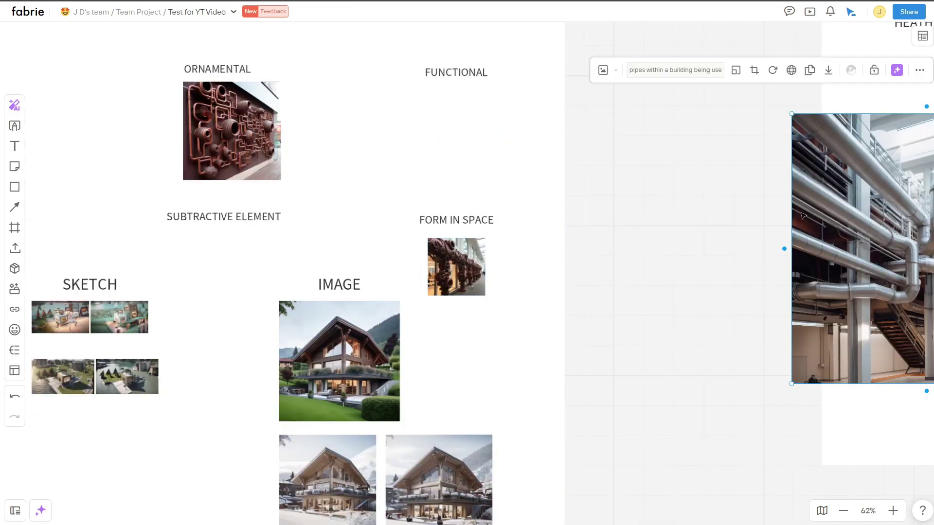
left_click_drag(854, 250, 450, 137)
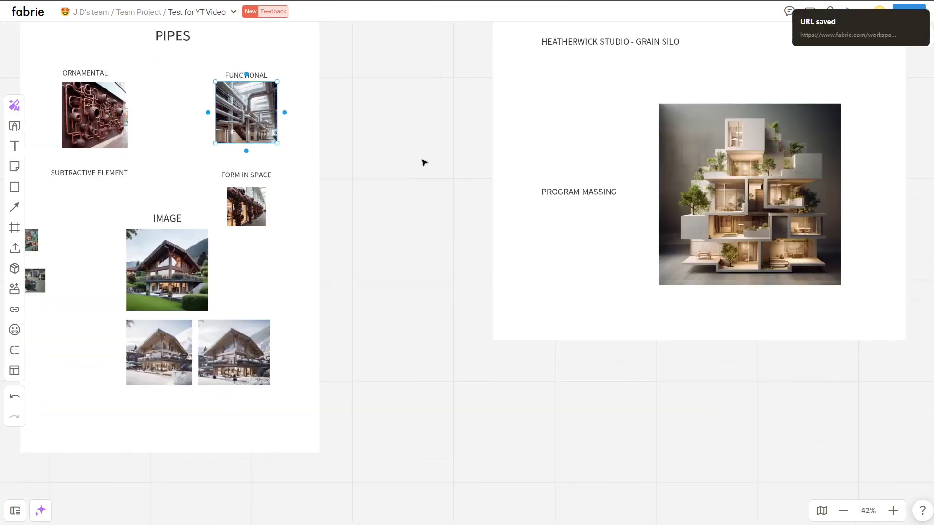
left_click_drag(720, 167, 312, 171)
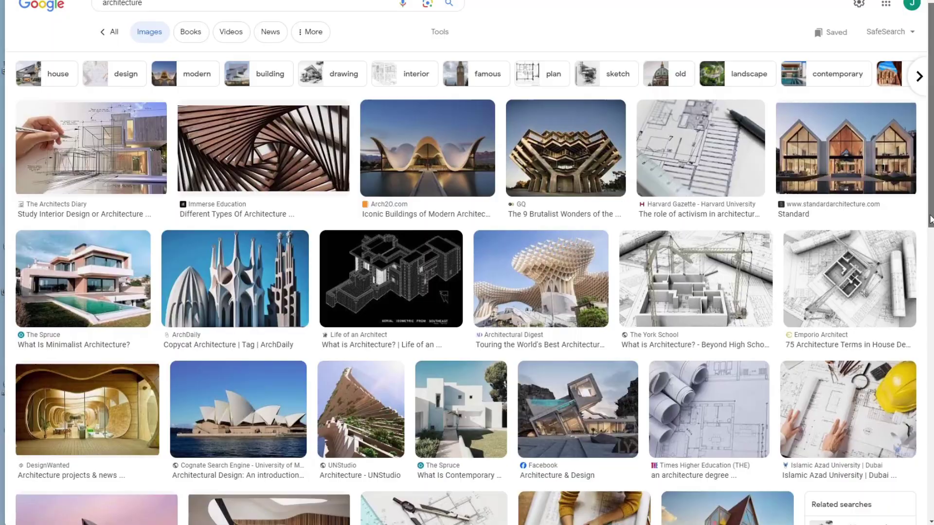
Preview a sustainable architecture image result, then search the Chrome Web Store for fabrie.
scroll(927, 299, "down", 4)
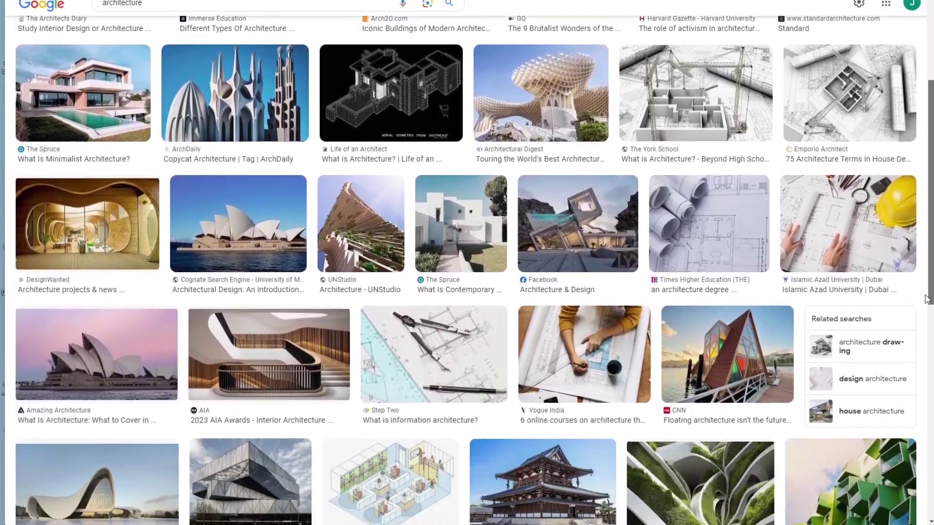
scroll(927, 299, "down", 3)
left_click(559, 445)
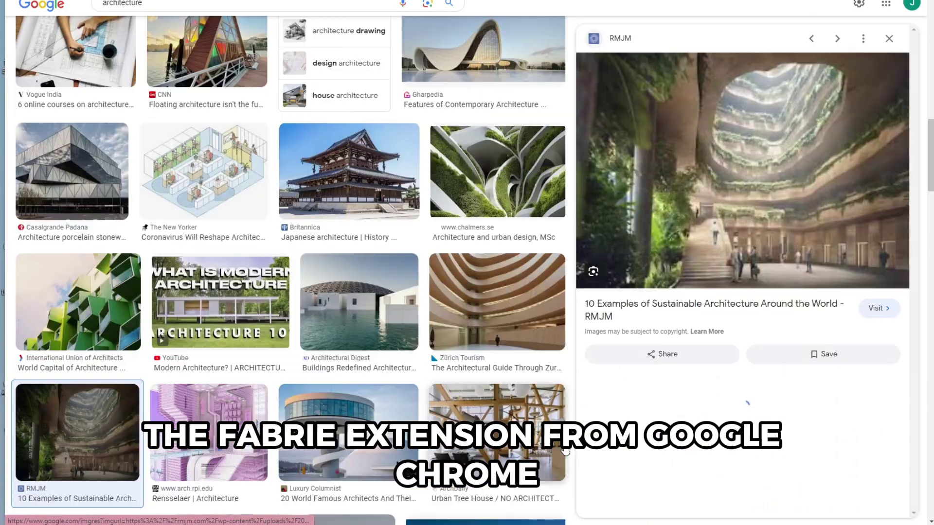
right_click(720, 196)
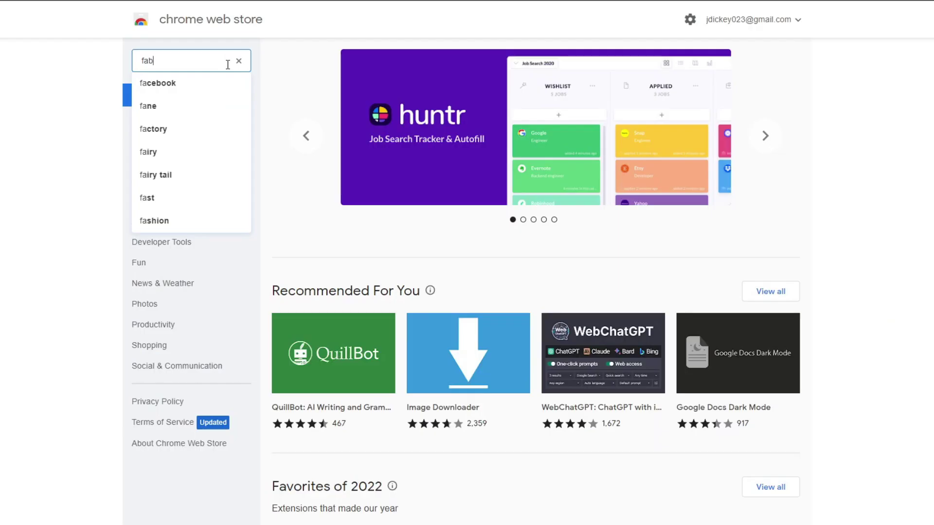
type("rie")
key("Return")
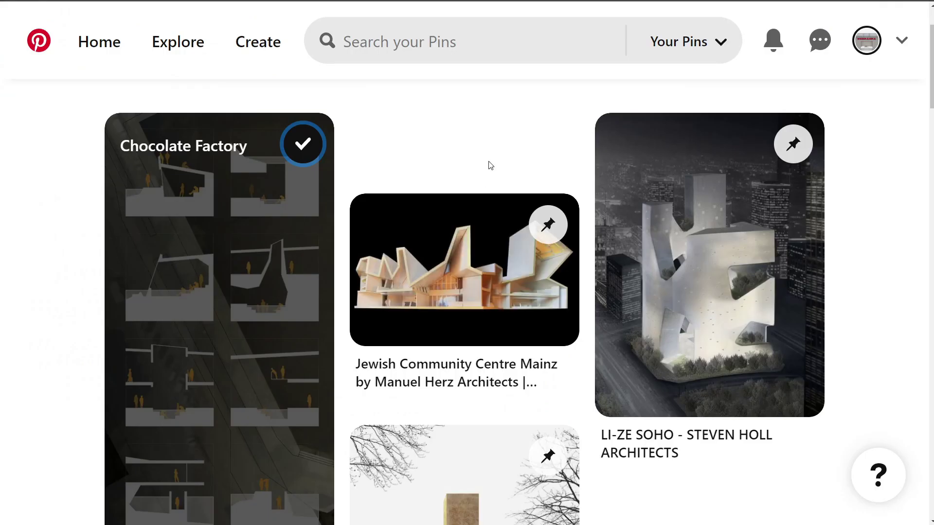
Open the chimney brick building pin, zoom the page out, and save its image to Fabrie.
scroll(488, 168, "down", 7)
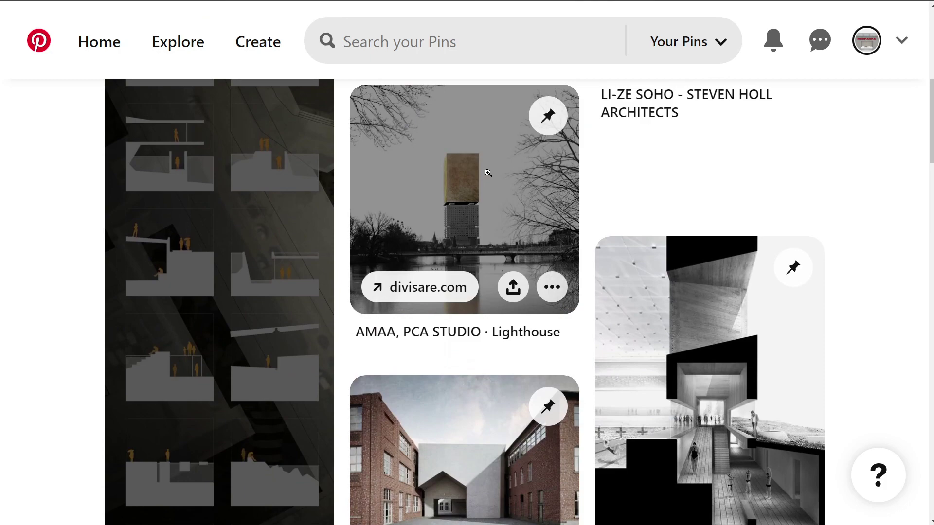
scroll(488, 173, "down", 6)
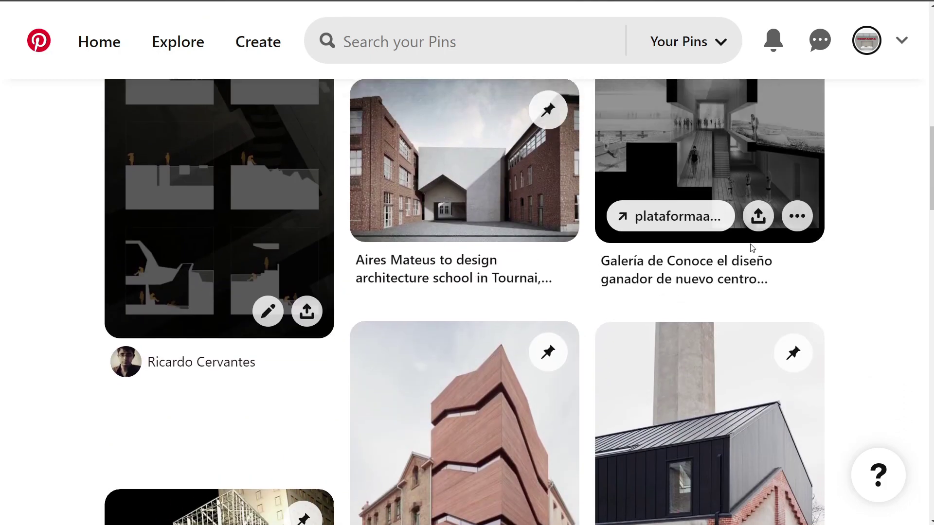
scroll(752, 248, "down", 5)
left_click(750, 245)
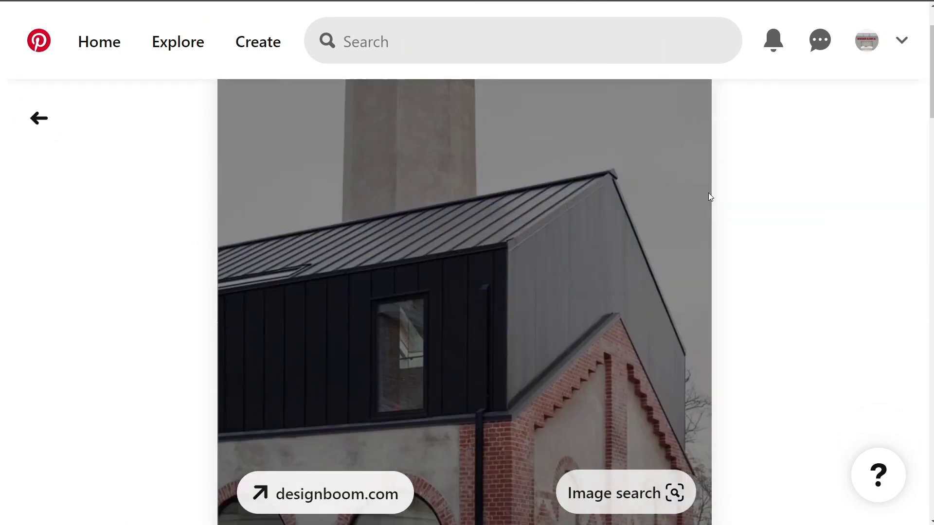
scroll(708, 192, "down", 1)
key("ctrl+minus")
left_click(401, 286)
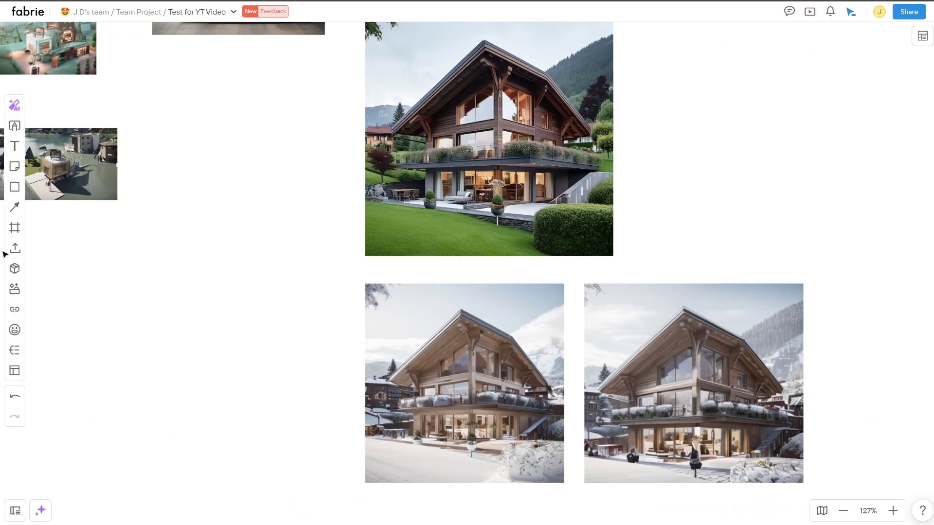
Move the clipped Pinterest brick building onto the board, shrunk under SKETCH.
left_click(15, 268)
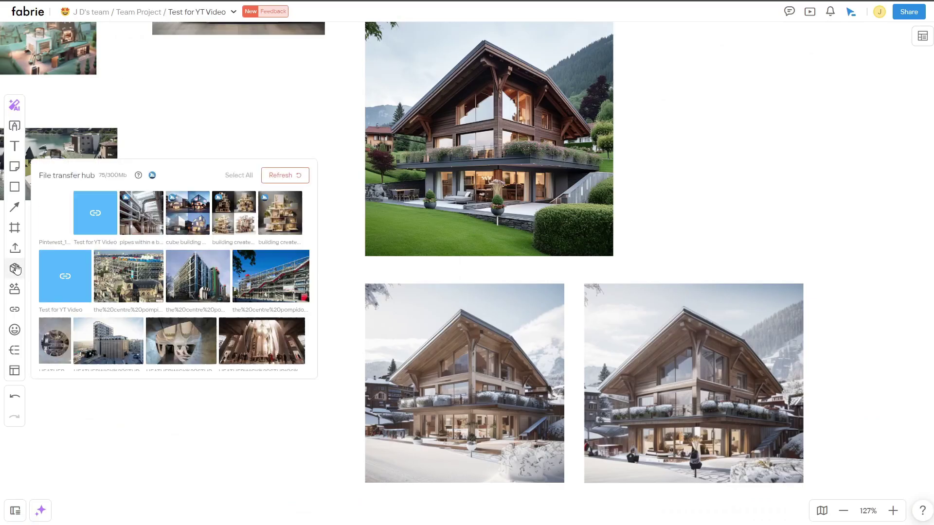
left_click(280, 176)
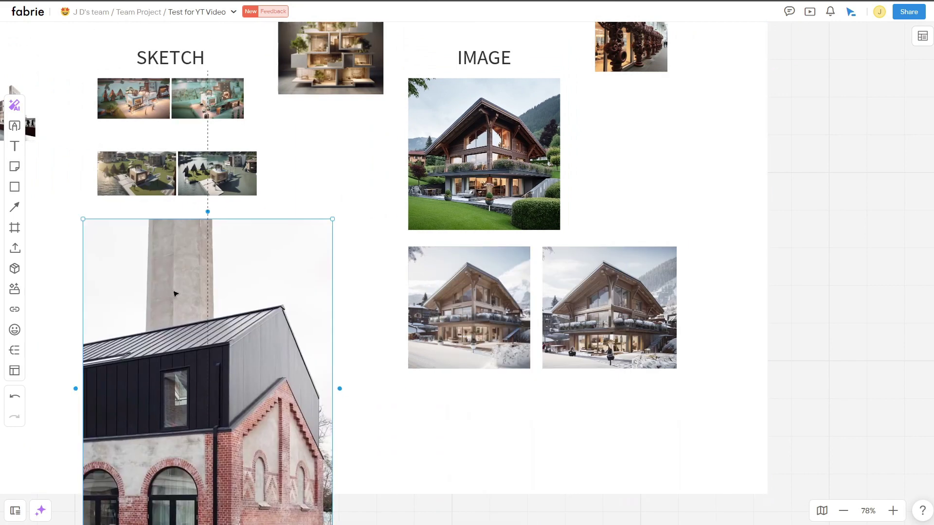
left_click_drag(334, 219, 265, 215)
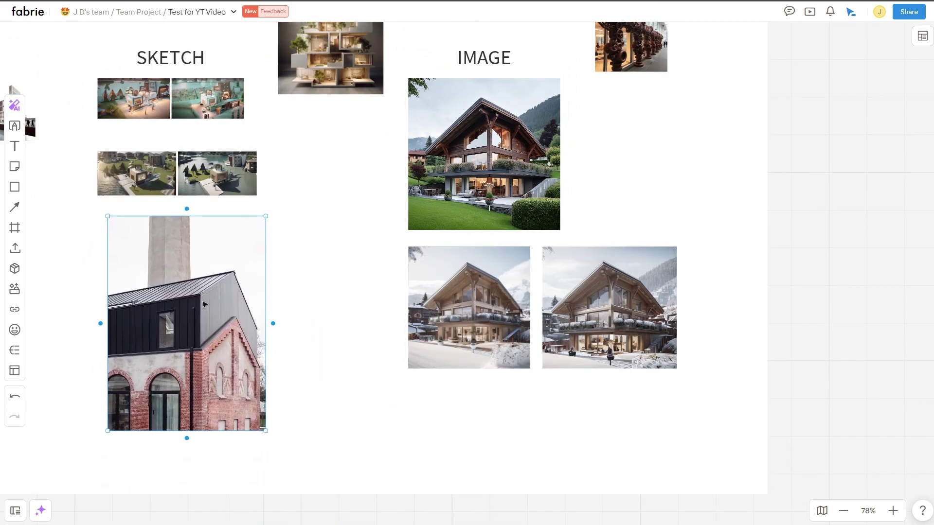
left_click(263, 318)
left_click(99, 238)
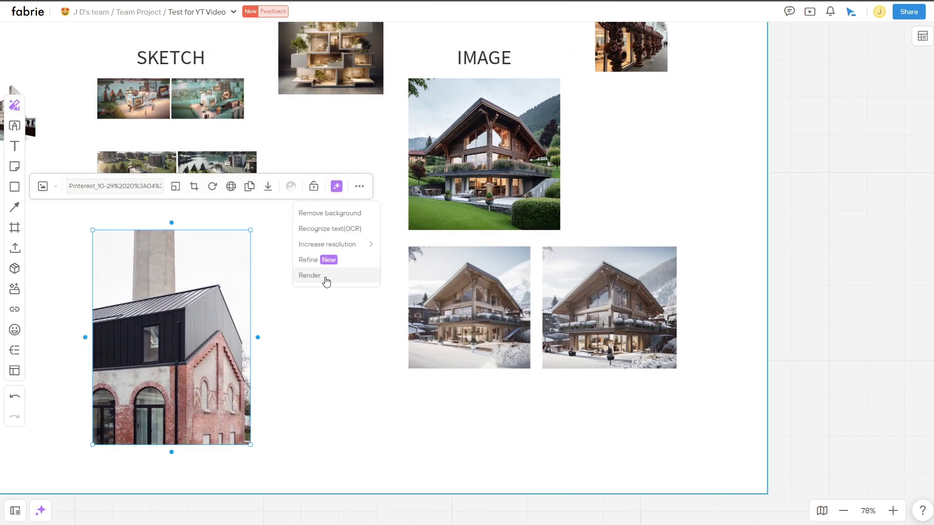
Render AI variations of the brick building and select the right-hand variant.
left_click(310, 275)
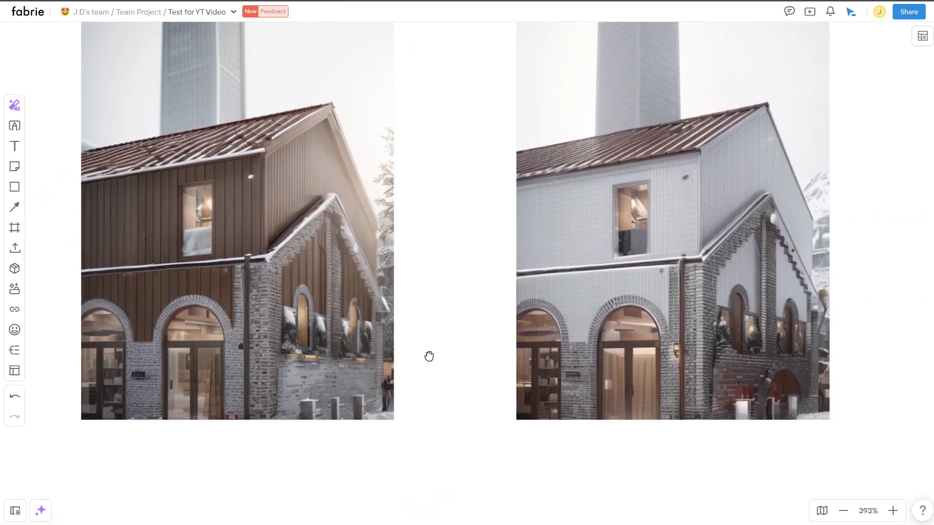
scroll(460, 246, "down", 8)
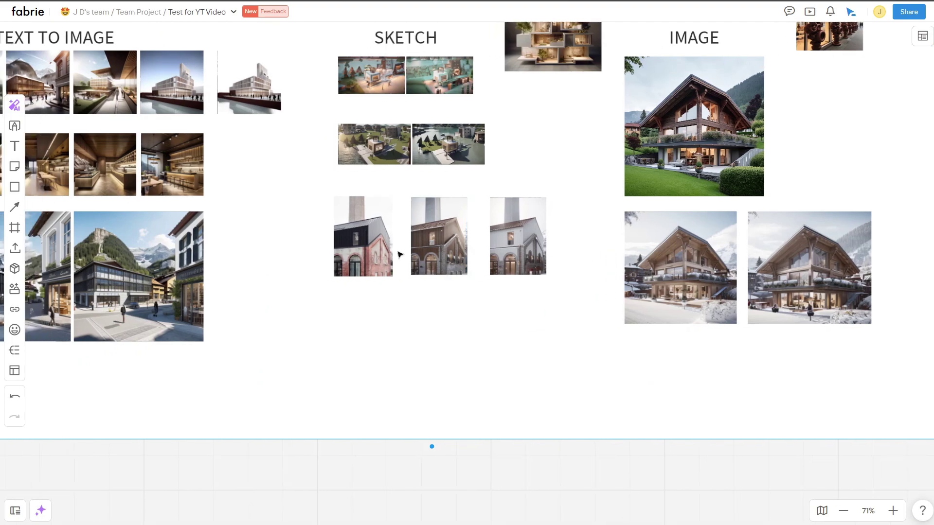
scroll(399, 256, "up", 5)
left_click_drag(509, 208, 440, 212)
left_click(629, 181)
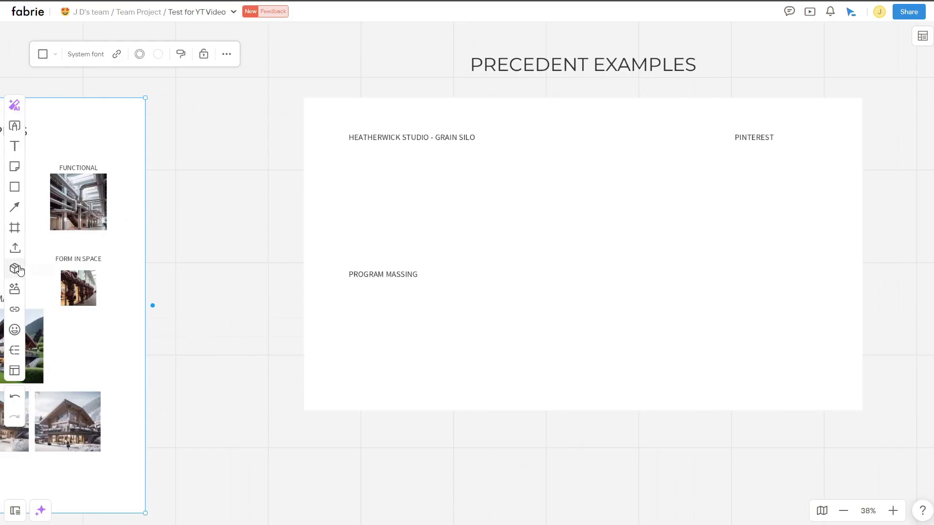
Place three Centre Pompidou images under PROGRAM MASSING and a resized row of four grain silo images.
left_click(16, 269)
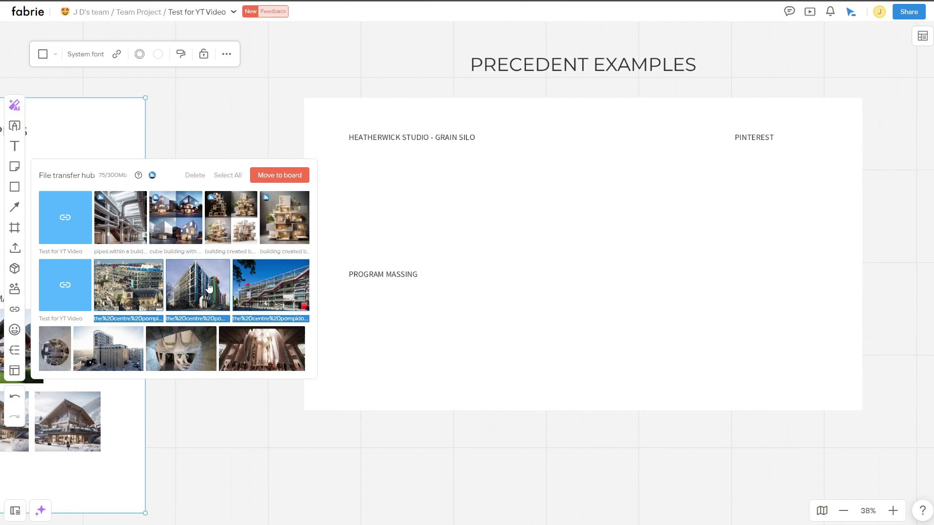
left_click_drag(209, 287, 417, 337)
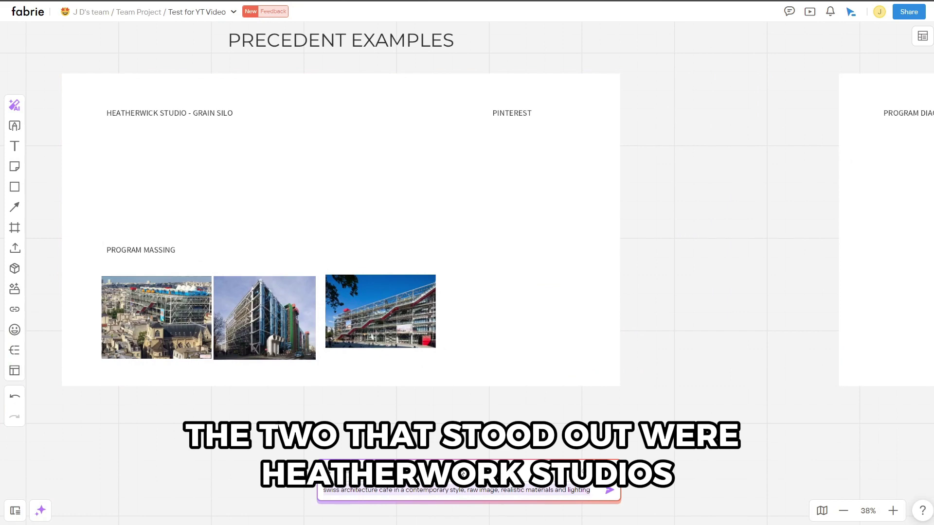
left_click(15, 269)
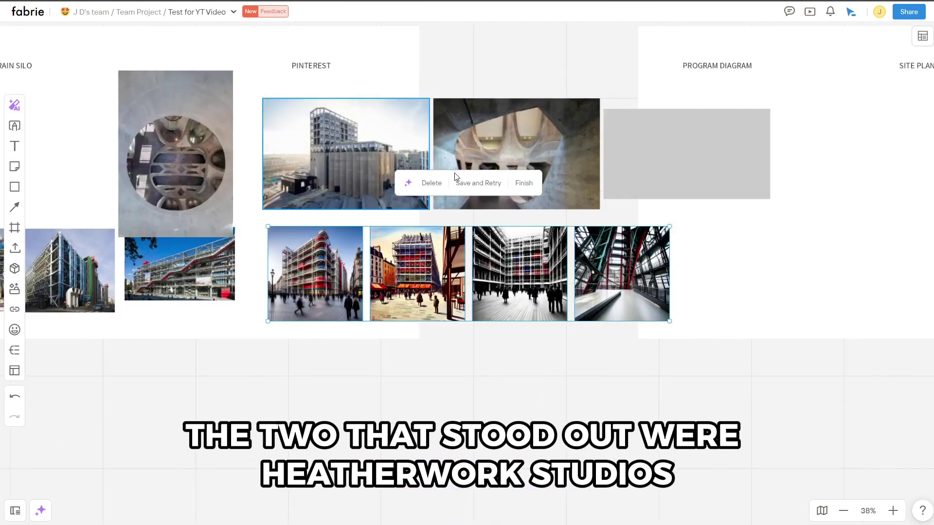
scroll(466, 219, "left", 5)
left_click_drag(601, 141, 259, 123)
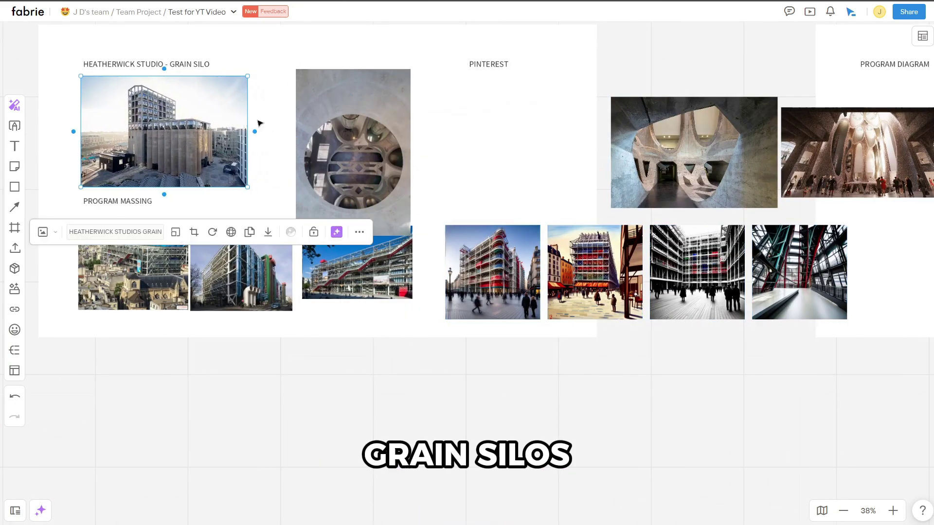
left_click_drag(353, 146, 359, 200)
left_click_drag(694, 153, 486, 146)
left_click_drag(857, 153, 632, 131)
left_click_drag(710, 77, 503, 116)
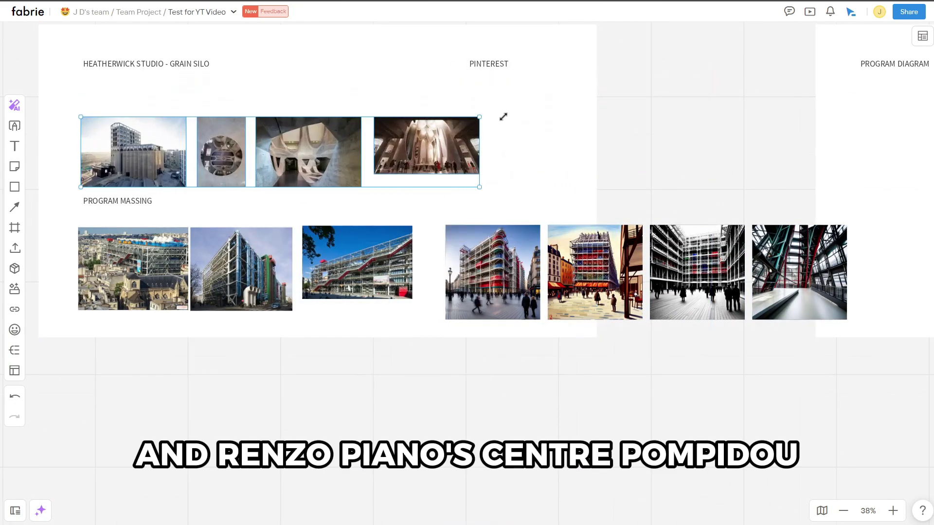
left_click_drag(438, 146, 434, 99)
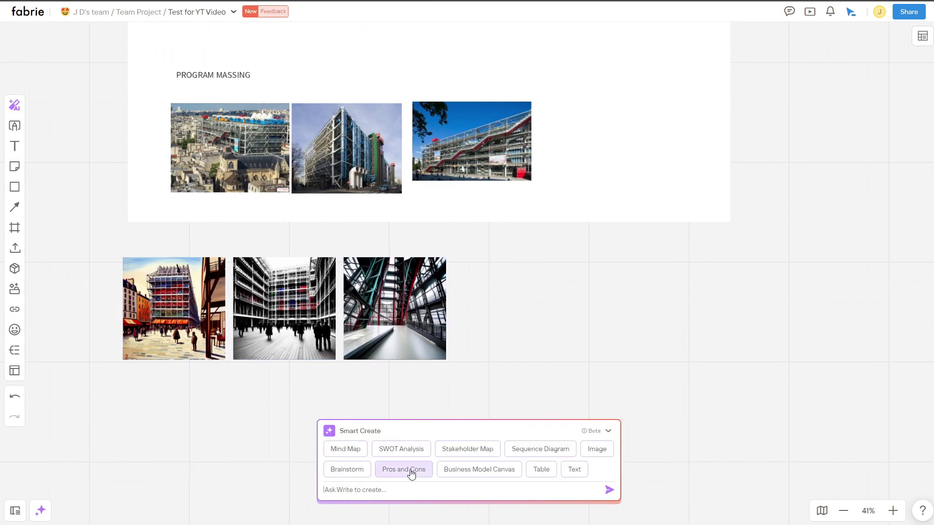
Generate a brief AI-written description of the Centre Pompidou on the board.
left_click(573, 471)
type("write a briefg")
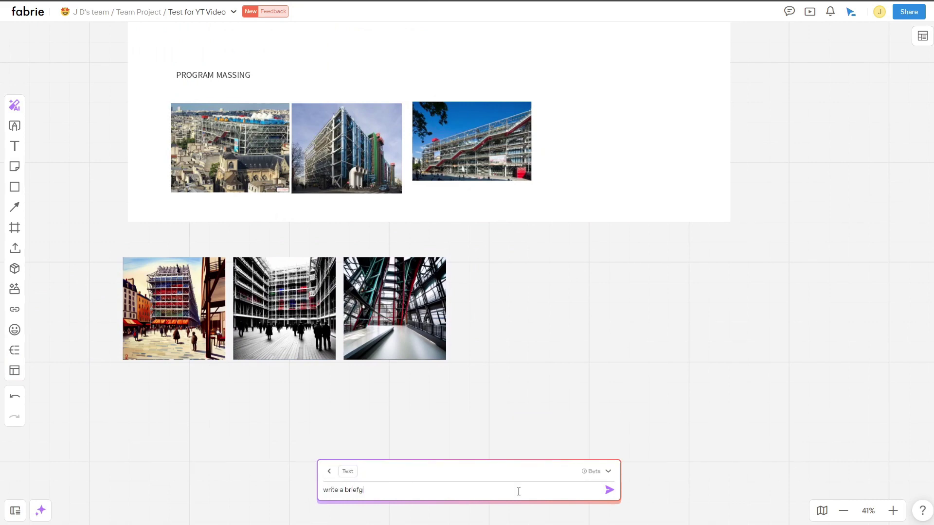
type(" description about the Pompidou")
key("Return")
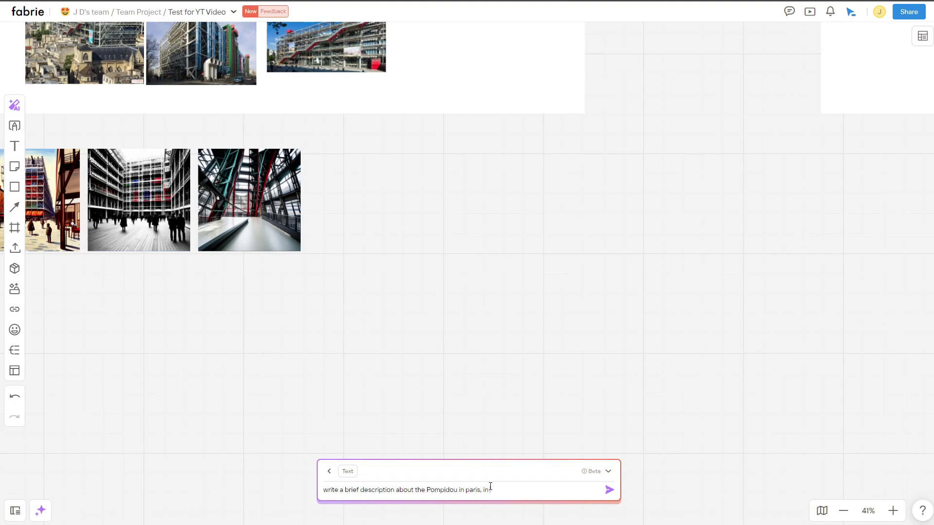
key("Return")
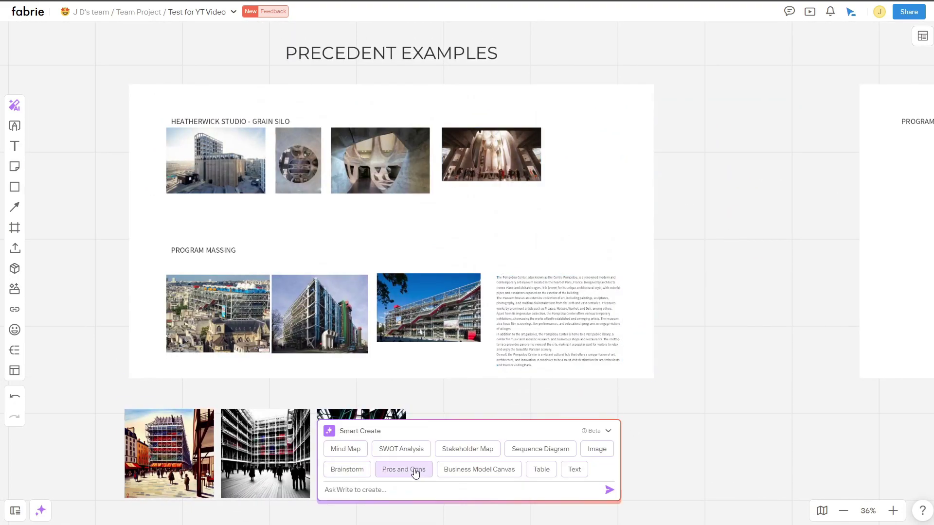
Request an AI pros-and-cons list for the grain silo project and select the round-window silo image.
left_click(416, 471)
type("whga")
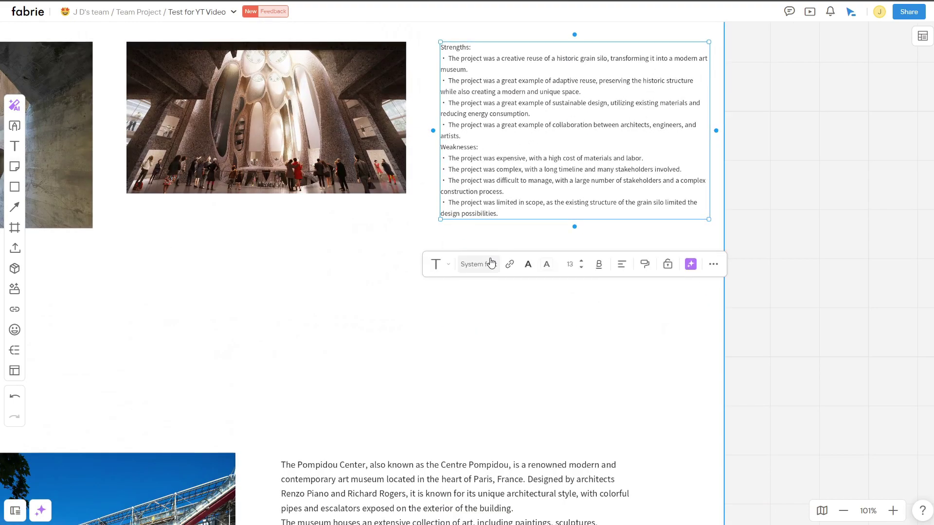
left_click(308, 130)
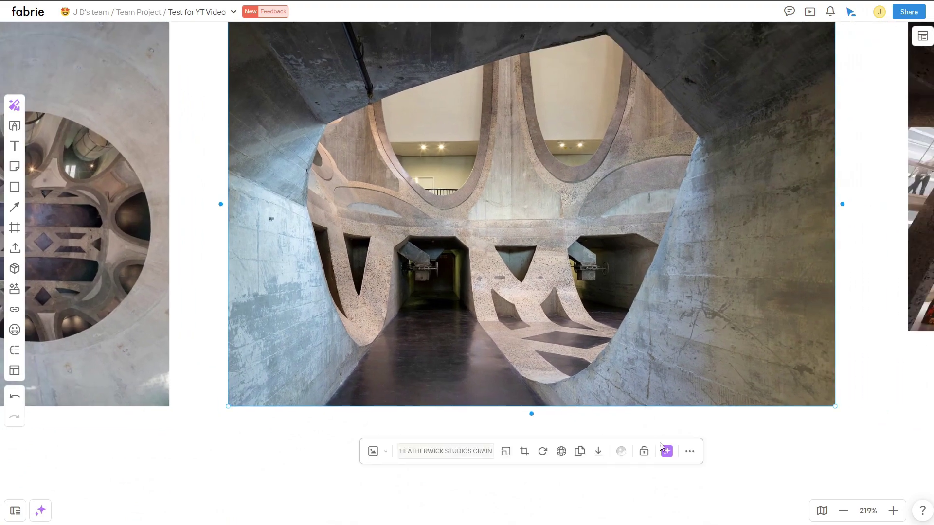
Render two Interior design variations of the silo image as a cafe and boutique hotel lobby.
left_click(664, 450)
left_click(665, 424)
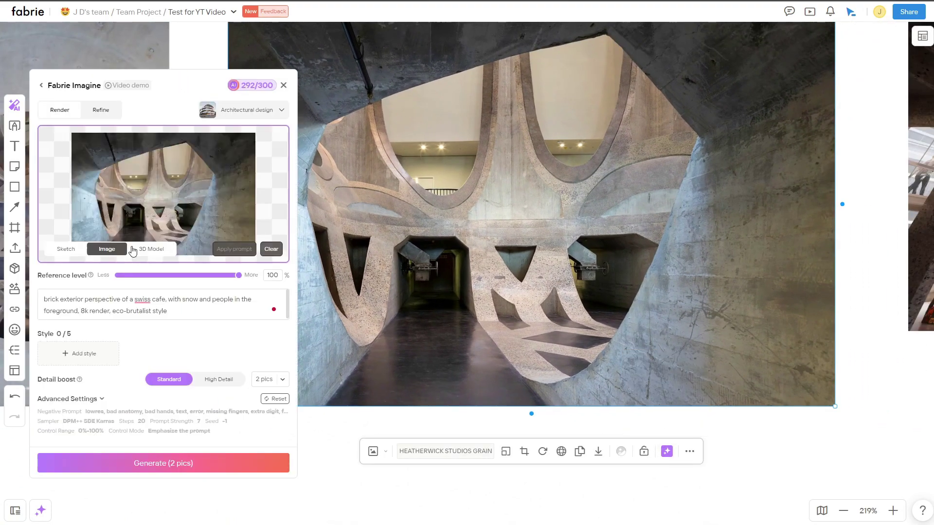
key("ctrl+a")
key("BackSpace")
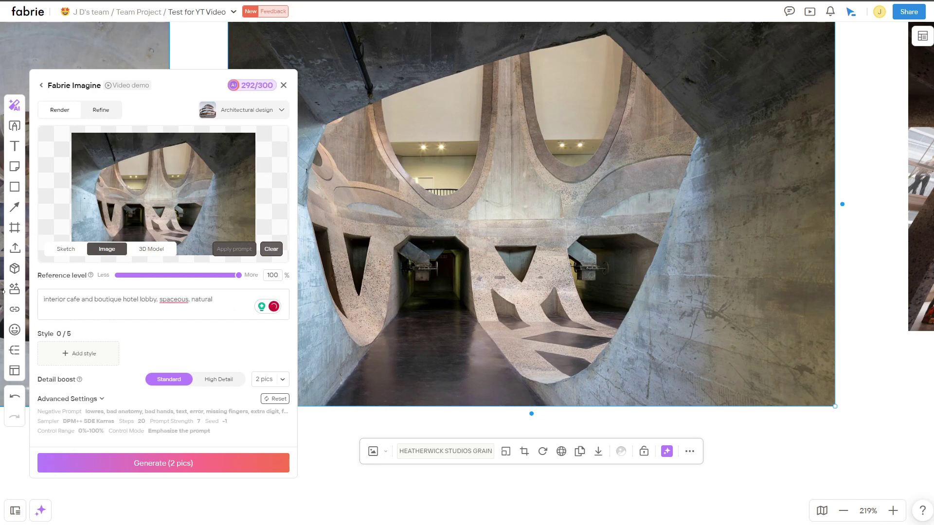
left_click(247, 110)
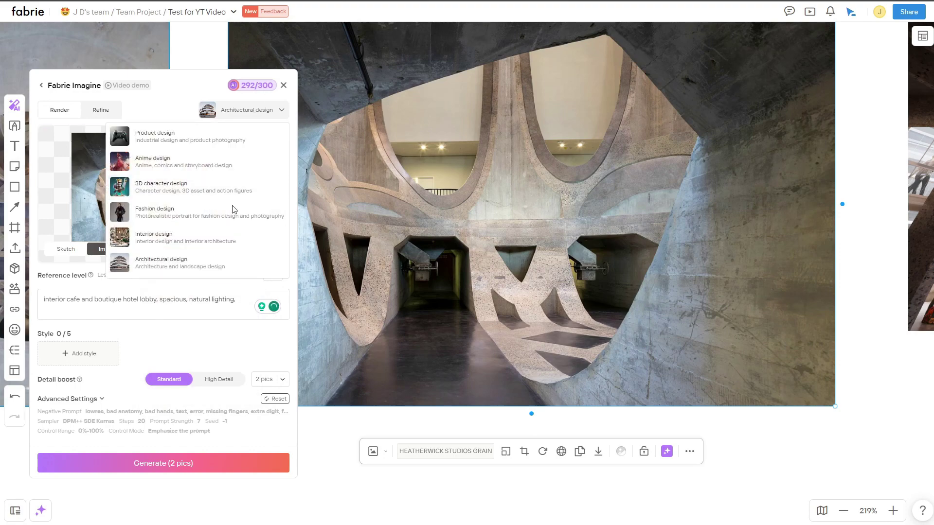
left_click(161, 157)
left_click(219, 474)
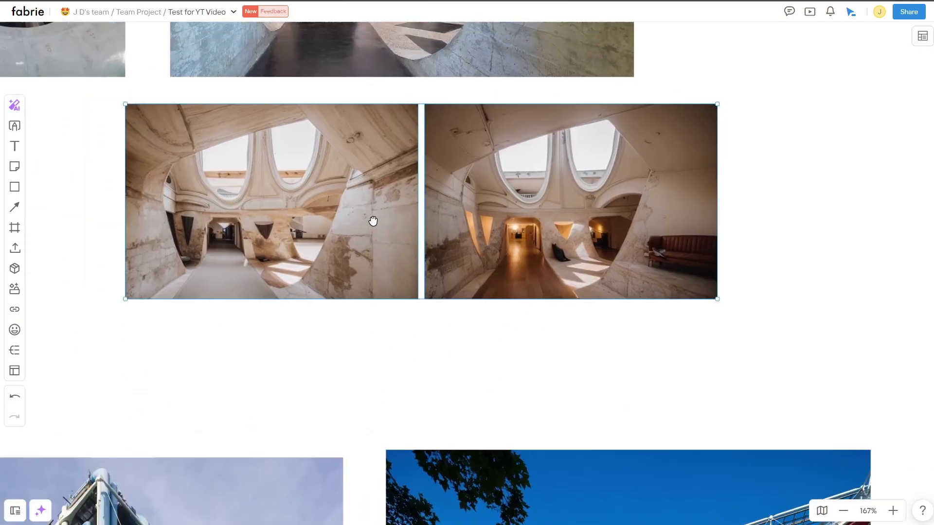
scroll(346, 226, "up", 5)
scroll(349, 222, "up", 1)
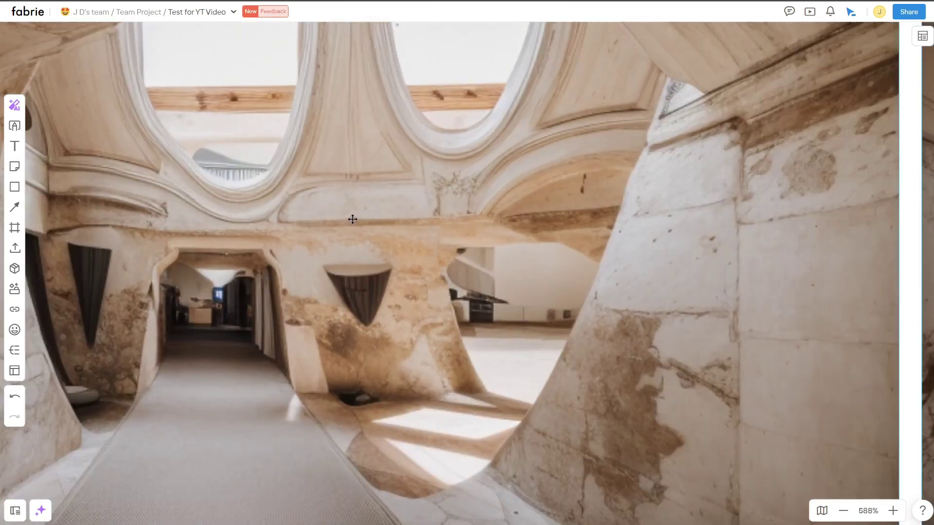
scroll(352, 219, "down", 4)
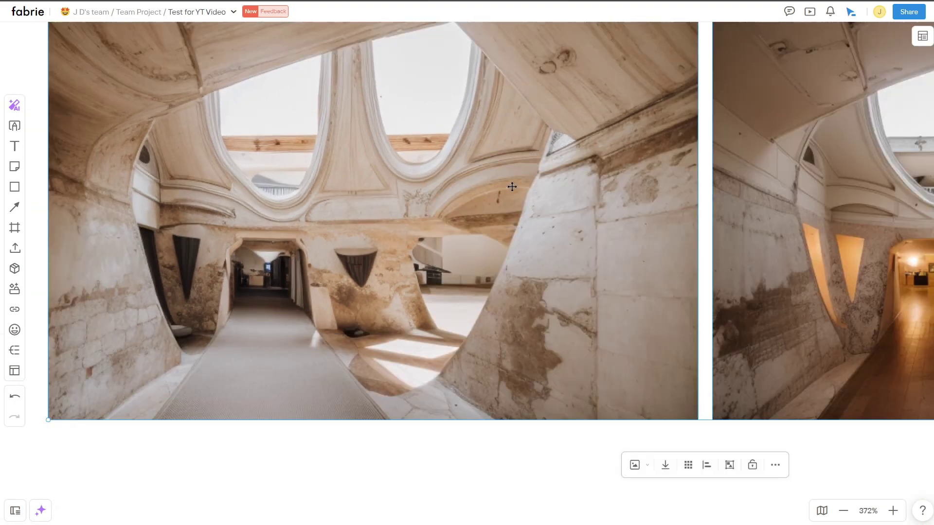
left_click_drag(512, 187, 401, 198)
scroll(401, 197, "down", 4)
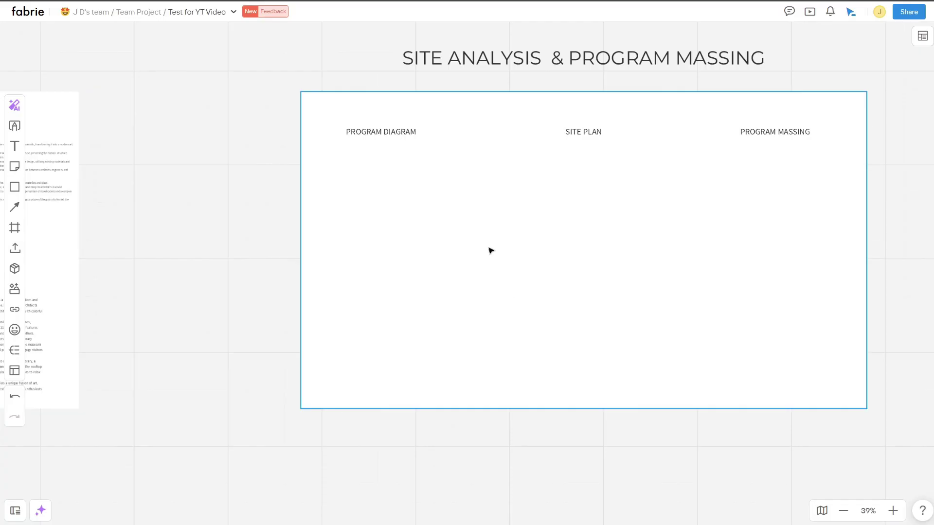
Generate an AI mind map of the Swiss cafe and boutique hotel space program.
scroll(490, 250, "down", 5)
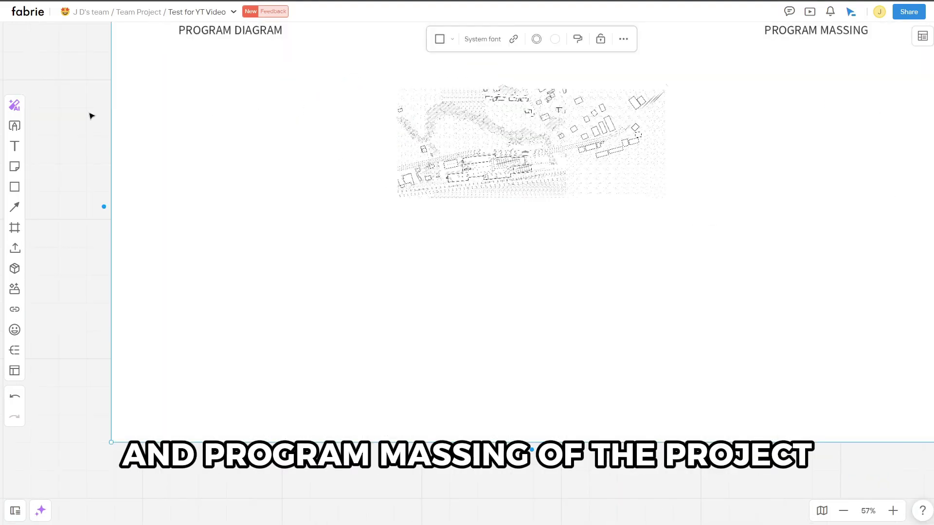
left_click(41, 511)
left_click(331, 472)
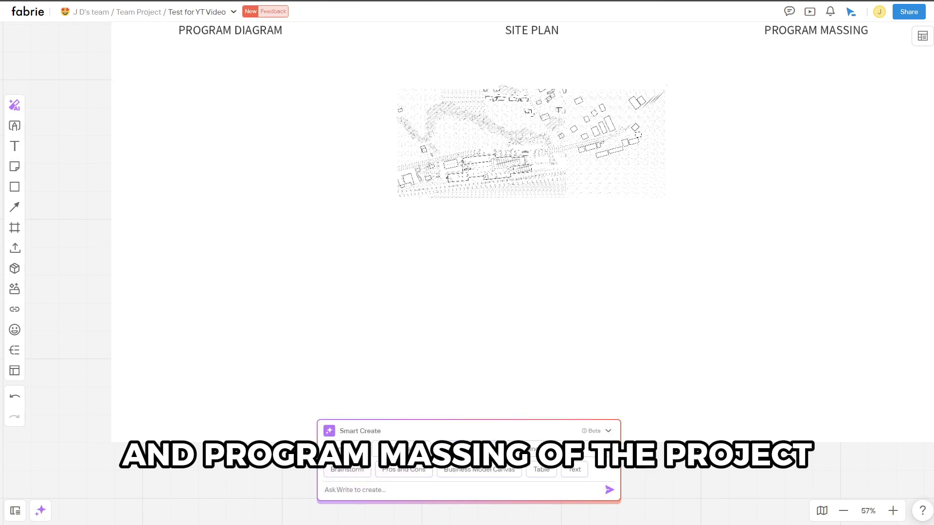
left_click(354, 452)
type("5")
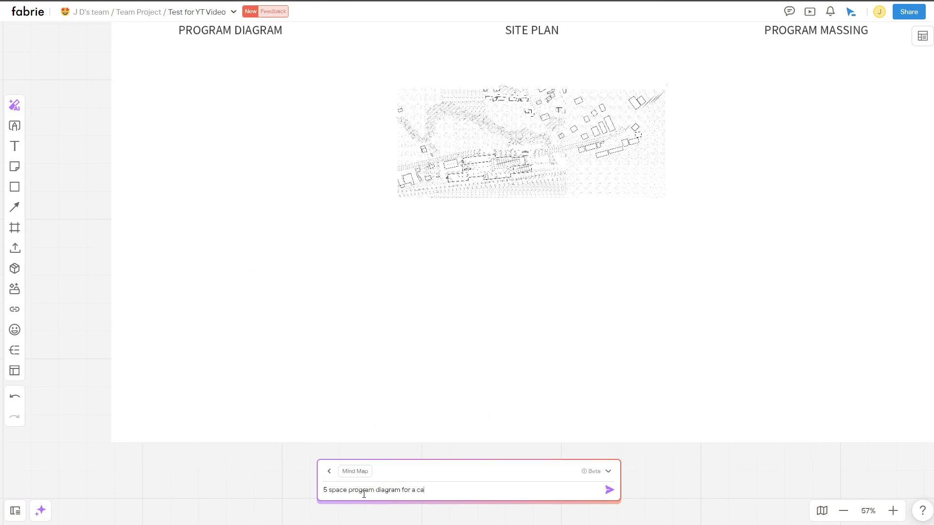
key("Return")
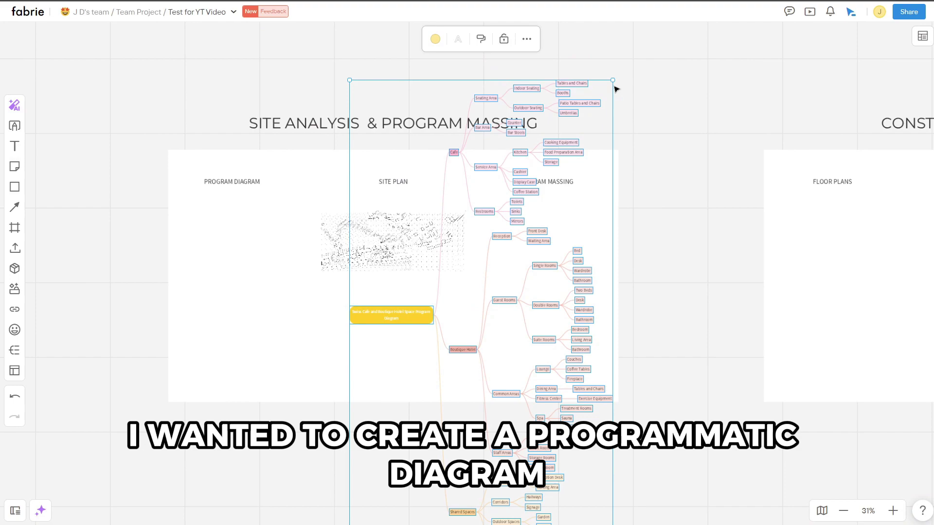
Move the mind map into the PROGRAM DIAGRAM panel and begin the brainstorm prompt.
left_click_drag(396, 437, 242, 215)
scroll(238, 217, "up", 4)
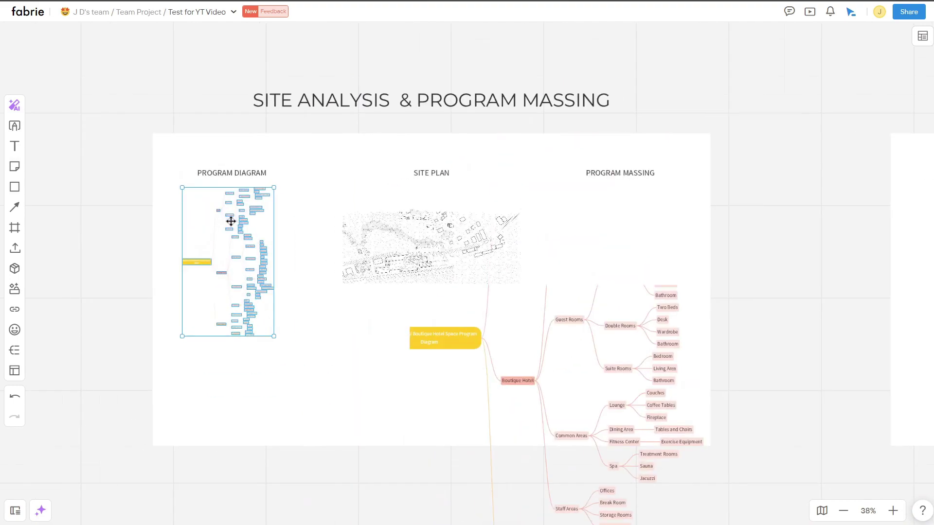
scroll(222, 234, "up", 8)
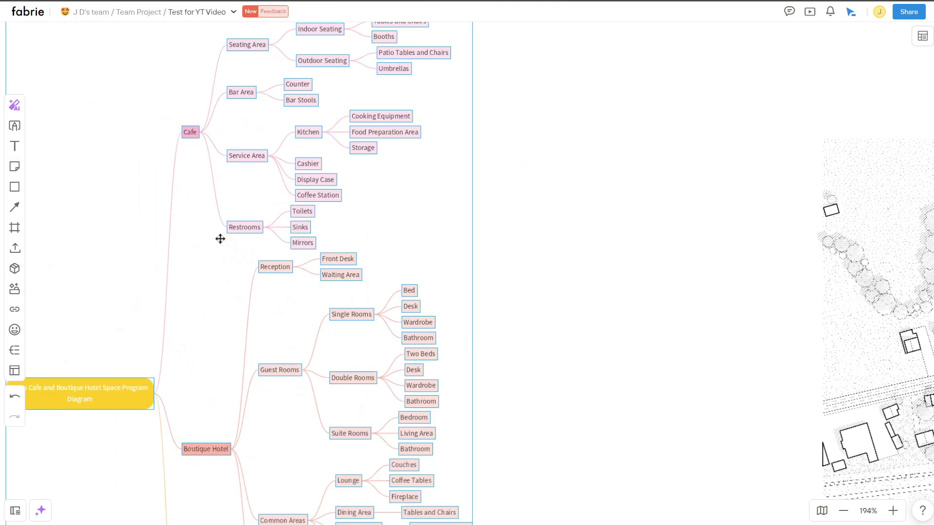
scroll(243, 204, "down", 8)
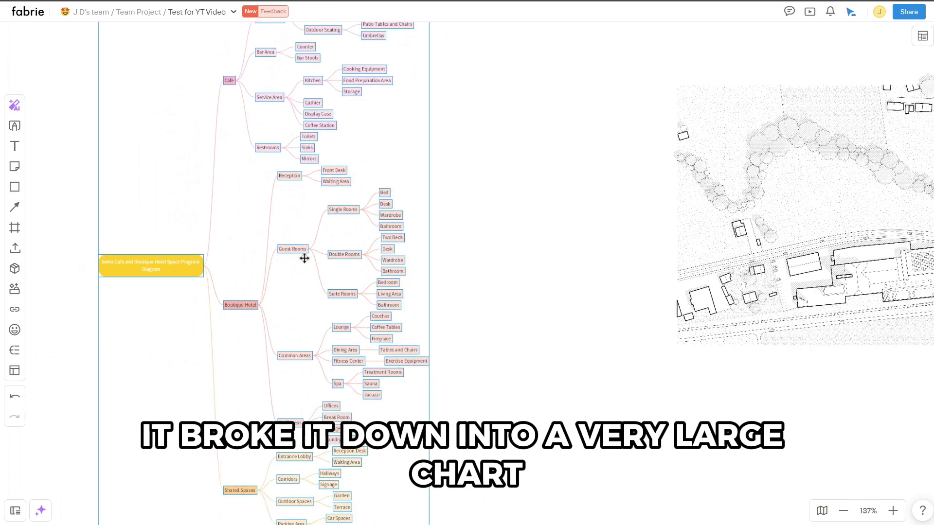
type("reat")
type("ive ways to combine a cafe and boutique hotel into oen b")
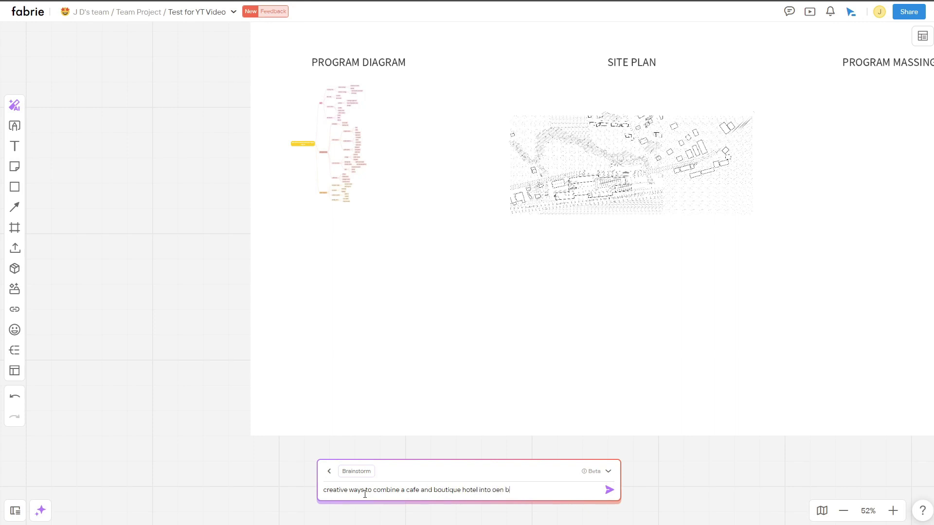
Brainstorm ten cafe–hotel combination ideas as sticky notes.
type("ld")
key("Return")
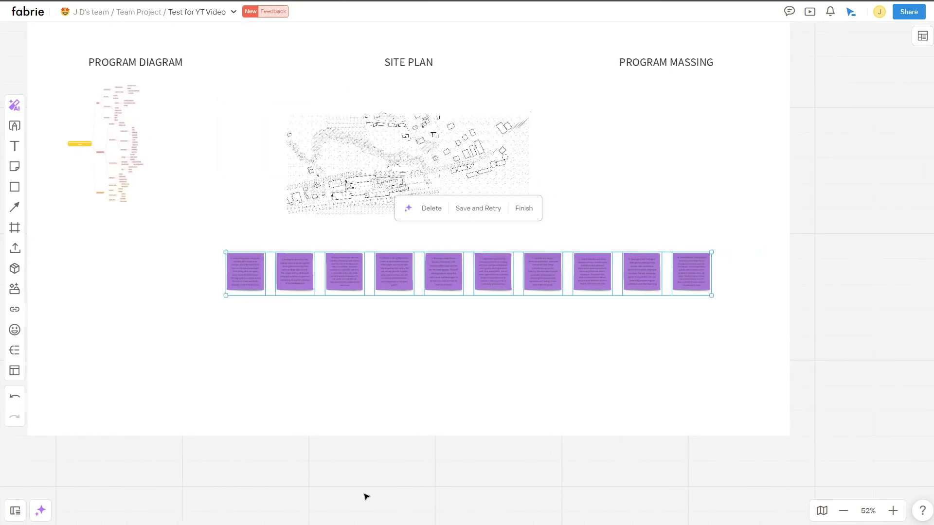
left_click_drag(692, 277, 463, 231)
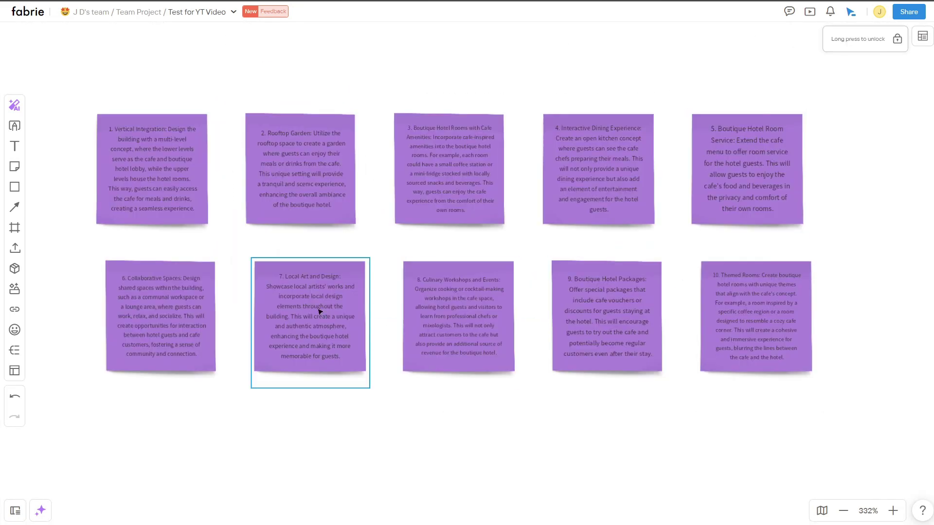
scroll(555, 243, "down", 4)
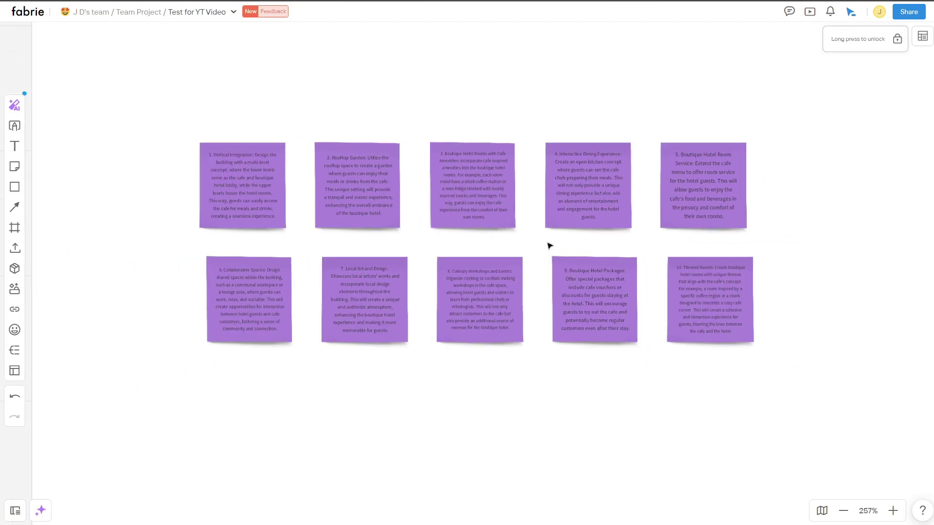
scroll(602, 206, "down", 2)
Turn the Boutique Hotel Rooms idea note into AI images and keep them.
left_click(581, 186)
scroll(582, 186, "up", 7)
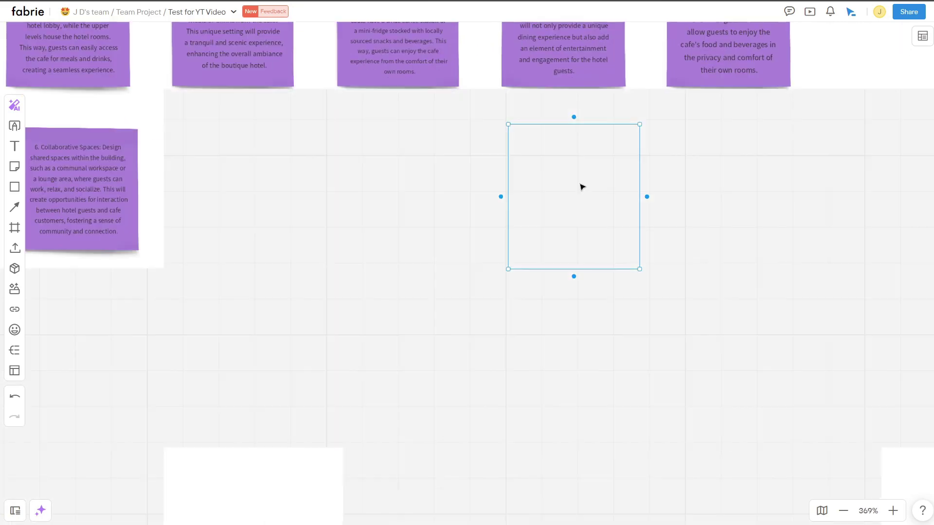
scroll(599, 205, "up", 2)
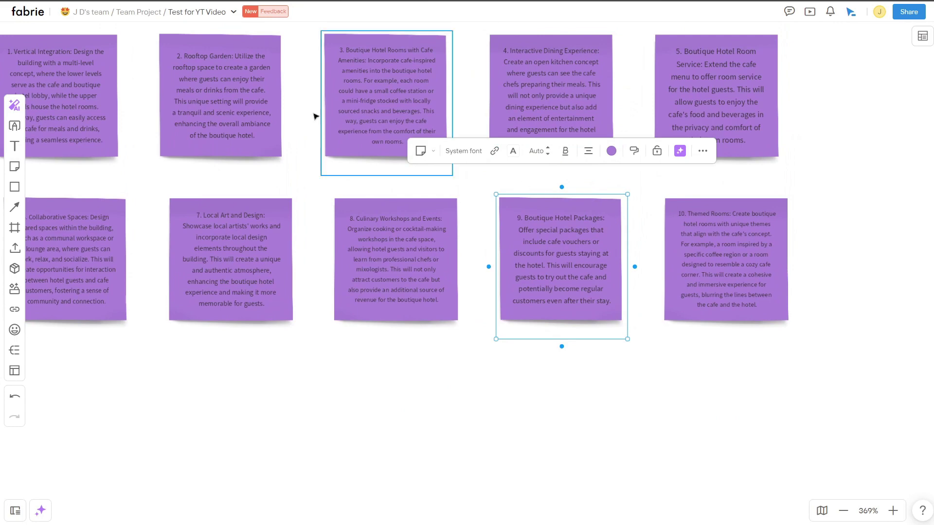
scroll(257, 97, "left", 2)
left_click(400, 69)
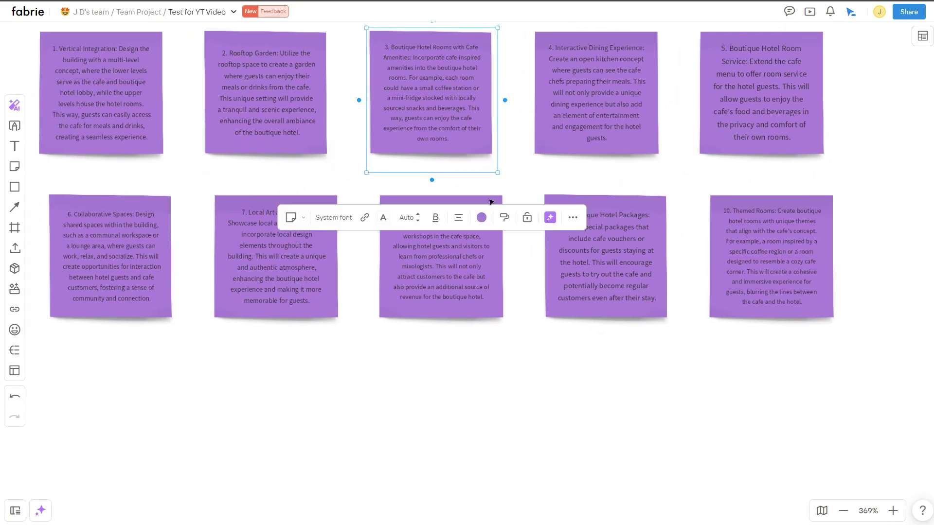
left_click(548, 221)
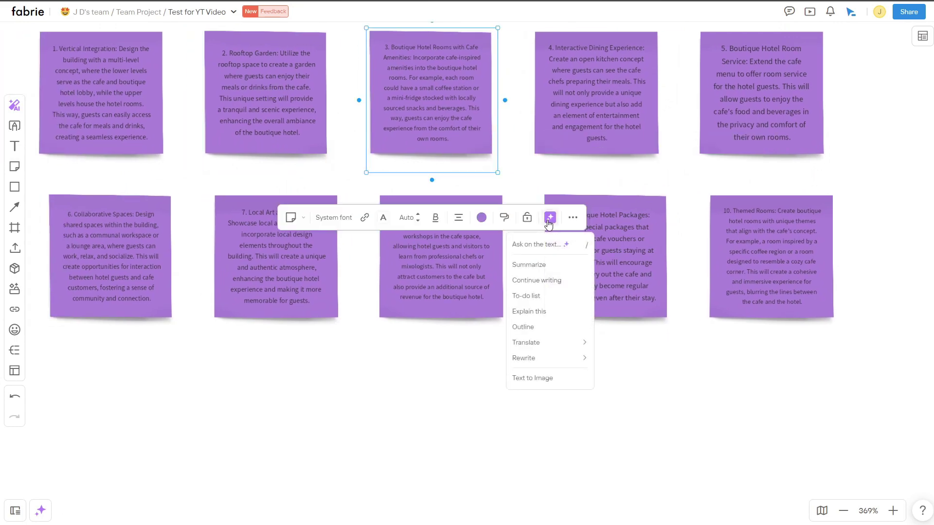
left_click(545, 378)
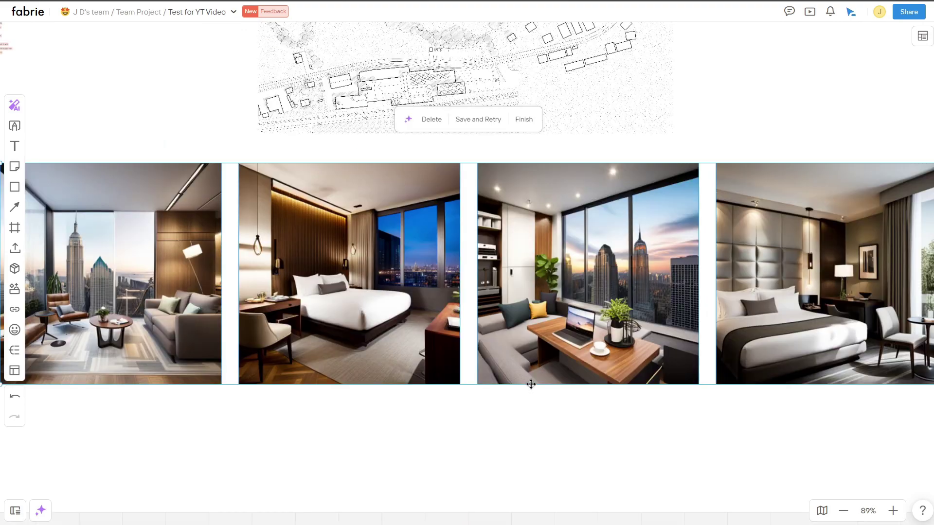
left_click(509, 124)
Generate AI images from the Rooftop Garden idea note.
scroll(447, 282, "down", 5)
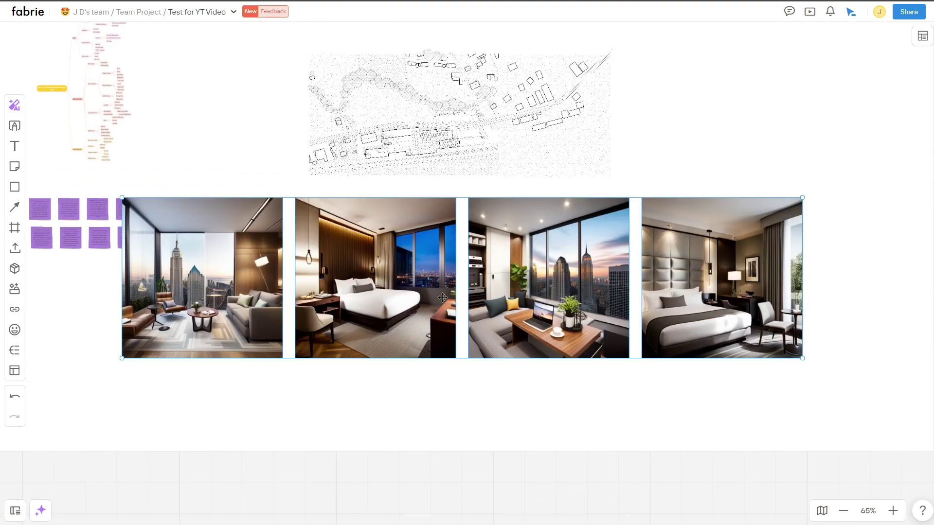
scroll(148, 181, "up", 8)
left_click(148, 181)
scroll(131, 171, "up", 5)
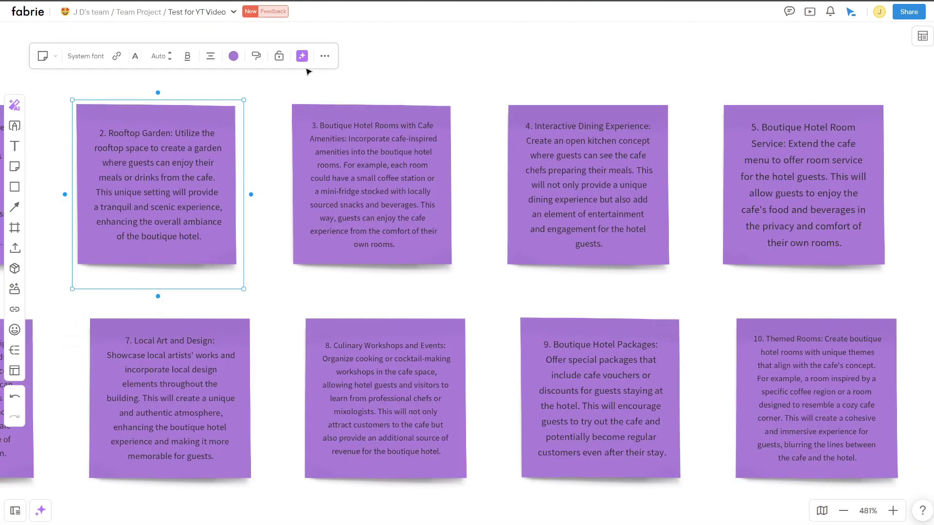
left_click(302, 55)
left_click(282, 217)
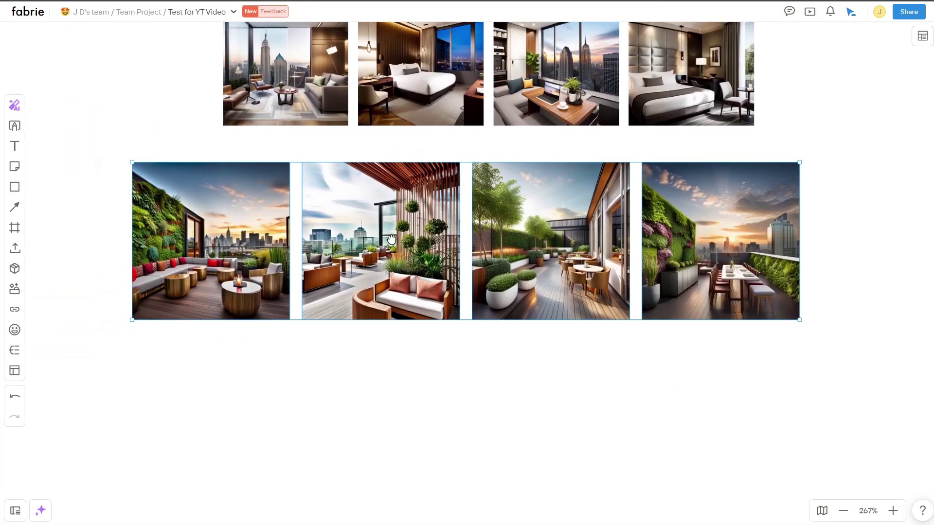
scroll(392, 240, "up", 5)
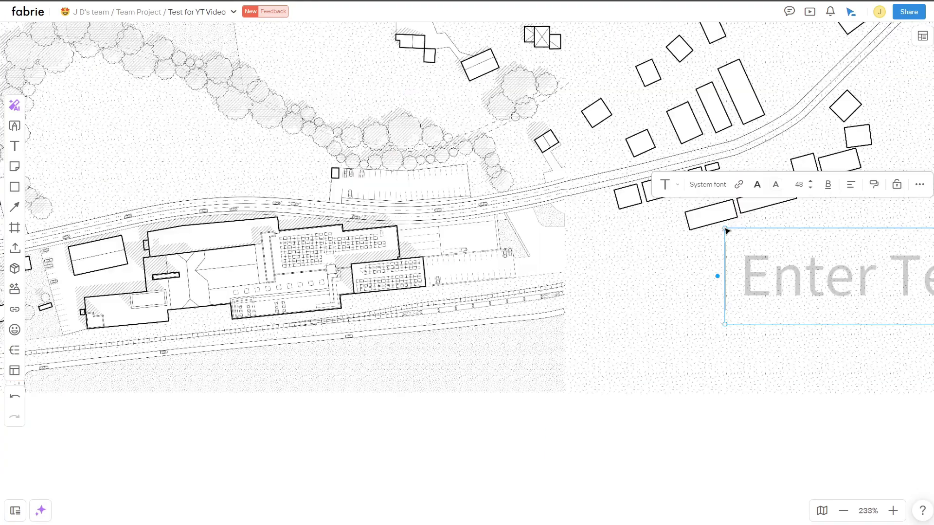
Label the site plan 'train' and add an 'existing factory' label on the factory building.
type("train")
scroll(813, 267, "down", 2)
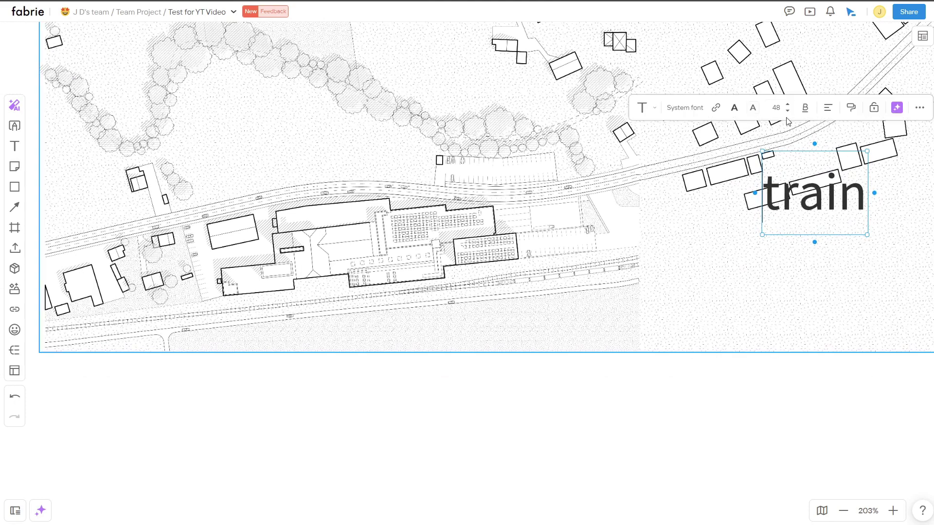
left_click_drag(803, 187, 386, 250)
type("existing factory")
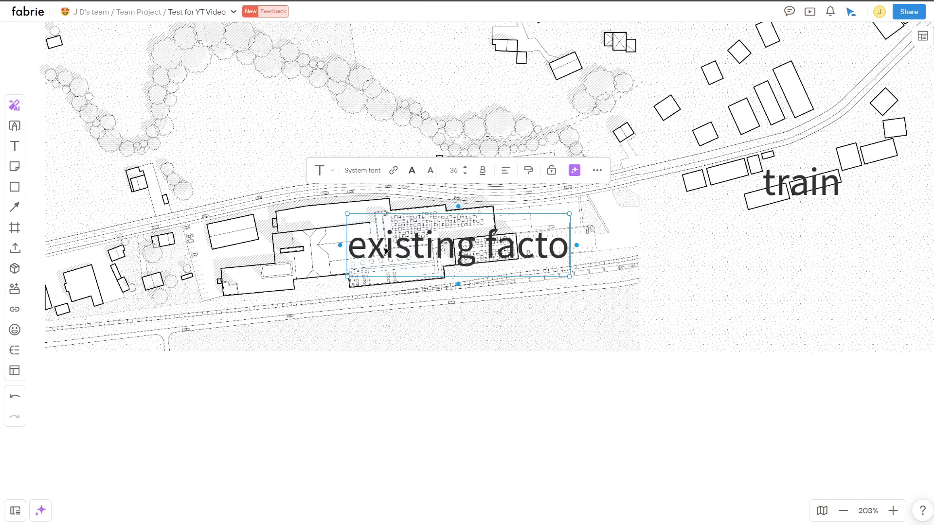
Draw a wide, thin-outlined blue rectangle near the existing factory.
left_click(13, 126)
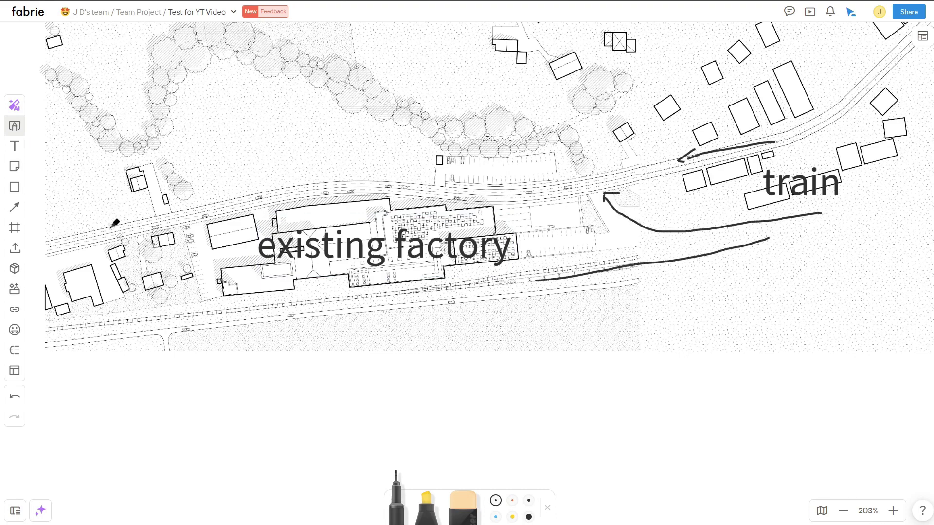
left_click(15, 189)
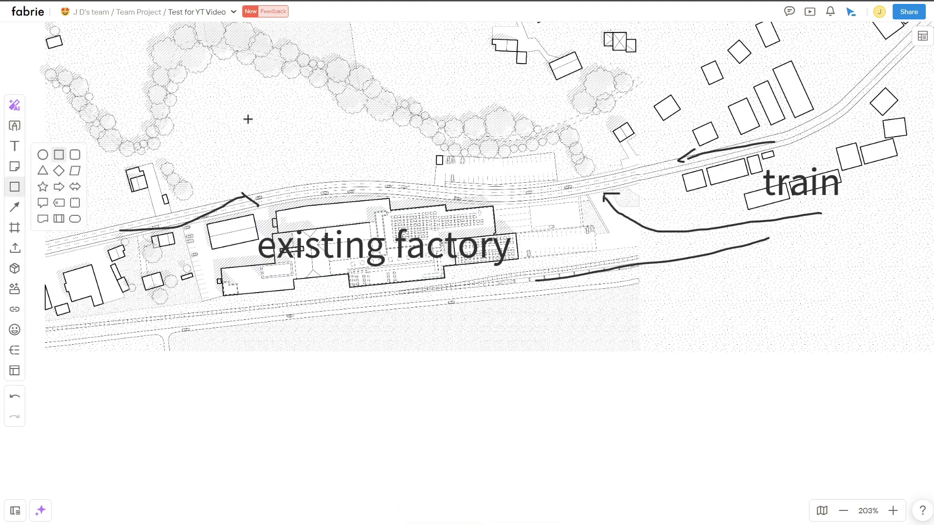
left_click_drag(238, 127, 291, 164)
left_click(326, 84)
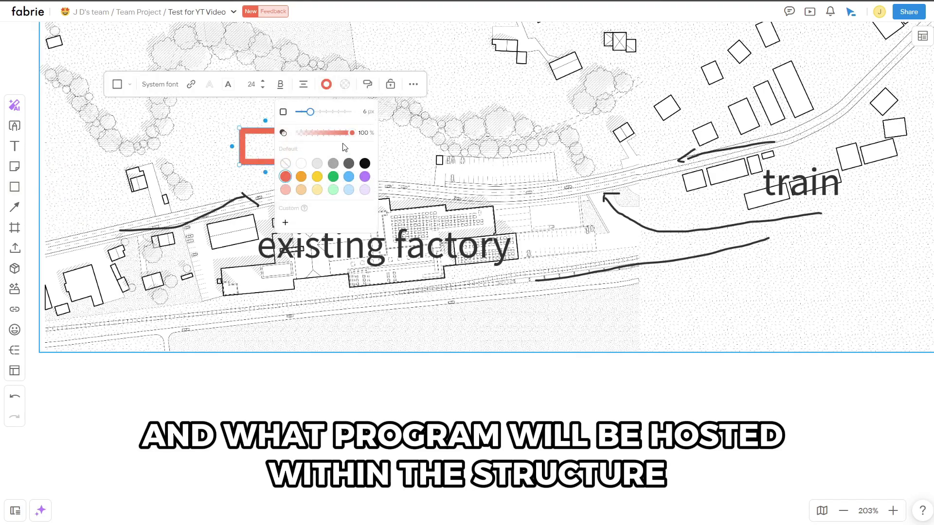
left_click_drag(310, 112, 303, 112)
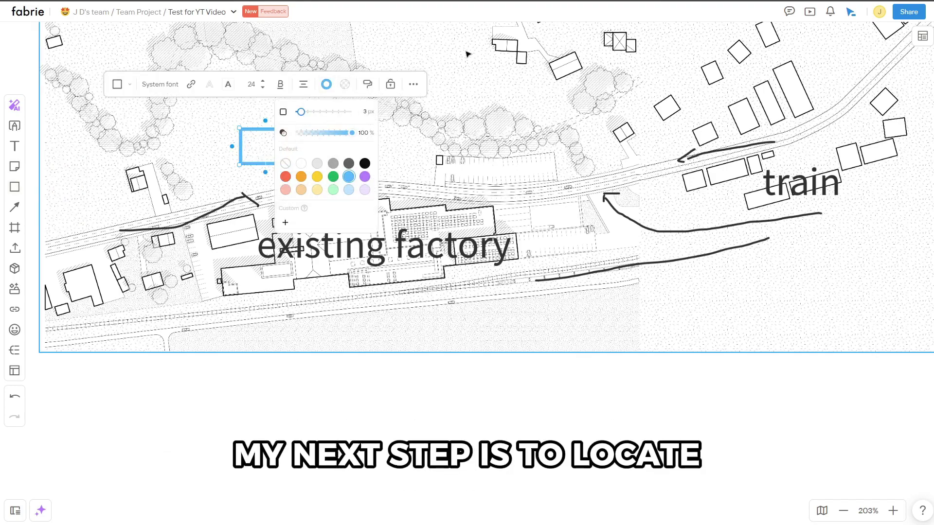
scroll(279, 149, "up", 5)
left_click_drag(302, 146, 440, 160)
scroll(78, 224, "down", 1)
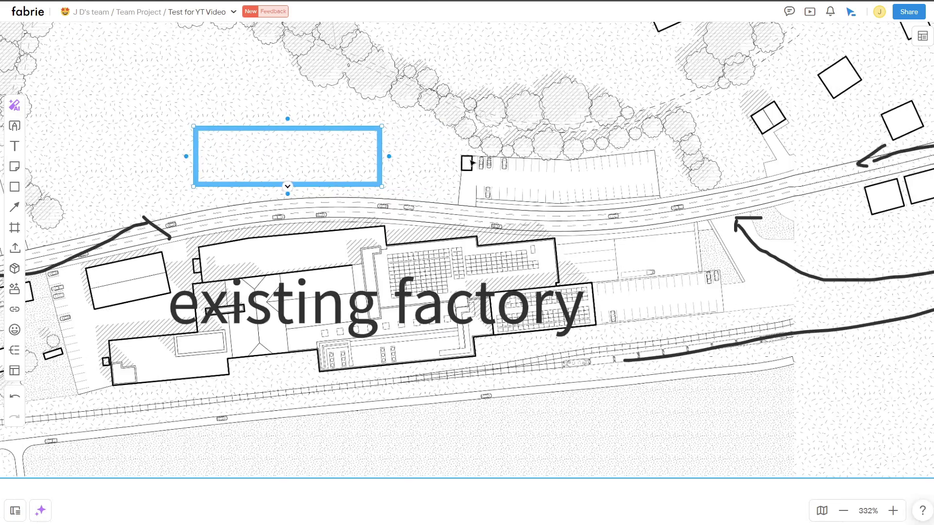
Sketch an X over the parking area and add a small blue square beside it.
left_click(14, 127)
left_click_drag(518, 149, 488, 204)
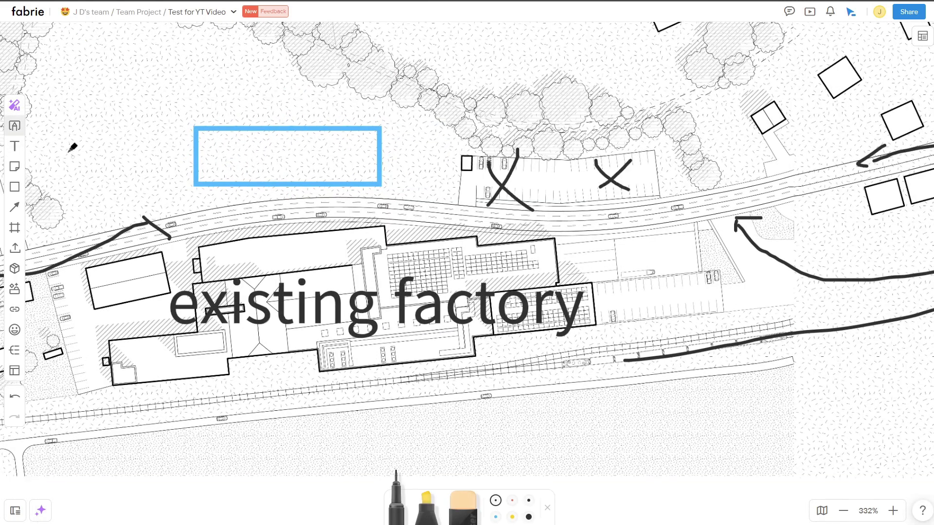
left_click(16, 188)
mouse_move(647, 147)
left_mouse_down()
mouse_move(671, 194)
mouse_move(696, 198)
left_mouse_up()
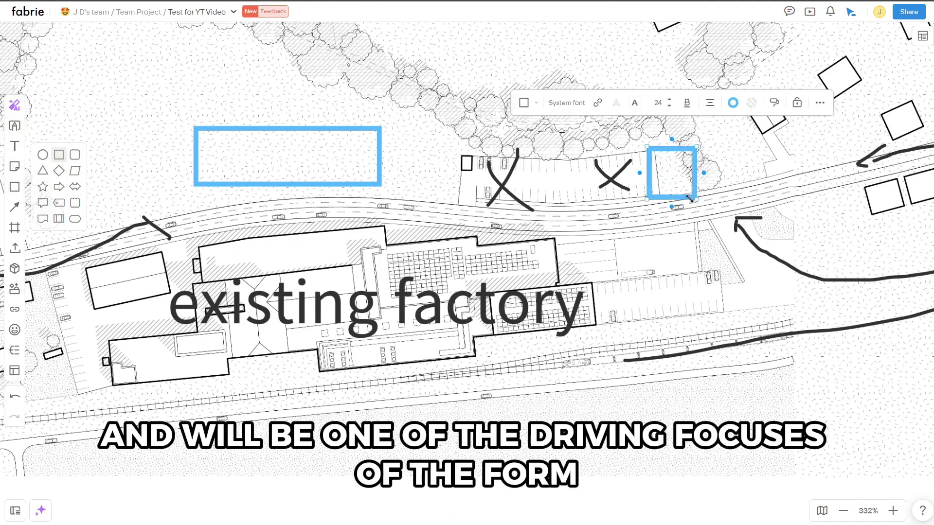
left_click(614, 176)
left_click(418, 163)
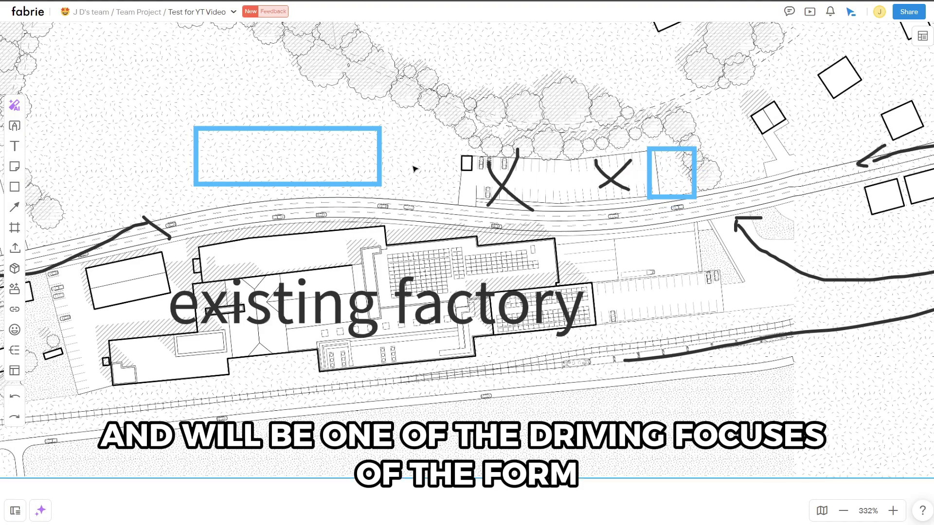
Add a dashed arrow from the rectangle to the X, then widen and tilt the square.
left_click_drag(388, 159, 482, 183)
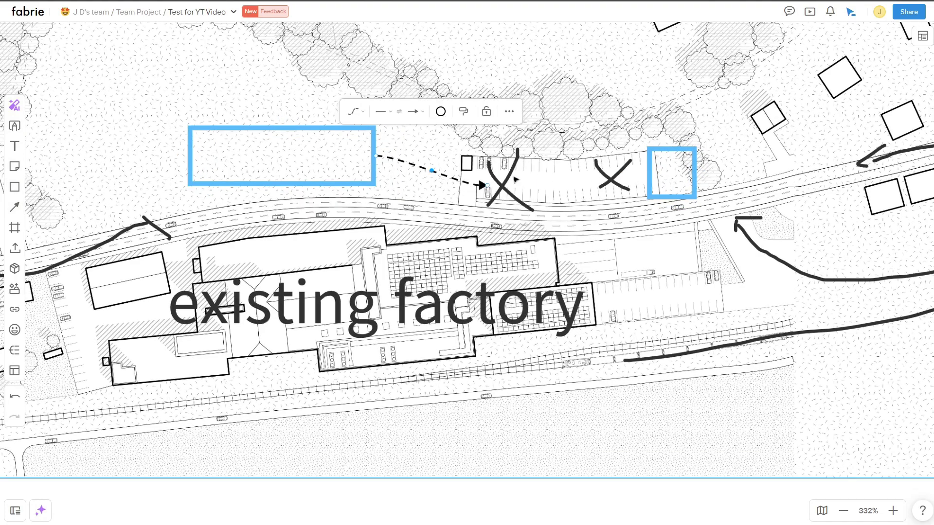
left_click_drag(662, 152, 585, 165)
left_click(637, 94)
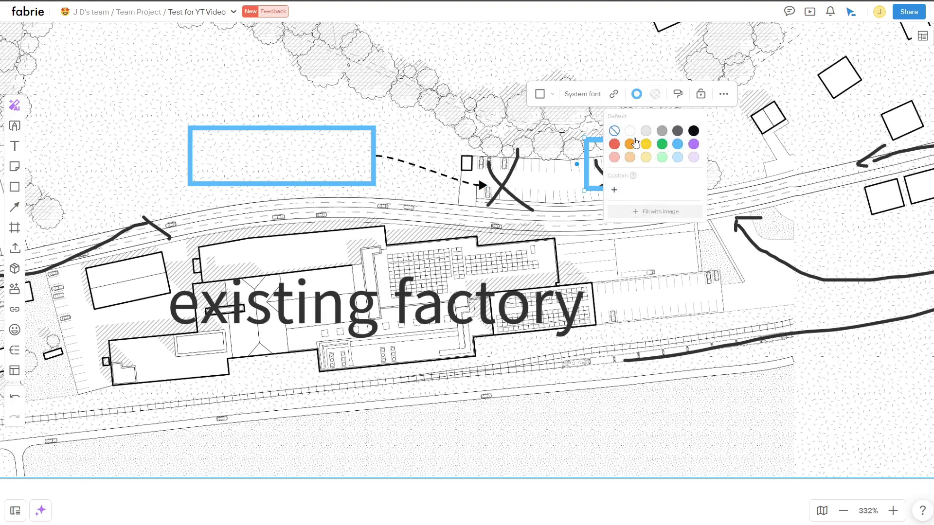
key("Escape")
left_click_drag(631, 196, 662, 172)
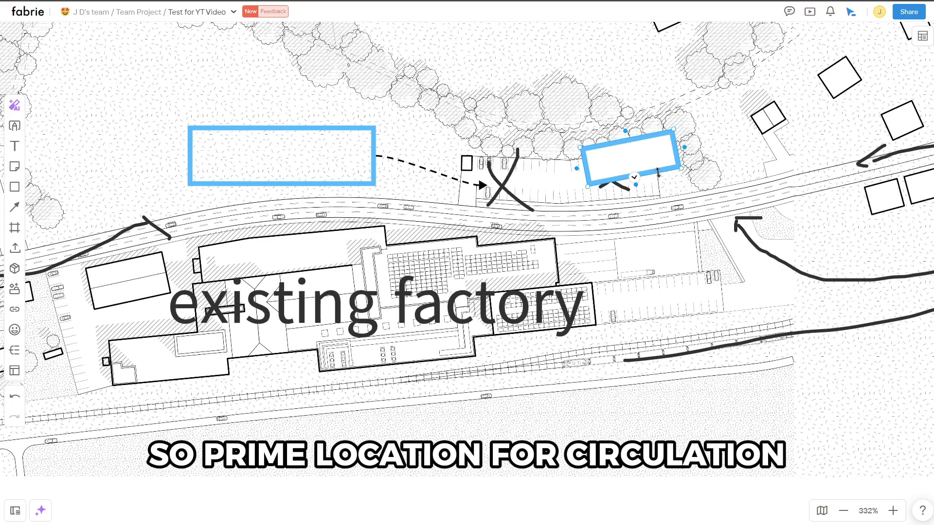
Add a 'swiss alps' text label and sketch lines radiating from the tilted rectangle.
left_click(15, 126)
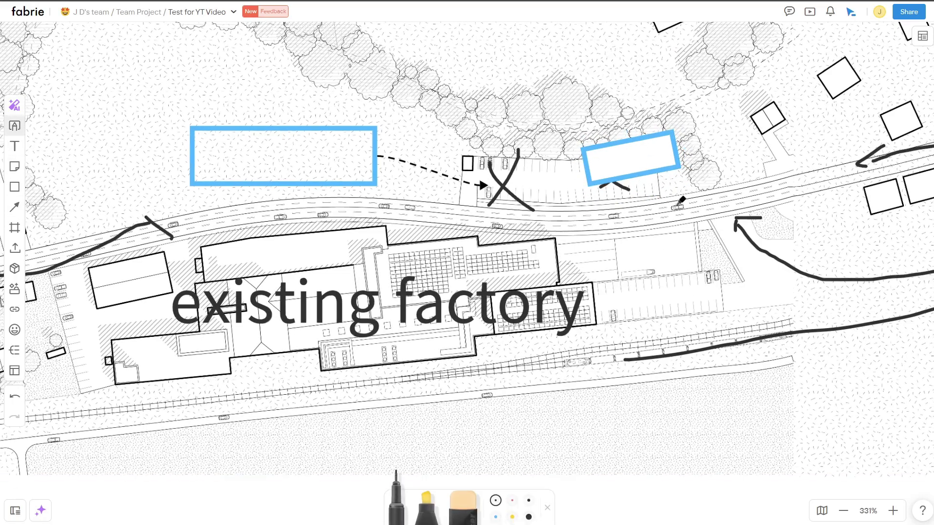
scroll(676, 156, "up", 4)
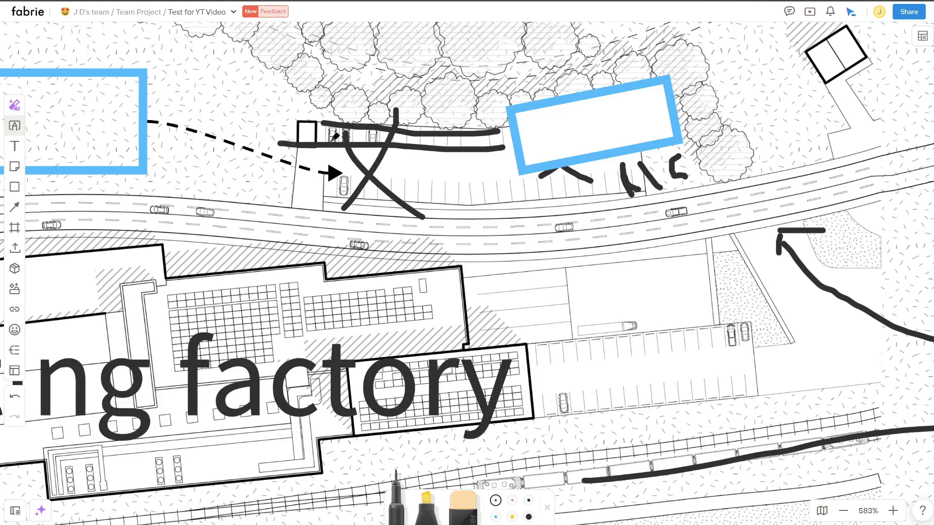
scroll(605, 387, "down", 8)
key("t")
left_click(348, 82)
type("swi")
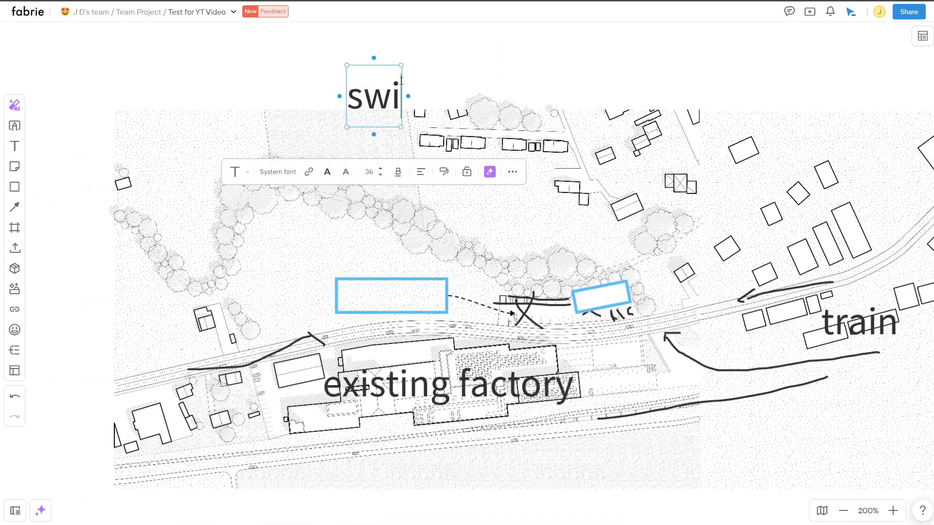
type("ss alps")
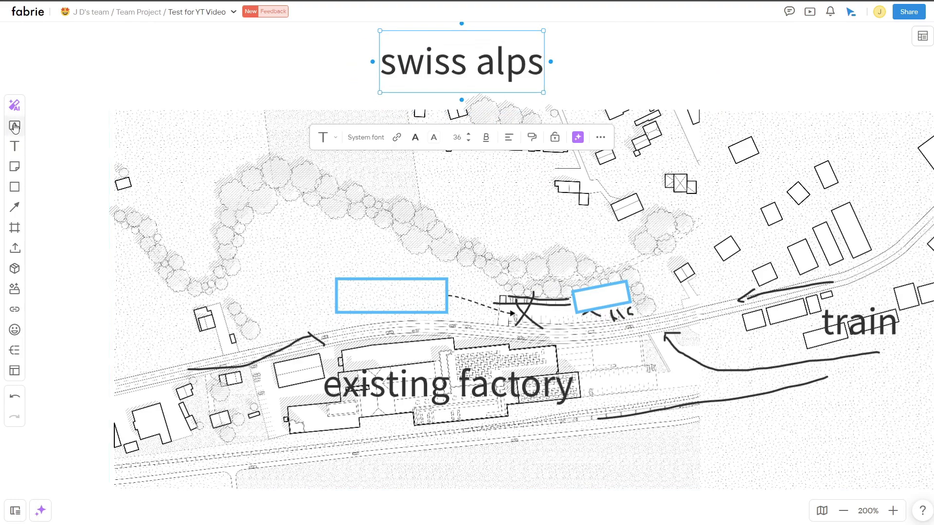
left_click(14, 126)
mouse_move(621, 221)
left_mouse_down()
mouse_move(598, 284)
mouse_move(583, 271)
left_mouse_up()
scroll(647, 440, "down", 3)
scroll(578, 271, "up", 5)
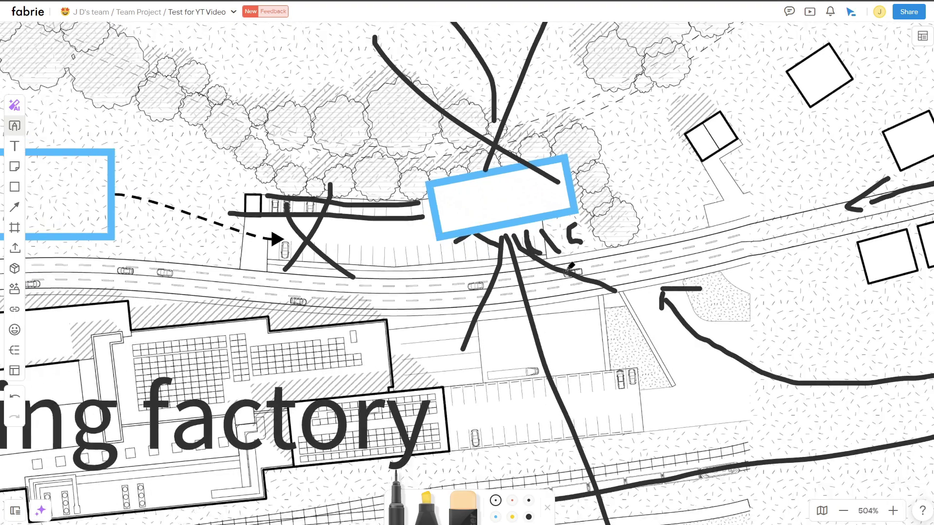
scroll(577, 271, "down", 3)
Add black sticky notes about keeping the mountain view and parking 'with cafe'.
left_click(14, 166)
left_click(78, 237)
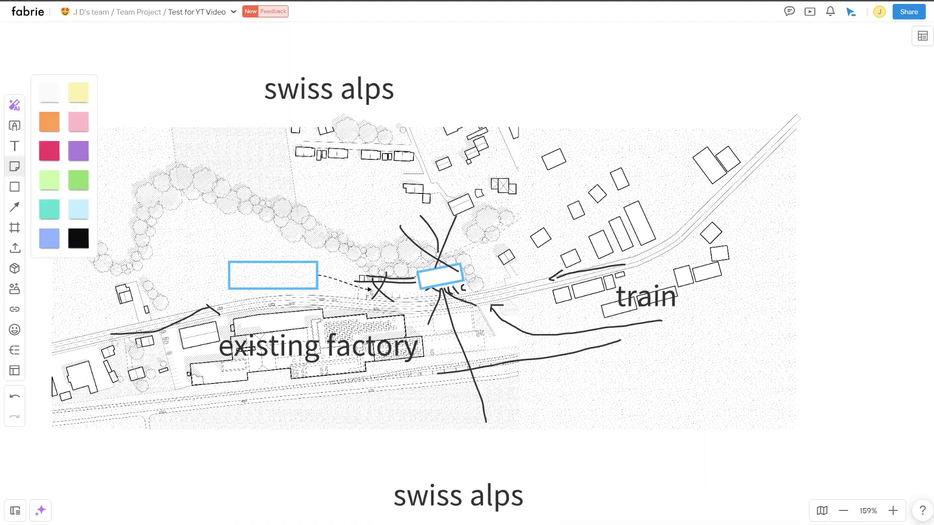
scroll(476, 272, "up", 8)
left_click(485, 219)
type("keep good view to the ")
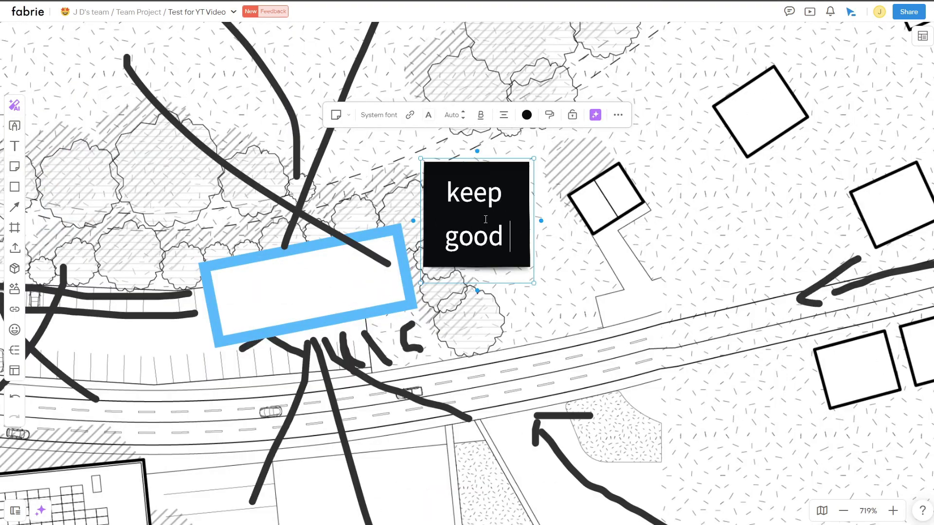
type("mountain")
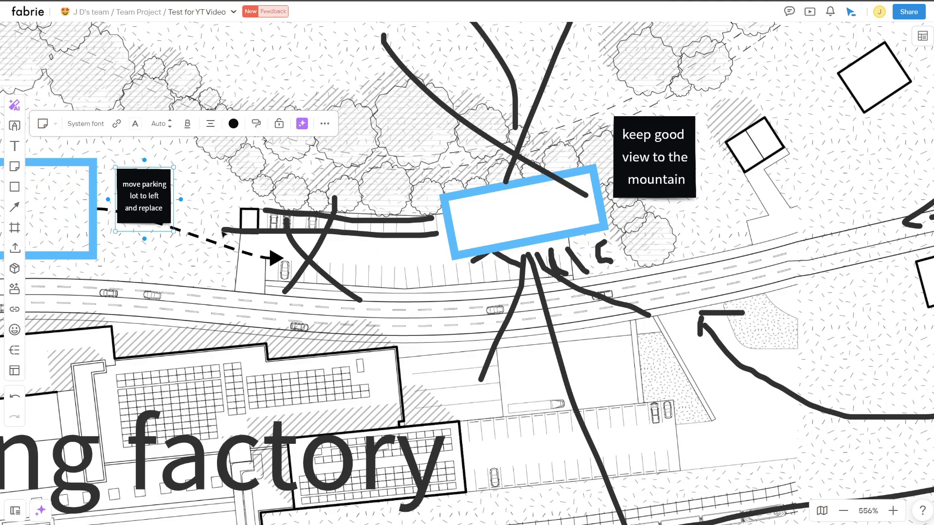
type("with cafe/boutique")
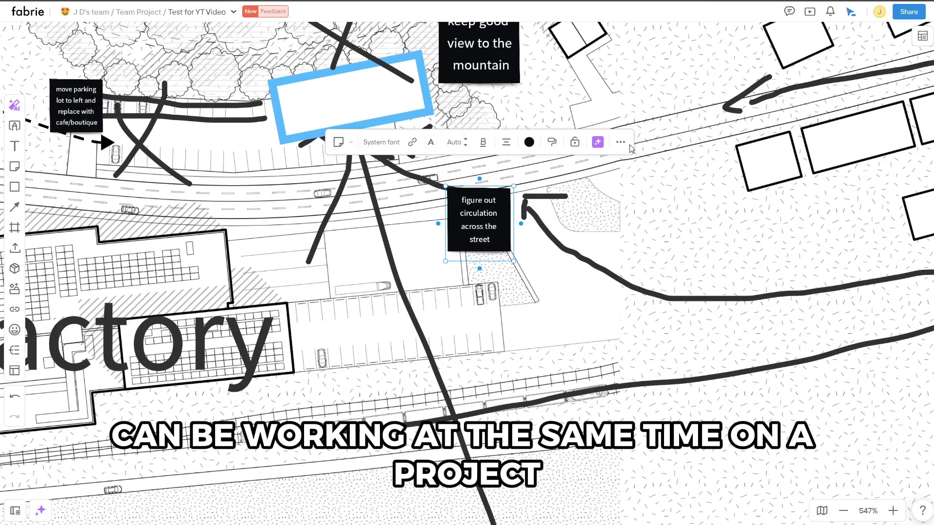
left_click(620, 144)
left_click(633, 164)
left_click(509, 146)
type("@")
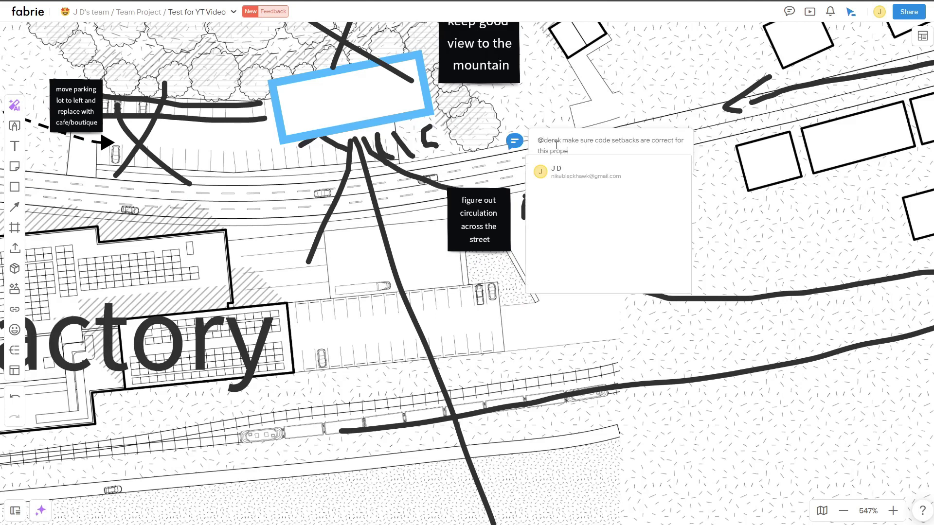
Post the setbacks comment and pen-sketch the massing cube's edges.
key("Return")
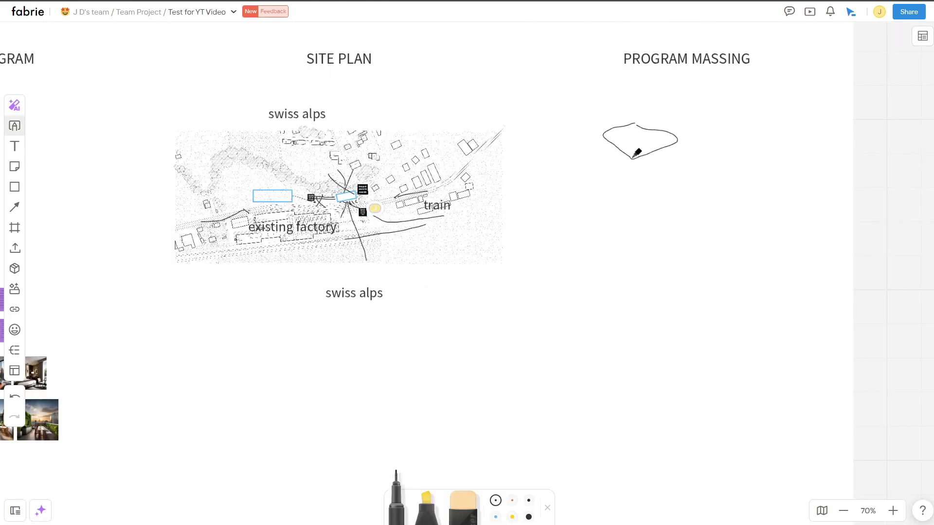
left_click_drag(626, 187, 679, 180)
left_click_drag(575, 137, 578, 151)
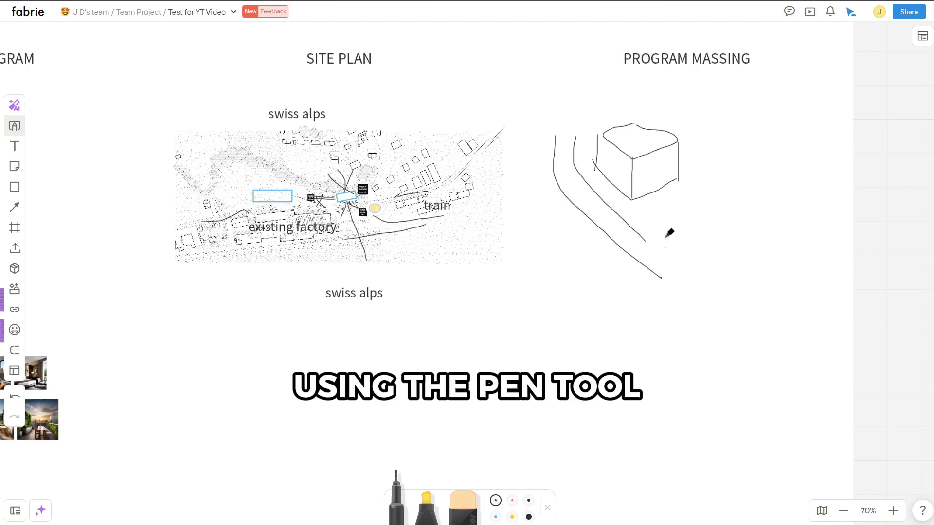
mouse_move(698, 152)
left_mouse_down()
mouse_move(699, 170)
mouse_move(732, 192)
left_mouse_up()
Add bright green and blue pen strokes to the right of the cube.
left_click(529, 516)
left_click(552, 456)
mouse_move(679, 115)
left_mouse_down()
mouse_move(709, 112)
mouse_move(827, 171)
left_mouse_up()
left_click(495, 517)
left_click_drag(743, 119, 829, 187)
Draw a thin red-outlined rectangle and set it on top of the cube.
key("r")
left_click_drag(631, 106, 635, 132)
scroll(648, 121, "up", 1)
left_click(692, 64)
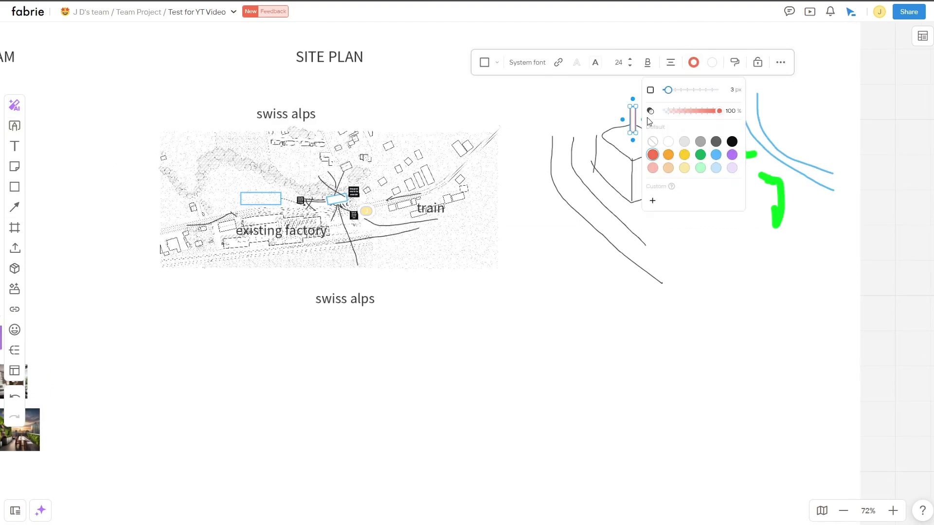
scroll(648, 121, "up", 5)
mouse_move(633, 185)
left_mouse_down()
mouse_move(590, 209)
mouse_move(665, 245)
left_mouse_up()
left_click(600, 179)
Add another thin red tower and a taller one beside it on the cube.
key("r")
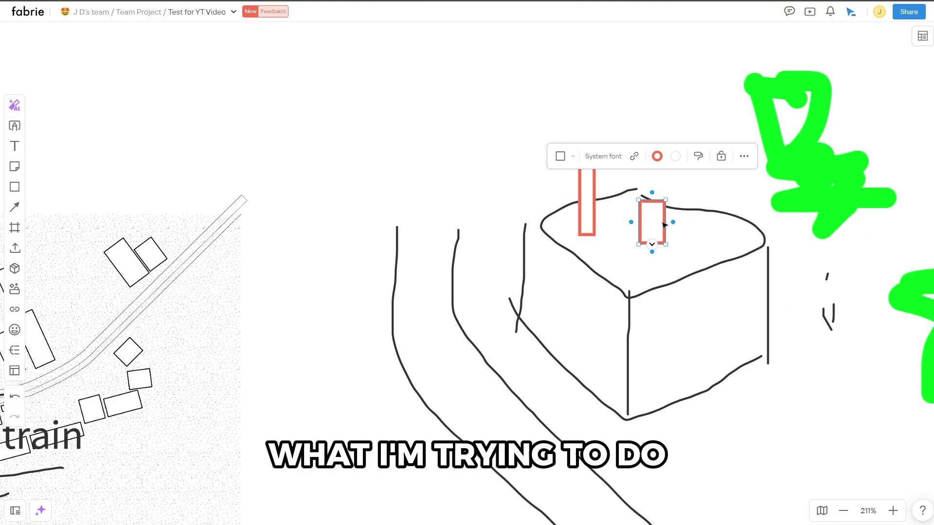
key("r")
left_click_drag(698, 213, 706, 249)
key("r")
mouse_move(631, 210)
left_mouse_down()
mouse_move(601, 171)
mouse_move(620, 139)
left_mouse_up()
left_click(685, 170)
Sketch the street line below the massing sketch.
scroll(685, 170, "down", 1)
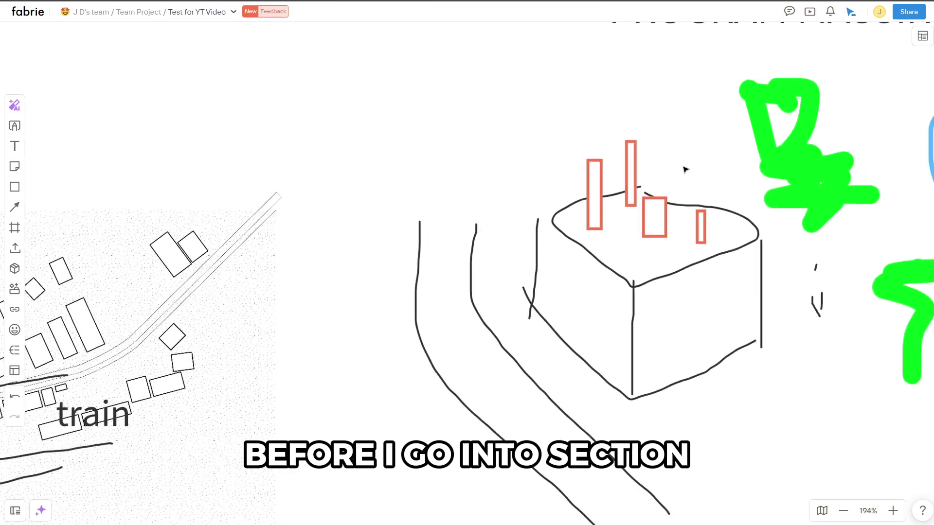
scroll(684, 169, "down", 4)
key("p")
left_click_drag(446, 285, 534, 288)
Draw a large red box for the train station and two small red boxes by the street.
key("r")
mouse_move(232, 260)
left_mouse_down()
mouse_move(285, 348)
mouse_move(297, 344)
left_mouse_up()
key("r")
left_click_drag(464, 255, 478, 282)
key("r")
left_click_drag(512, 255, 527, 282)
Add the labels 'train station' and 'street' above the boxes.
key("t")
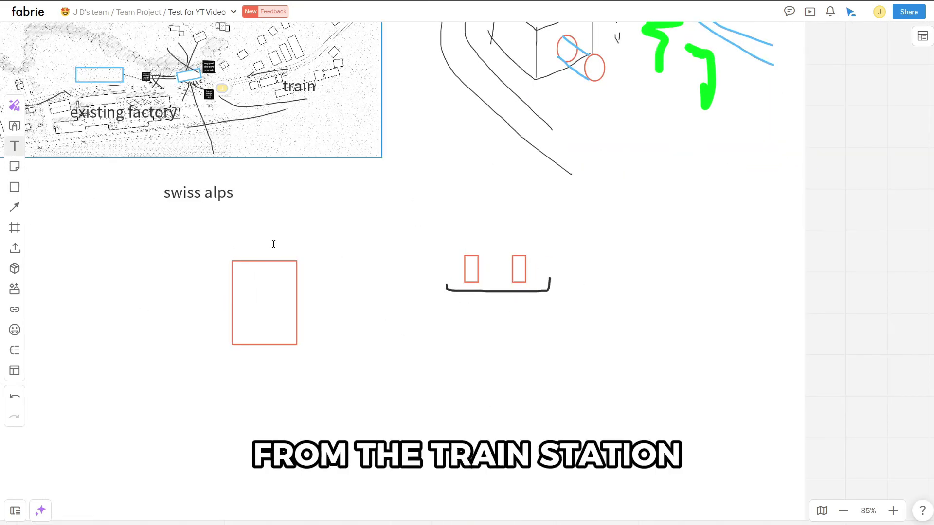
left_click(273, 245)
type("train station")
key("ctrl+a")
key("ctrl+c")
left_click(493, 226)
key("ctrl+v")
key("ctrl+a")
type("street")
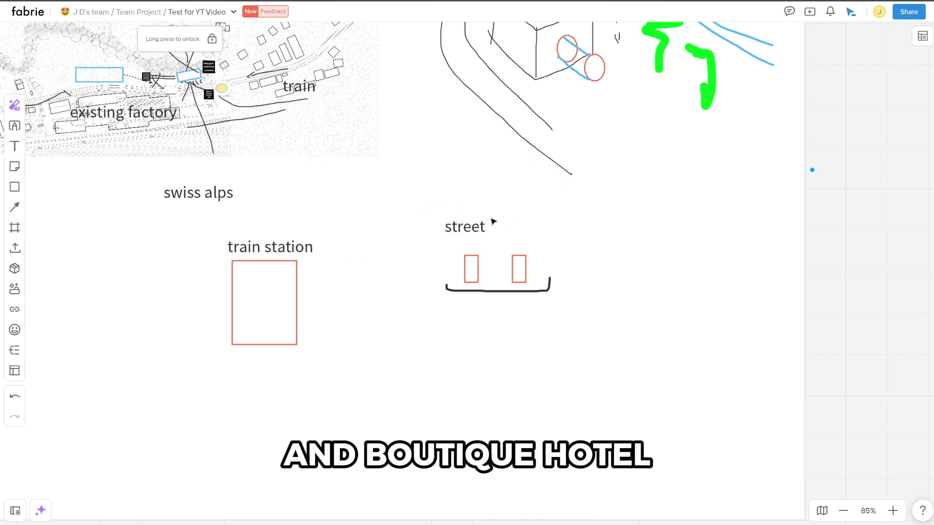
key("Escape")
Pen-draw the road lines running from the train station to the street.
key("p")
left_click_drag(406, 291, 321, 270)
left_click_drag(299, 294, 461, 325)
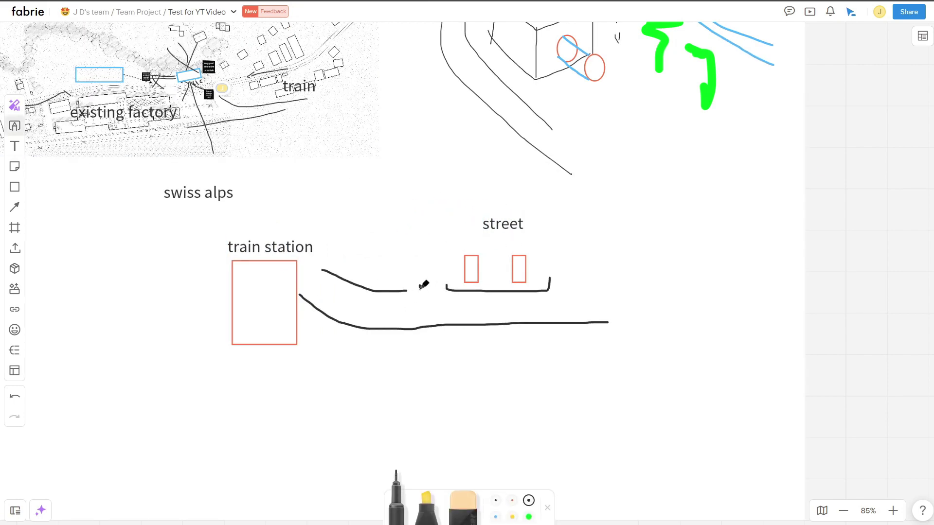
left_click_drag(419, 284, 431, 283)
Sketch the factory outline with raised blocks and a tall narrow chimney.
left_click_drag(605, 293, 640, 262)
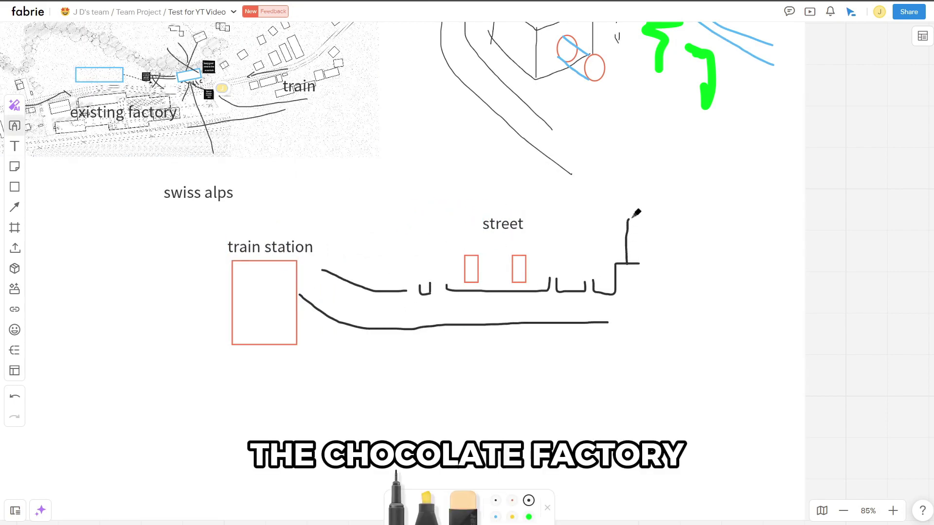
left_click_drag(632, 218, 673, 260)
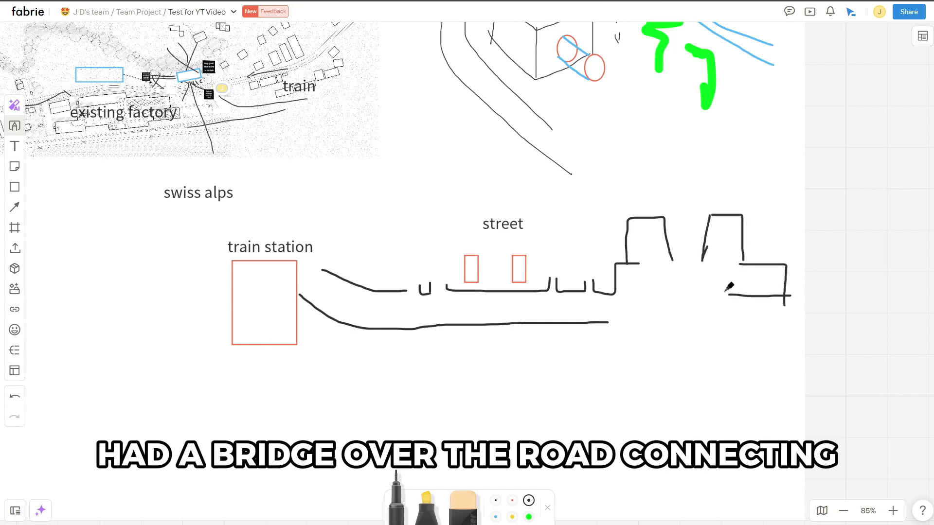
left_click_drag(727, 294, 709, 343)
left_click_drag(609, 323, 726, 323)
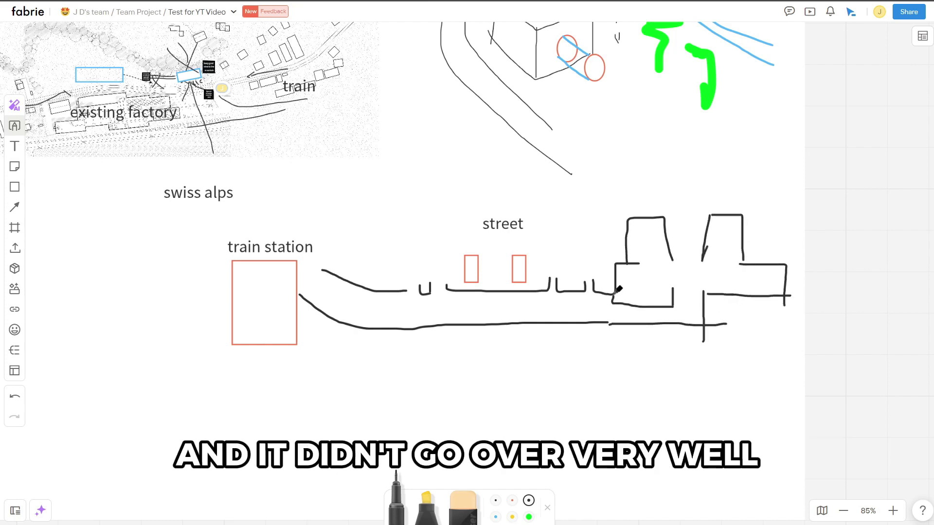
left_click_drag(675, 191, 702, 264)
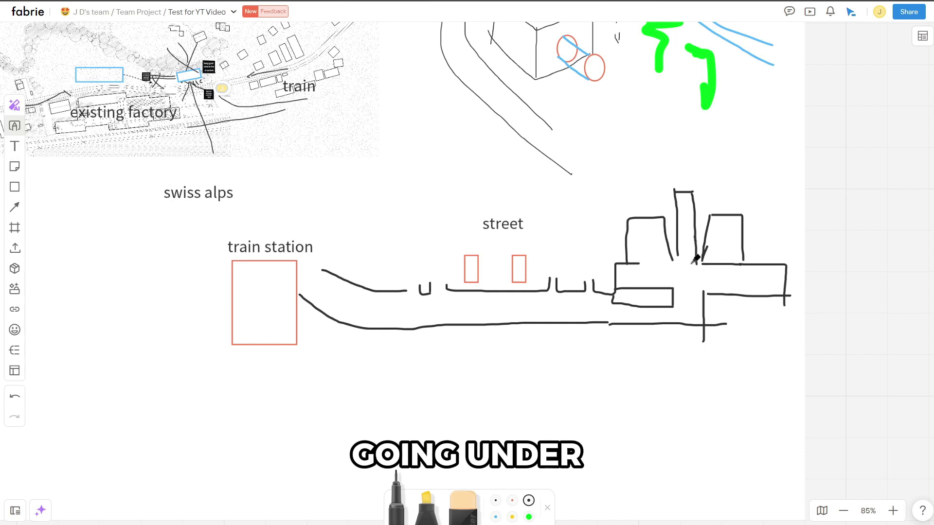
Add a pipe stroke at the factory's end and hatch the ground below.
scroll(746, 213, "down", 1)
left_click_drag(777, 300, 769, 292)
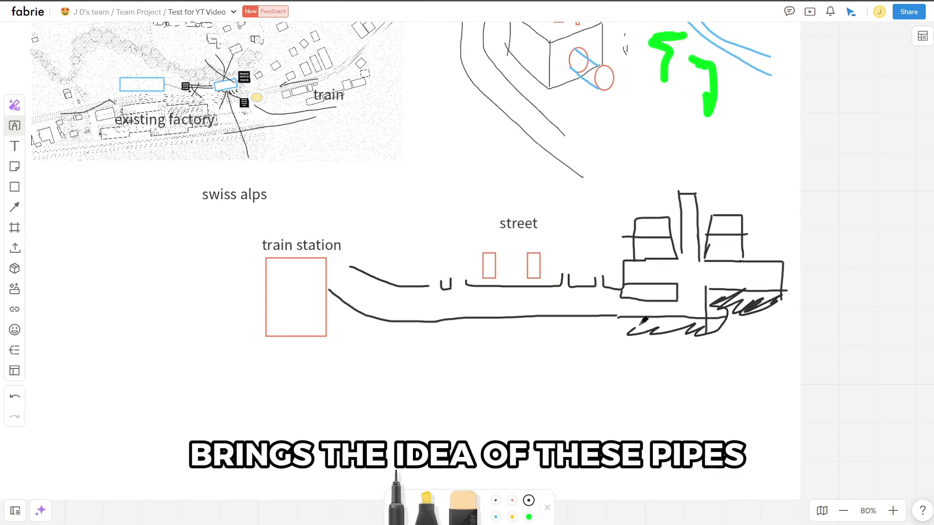
left_click_drag(642, 323, 350, 340)
left_click_drag(347, 307, 534, 328)
scroll(563, 285, "up", 5)
Position a section image inside the Construction Drawings frame.
left_click_drag(468, 335, 465, 360)
left_click(471, 316)
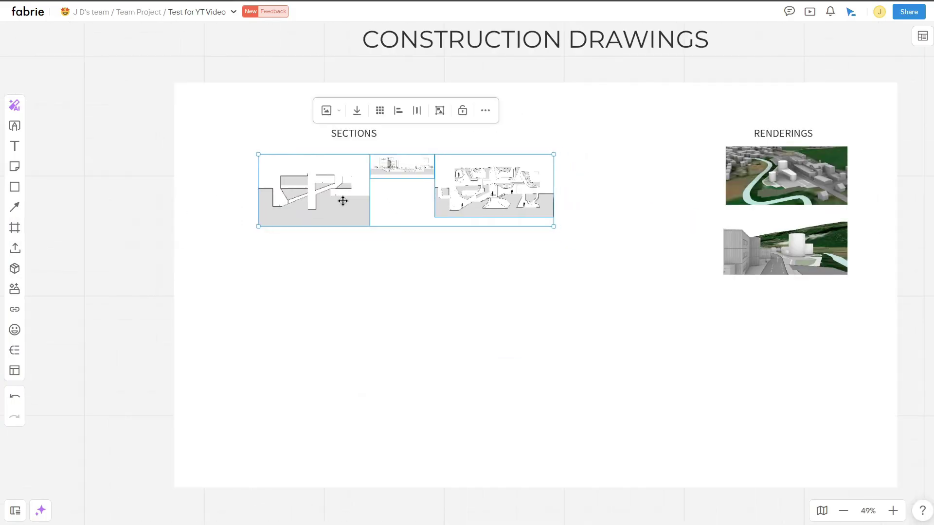
left_click_drag(342, 199, 418, 196)
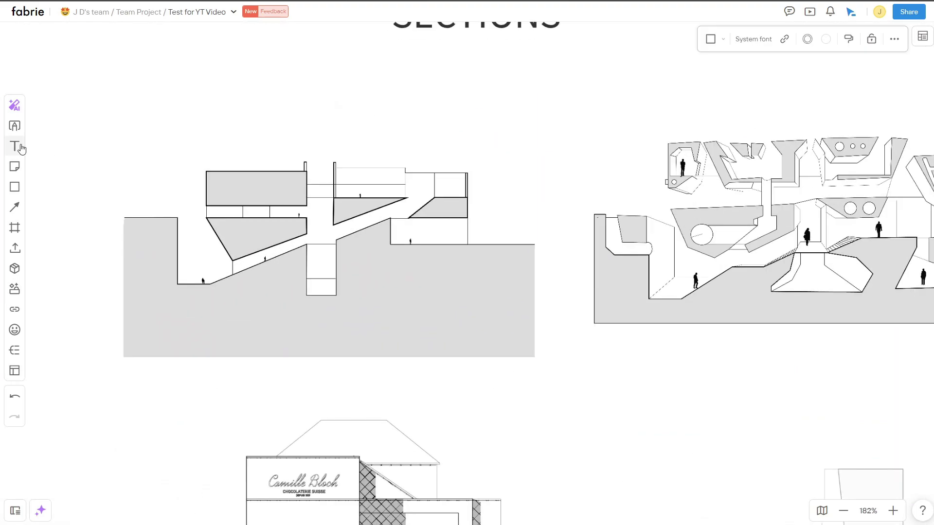
Mark up the left section with yellow highlighter strokes and an arrow toward the elevation.
left_click_drag(287, 154, 306, 168)
mouse_move(193, 233)
left_mouse_down()
mouse_move(270, 246)
mouse_move(394, 214)
left_mouse_up()
left_click_drag(209, 212, 321, 214)
left_click_drag(424, 132, 494, 231)
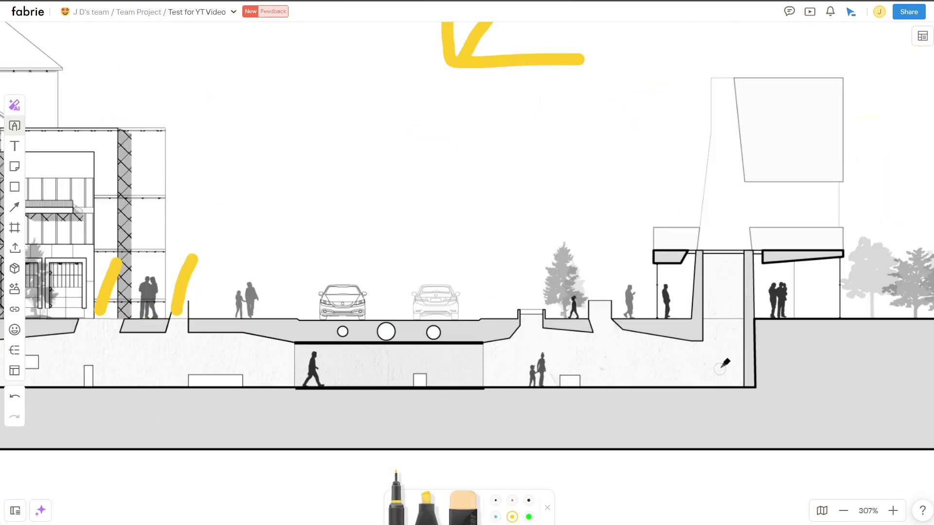
left_click_drag(680, 374, 725, 238)
scroll(655, 201, "down", 5)
Add a sticky note 'combine program into one building mass' with dashed connectors to the mass.
key("n")
left_click(605, 159)
scroll(605, 160, "up", 3)
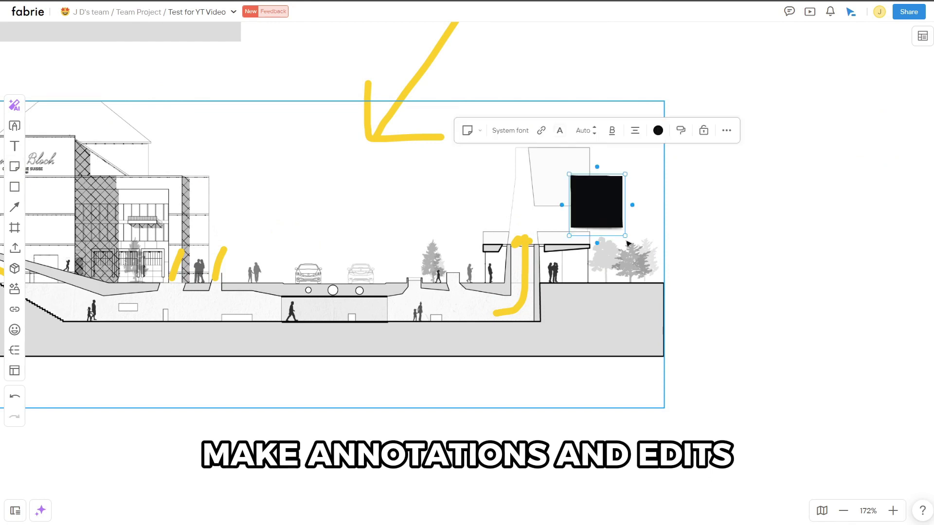
type("combine program into one building mass")
left_click_drag(597, 167, 559, 152)
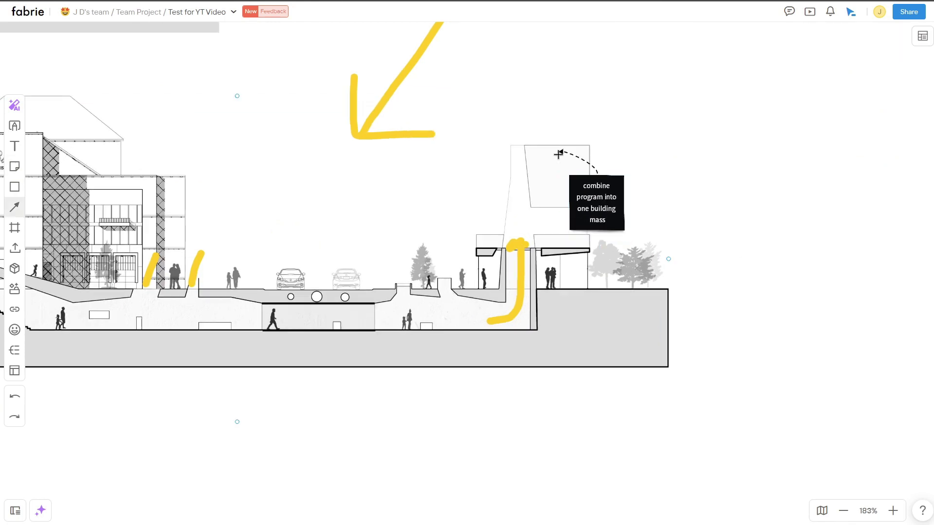
left_click_drag(562, 205, 534, 243)
Add a second sticky note on the elevation saying 'i like how this looks so far'.
scroll(734, 202, "down", 2)
left_click(513, 466)
type("i like how this looks so far")
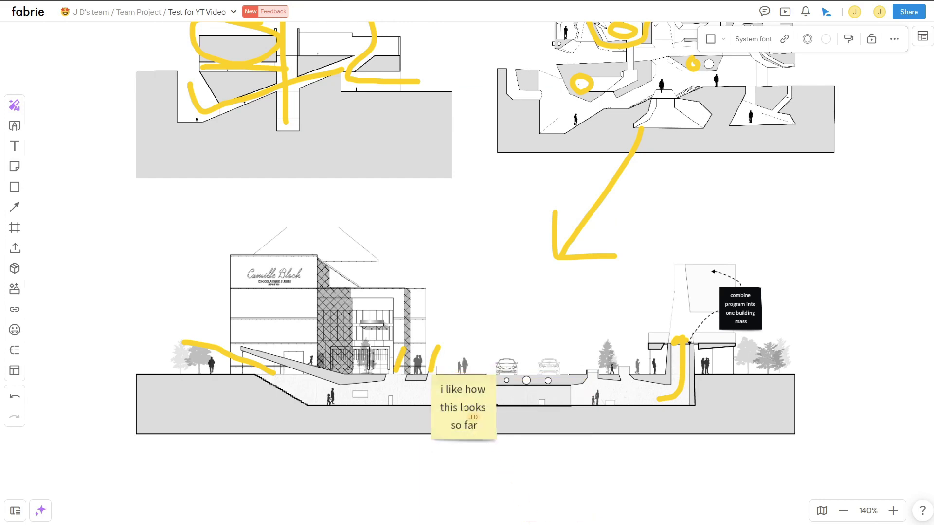
AI-render the bottom street-level rendering in the Architectural design style.
key("Escape")
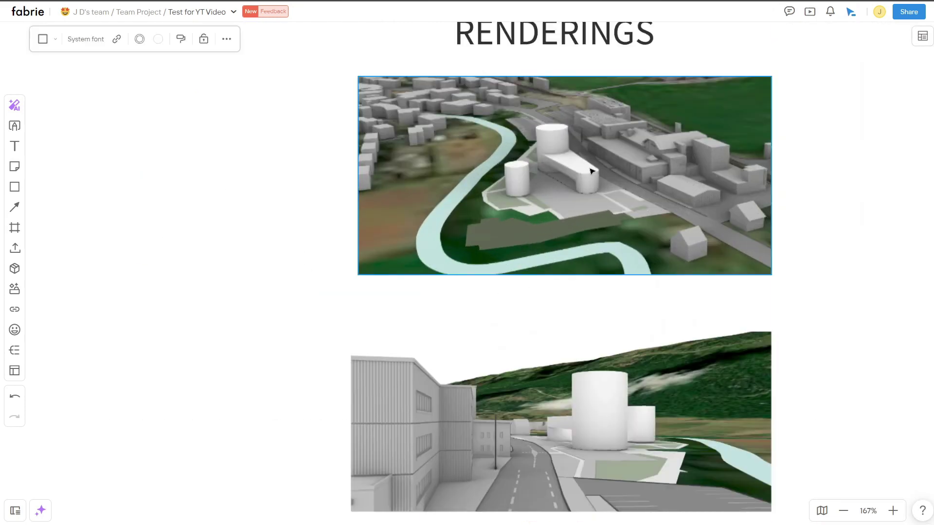
left_click(636, 380)
scroll(635, 380, "down", 3)
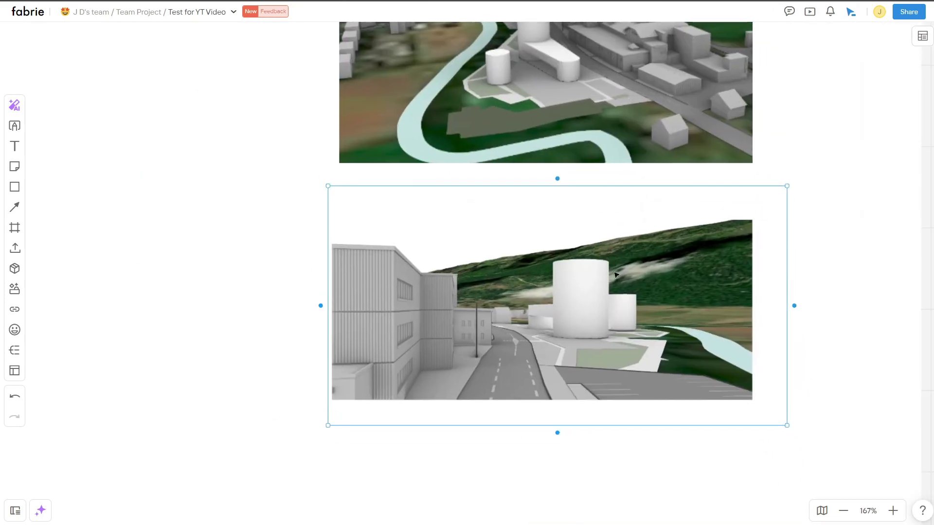
left_click(635, 142)
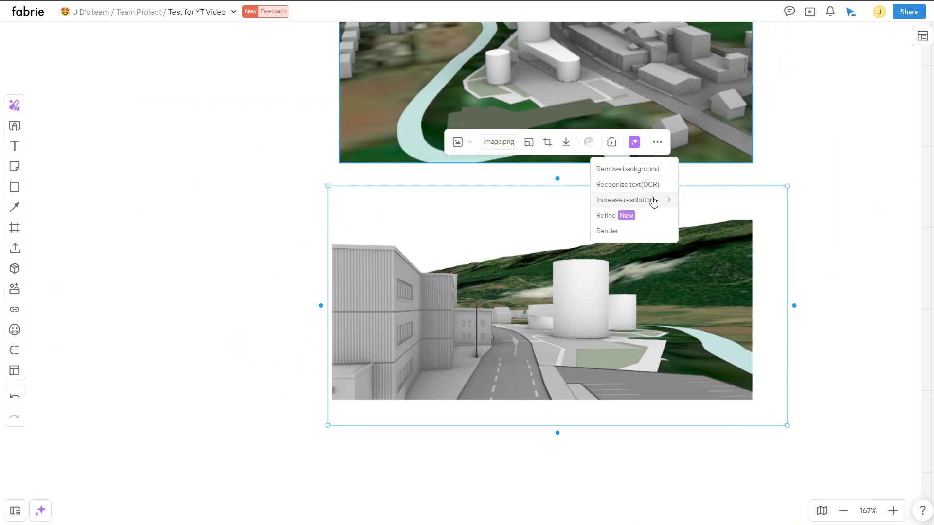
left_click(652, 231)
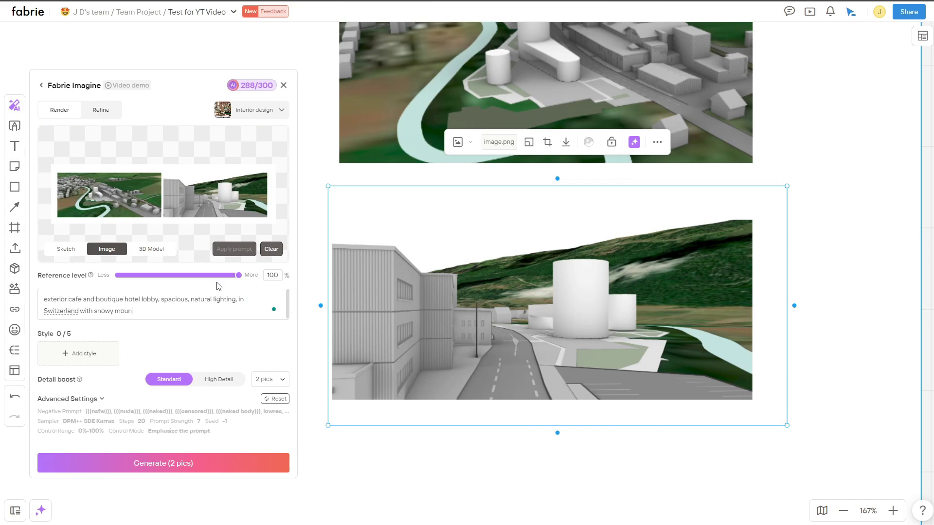
left_click(248, 109)
left_click(162, 263)
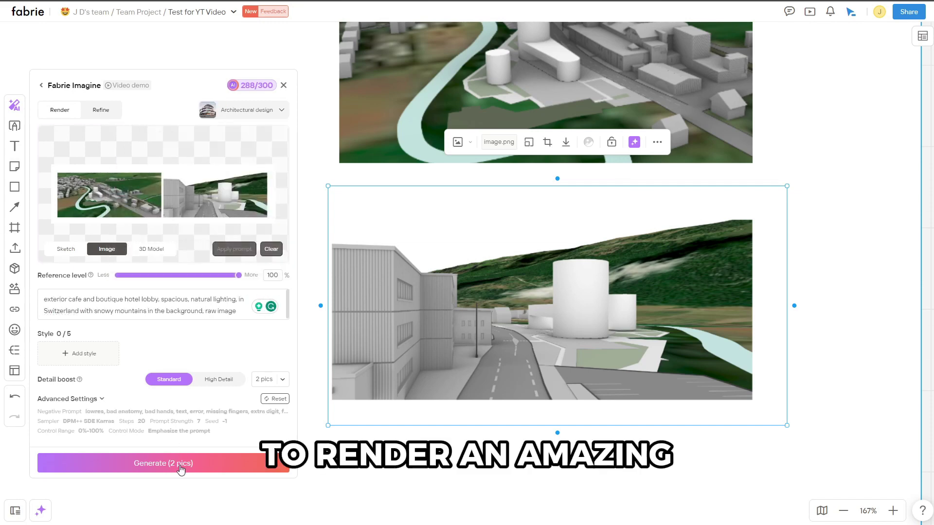
left_click(194, 464)
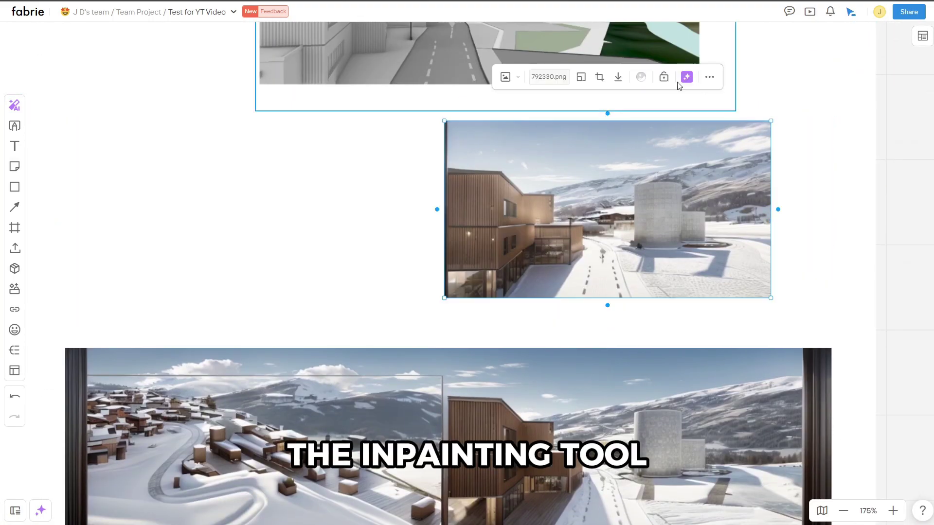
Mask the concrete tower in Refine and prompt 'contemporary boutique hotel with…'.
left_click(686, 76)
scroll(166, 220, "up", 5)
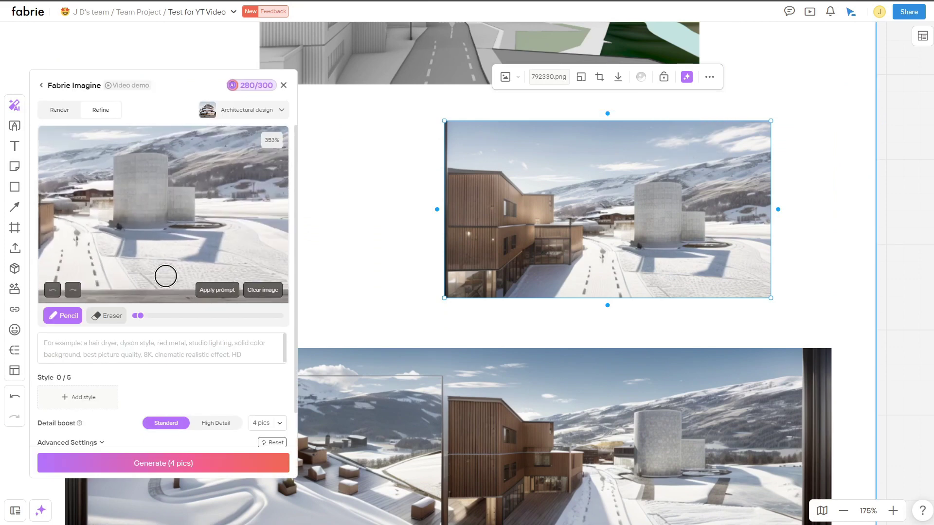
left_click_drag(119, 190, 110, 228)
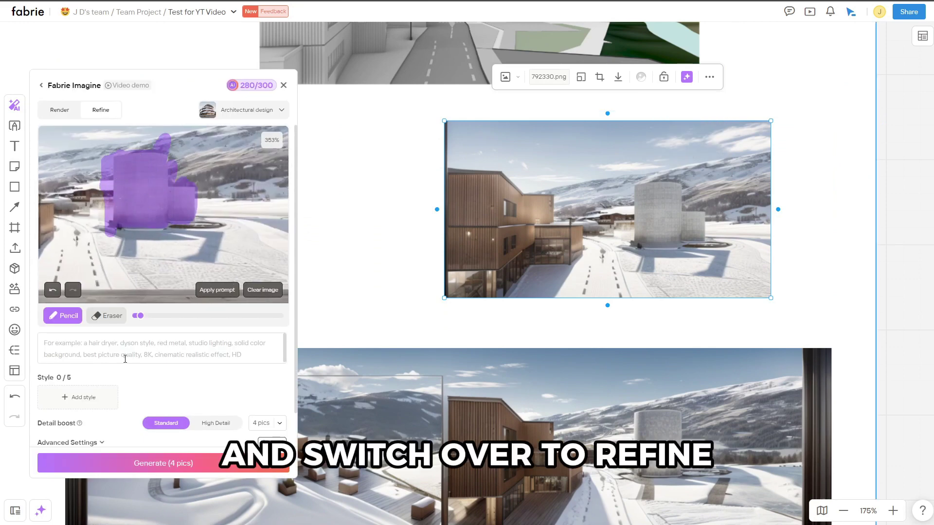
left_click(125, 356)
type("contempora")
type("ry boutguie")
key("BackSpace")
key("BackSpace")
key("BackSpace")
key("BackSpace")
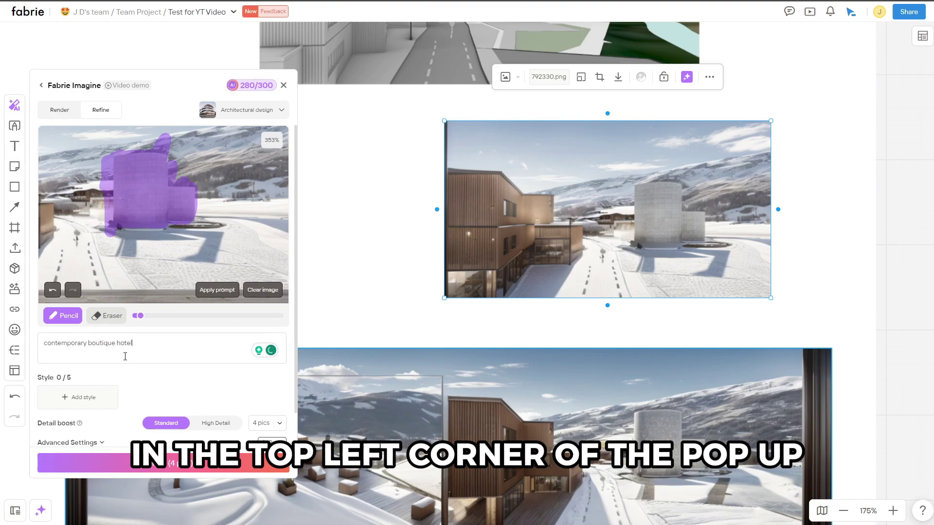
type("ique hotel with swiss architec")
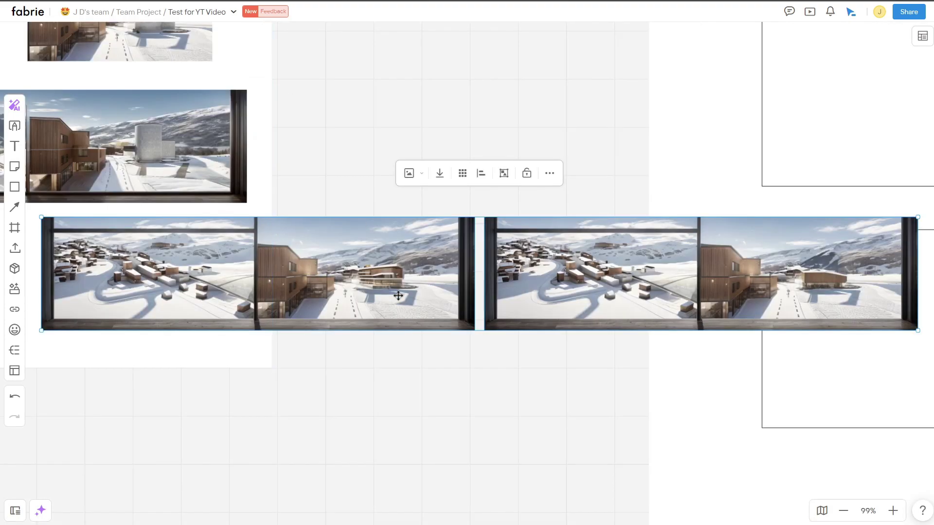
left_click_drag(432, 283, 223, 273)
scroll(618, 244, "up", 10)
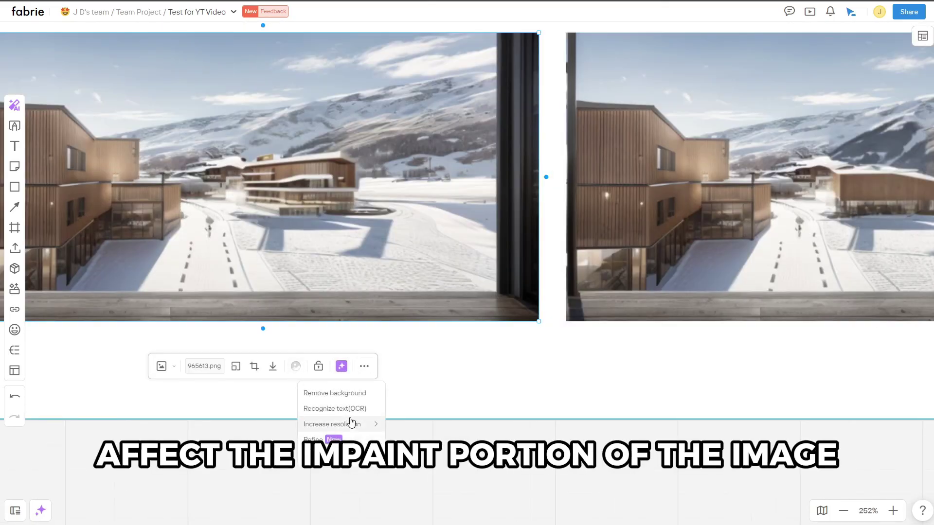
Upscale the refined render and save the two-people cut-out image to Fabrie.
left_click(416, 428)
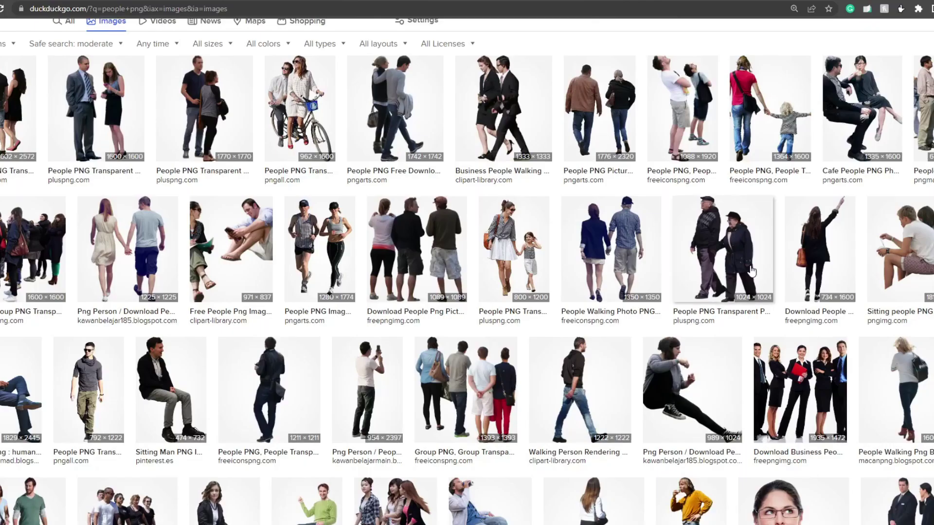
left_click(204, 107)
right_click(335, 301)
mouse_move(389, 493)
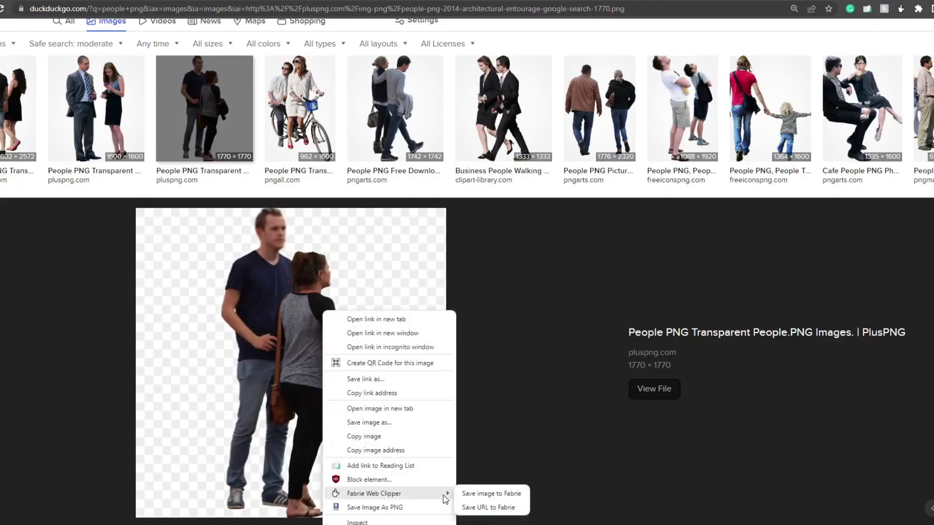
left_click(497, 498)
Search for 'couch' and save the beige couch image to Fabrie.
scroll(467, 263, "up", 1)
left_click(214, 41)
type("couch")
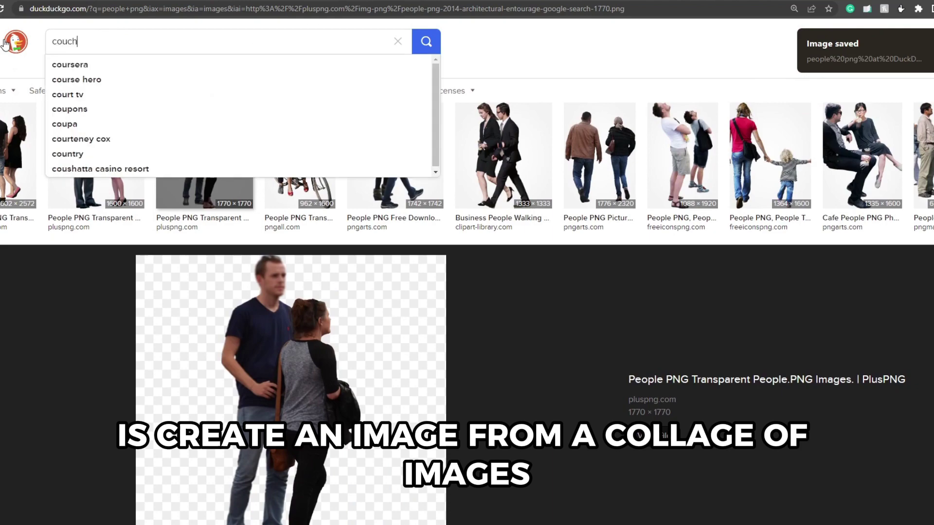
key("Return")
right_click(441, 350)
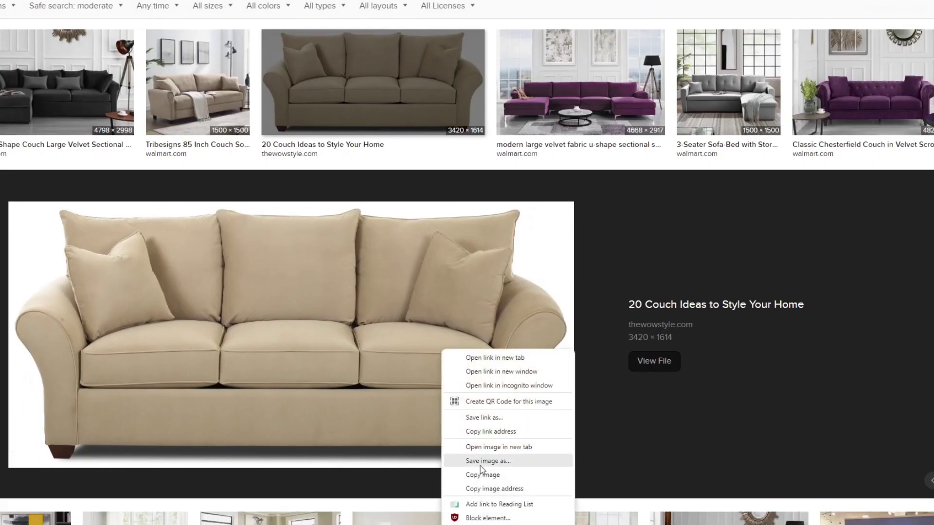
left_click(488, 518)
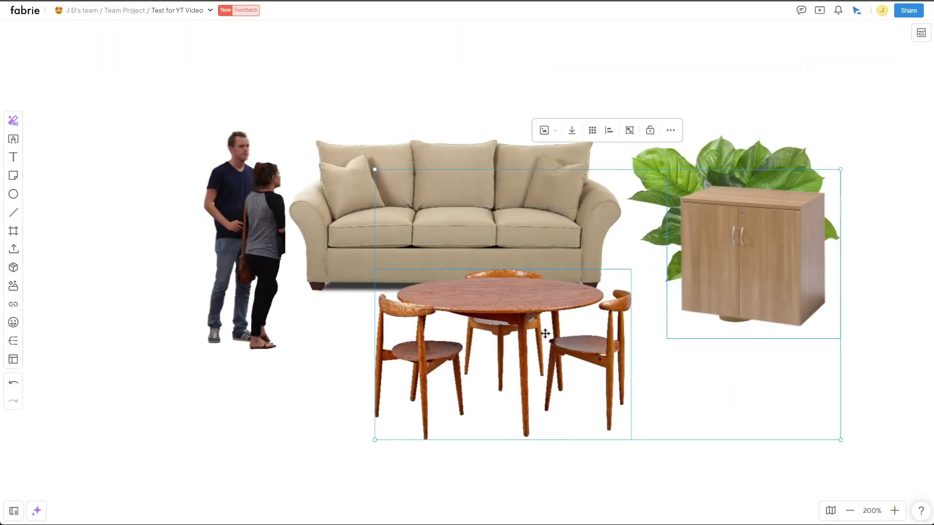
Arrange the furniture pieces in the collage and try removing the plant image's background.
left_click_drag(751, 260, 705, 261)
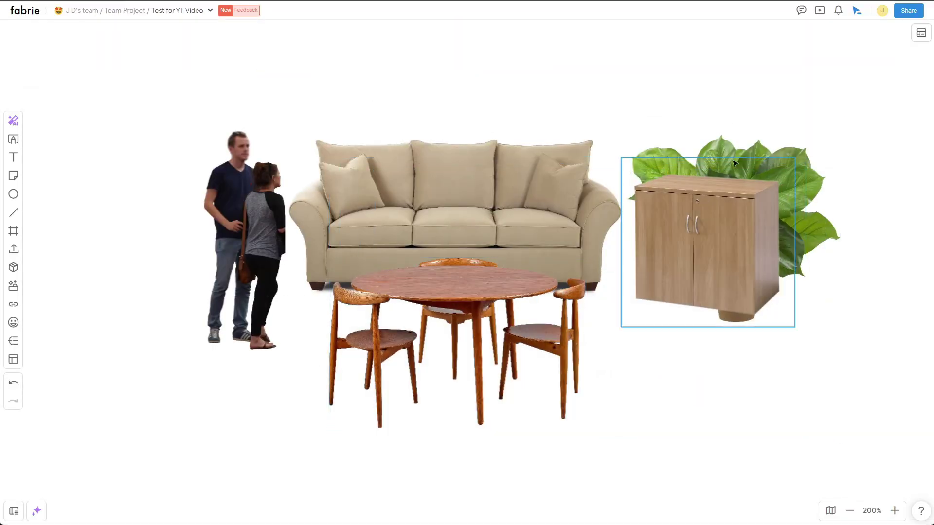
left_click_drag(738, 212, 715, 98)
scroll(716, 98, "up", 2)
key("ctrl+z")
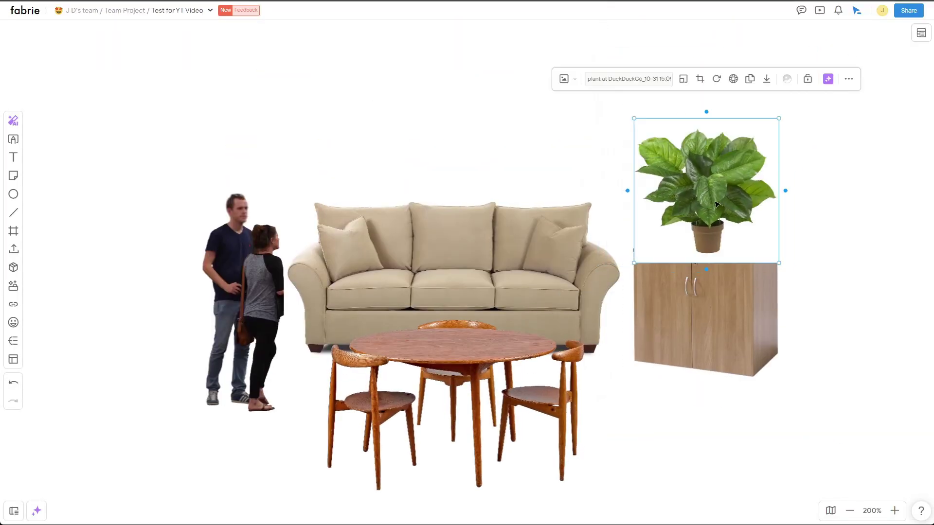
left_click(827, 103)
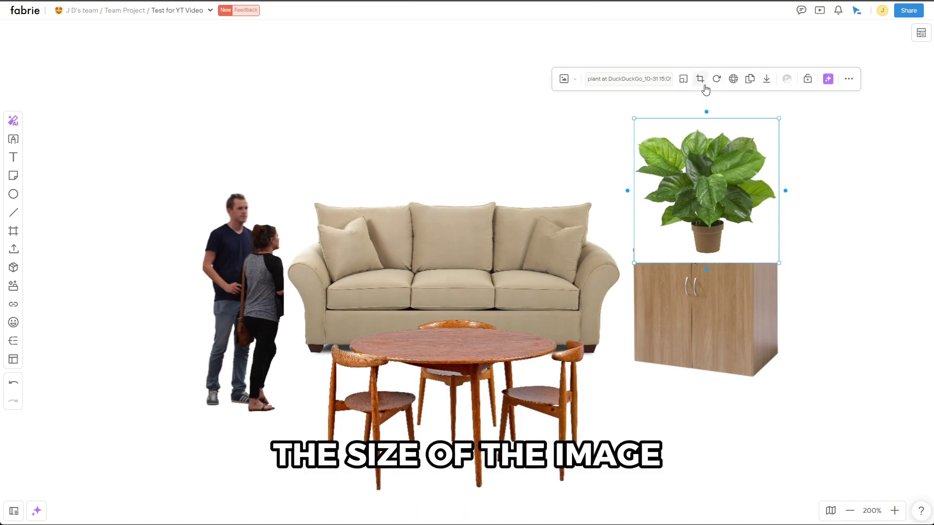
left_click(683, 80)
scroll(690, 177, "down", 5)
scroll(724, 219, "down", 5)
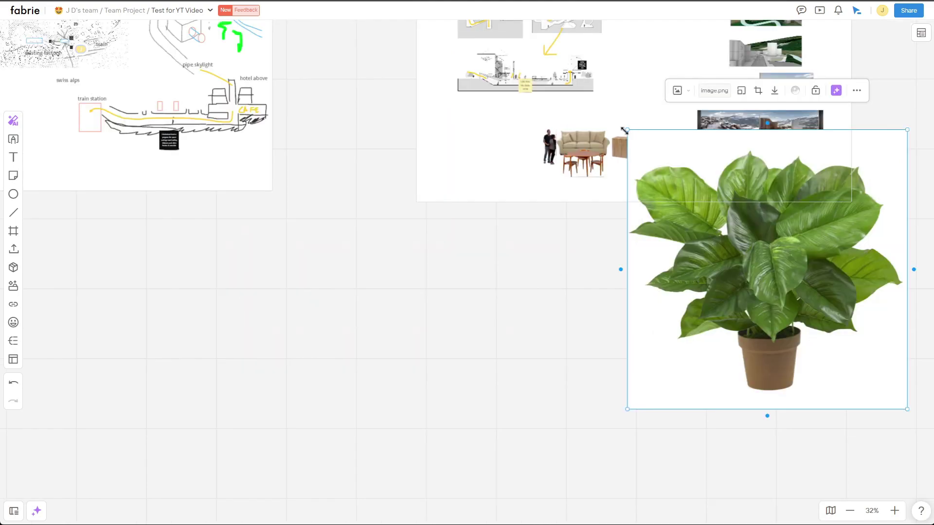
Cut the plant from its background and scale it to sit on the cabinet.
left_click_drag(622, 130, 730, 240)
left_click_drag(806, 312, 744, 282)
left_click(811, 177)
left_click(814, 202)
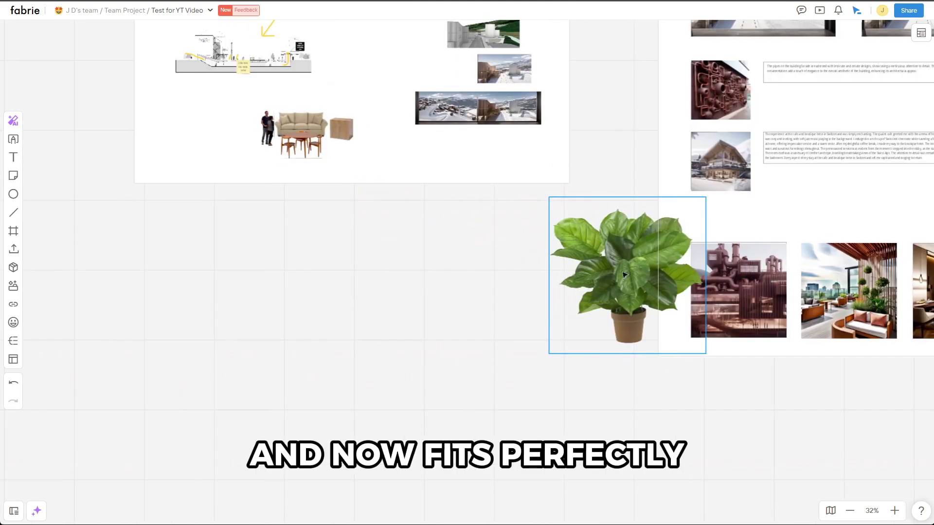
left_click_drag(626, 276, 371, 114)
left_click_drag(448, 192, 388, 146)
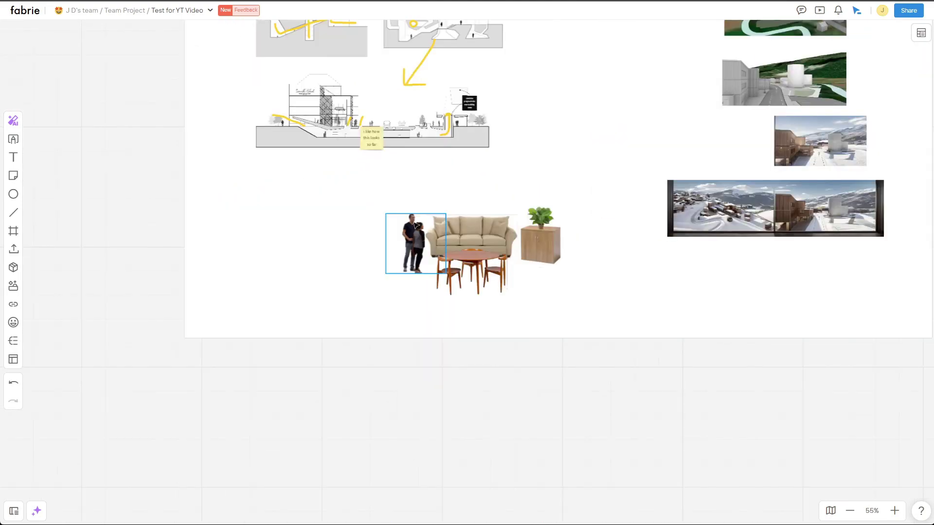
Combine the couch, table set, plant and cabinet into one collage image for rendering.
scroll(486, 243, "up", 5)
left_click(560, 292, "shift")
left_click(560, 292, "shift")
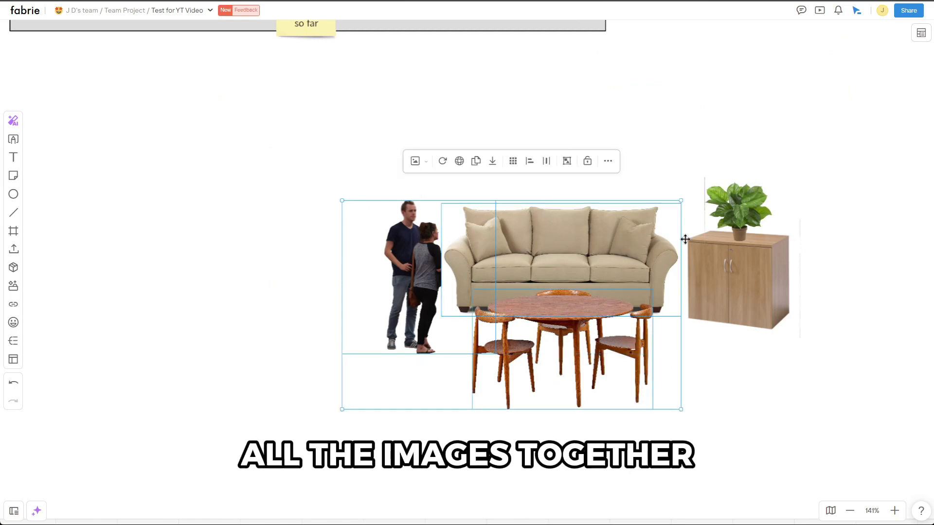
left_click(734, 214, "shift")
left_click(722, 267, "shift")
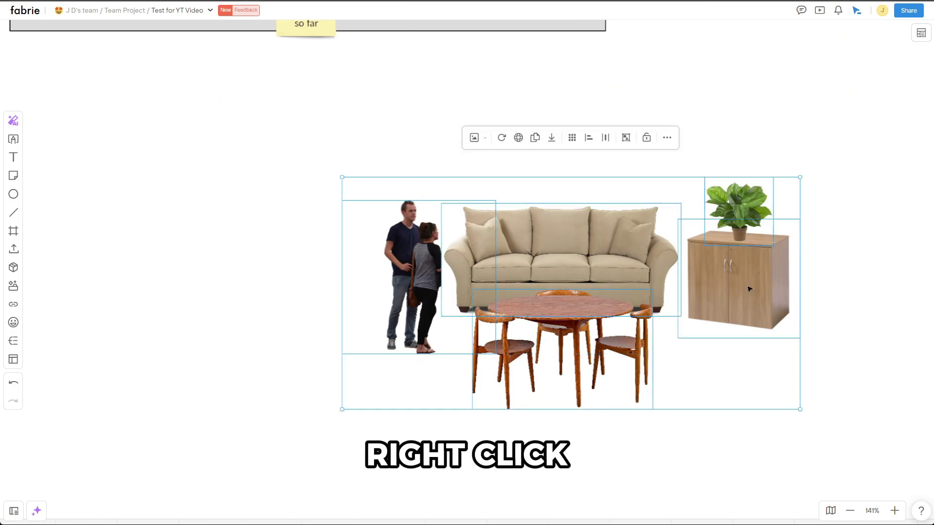
left_click(667, 139)
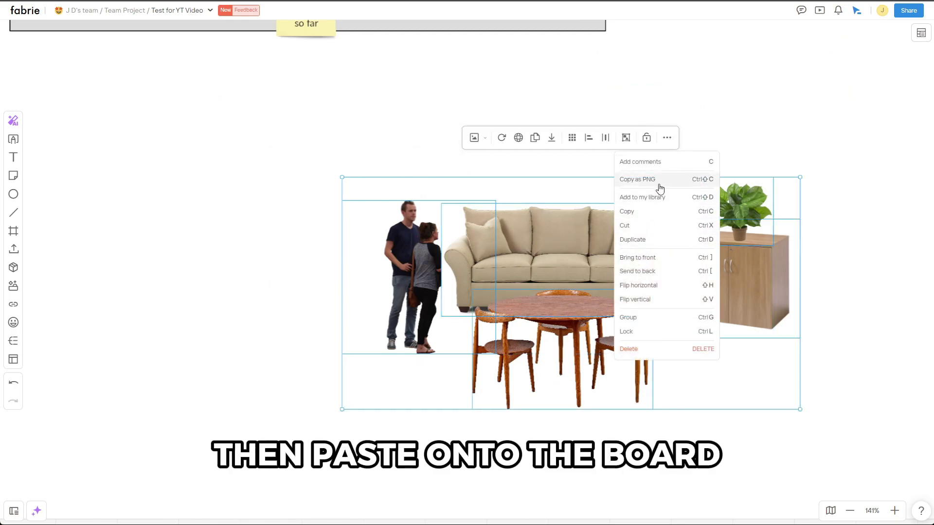
left_click(660, 189)
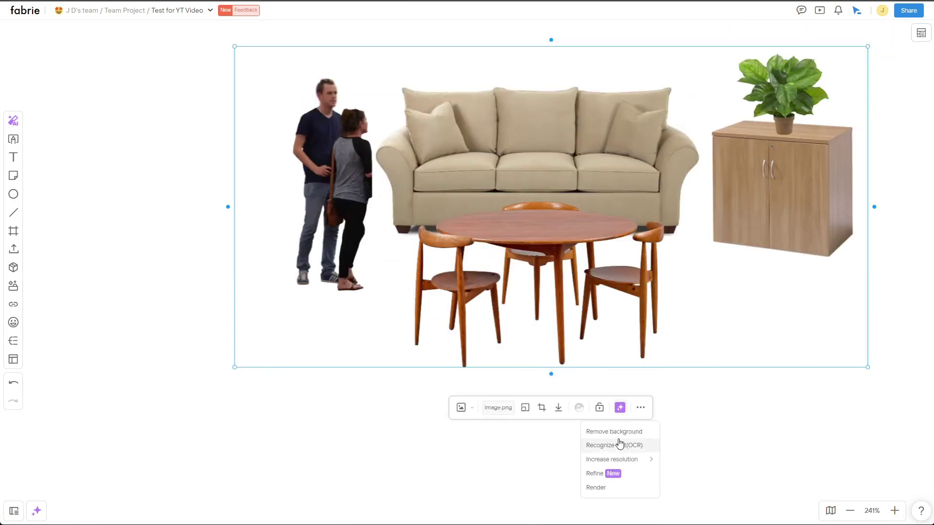
left_click(617, 487)
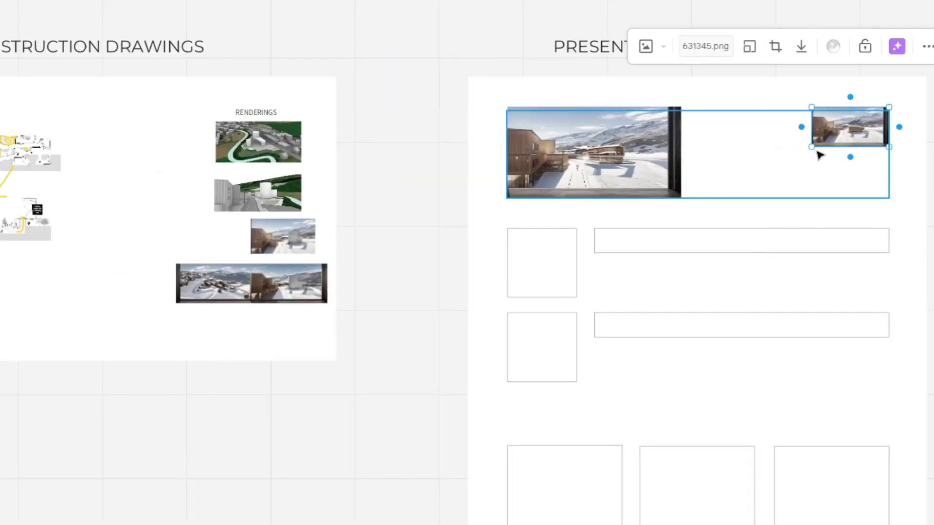
Fit the renderings into the top boxes and select the chalet and pipes images.
left_click_drag(821, 155, 713, 196)
left_click(171, 228)
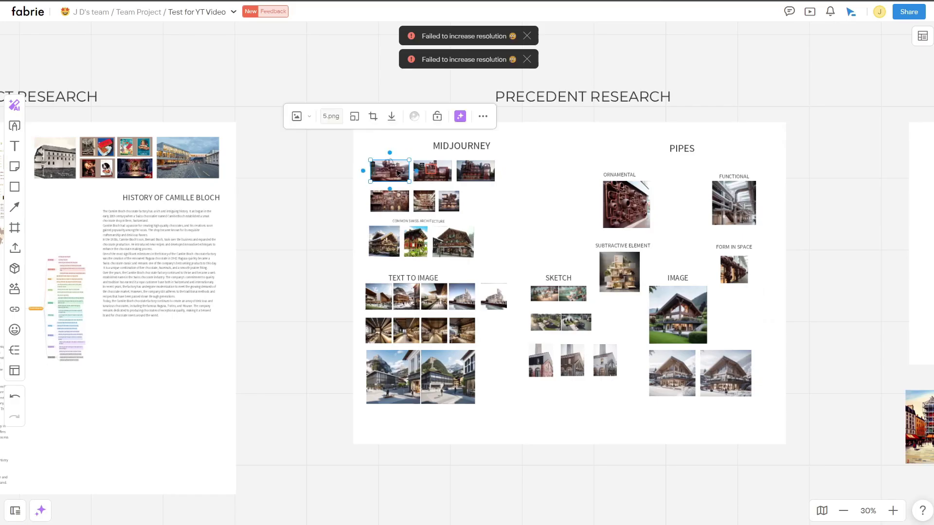
left_click(689, 382, "shift")
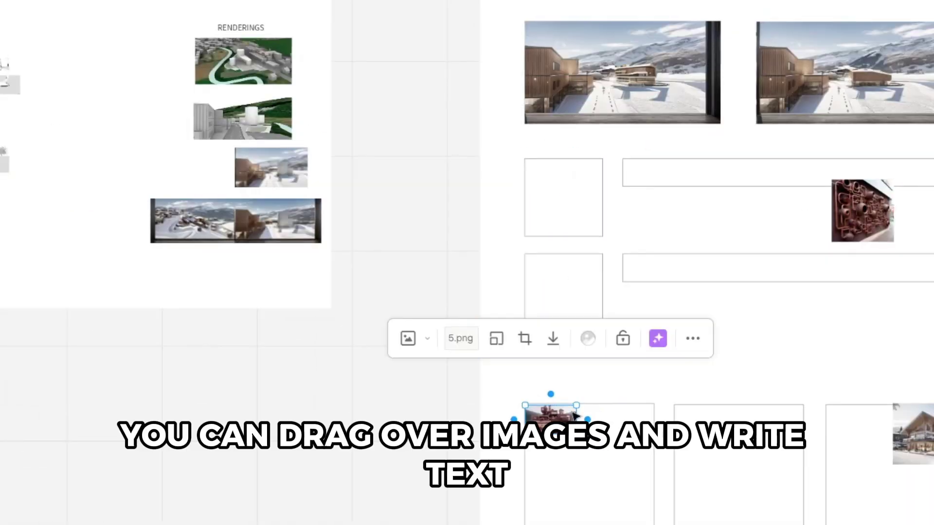
left_click(571, 191)
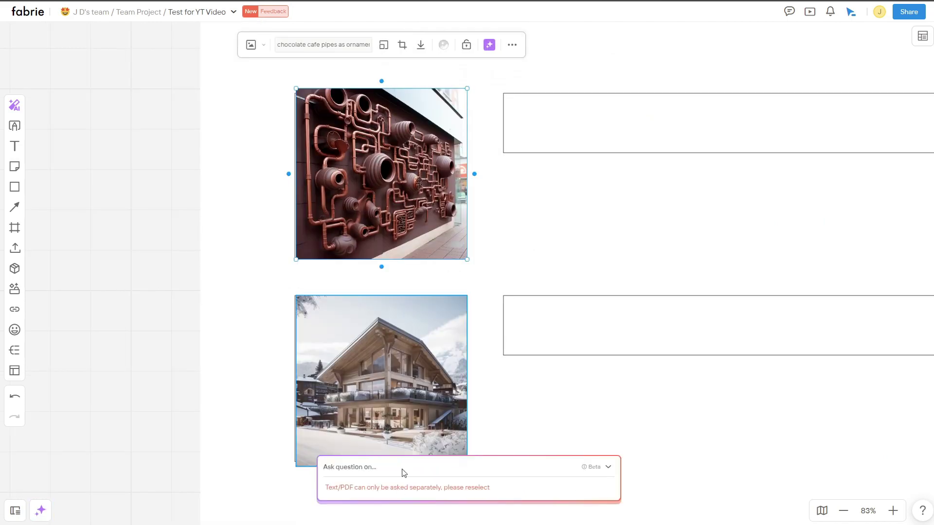
Generate an AI paragraph on the ornamentation of pipes on the building facade.
left_click(523, 494)
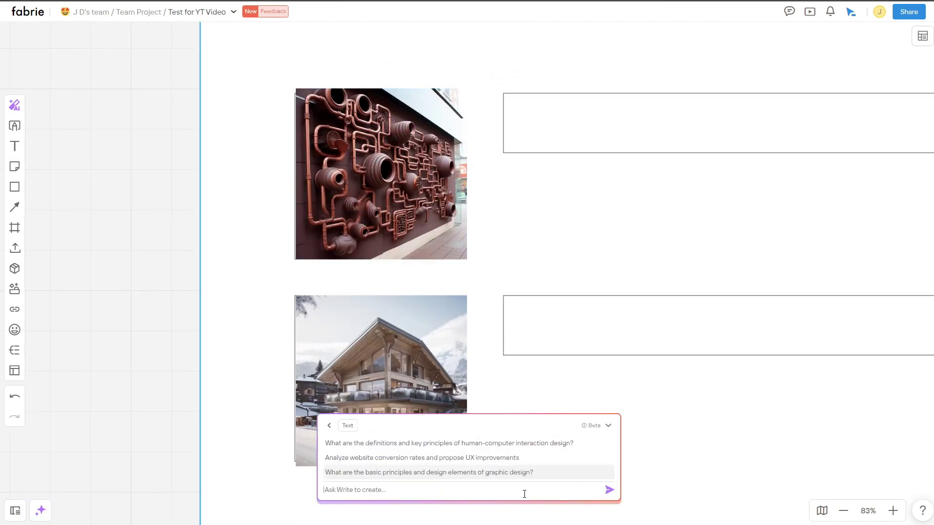
type("write about the ornamentation of pipes on the building facade")
key("Return")
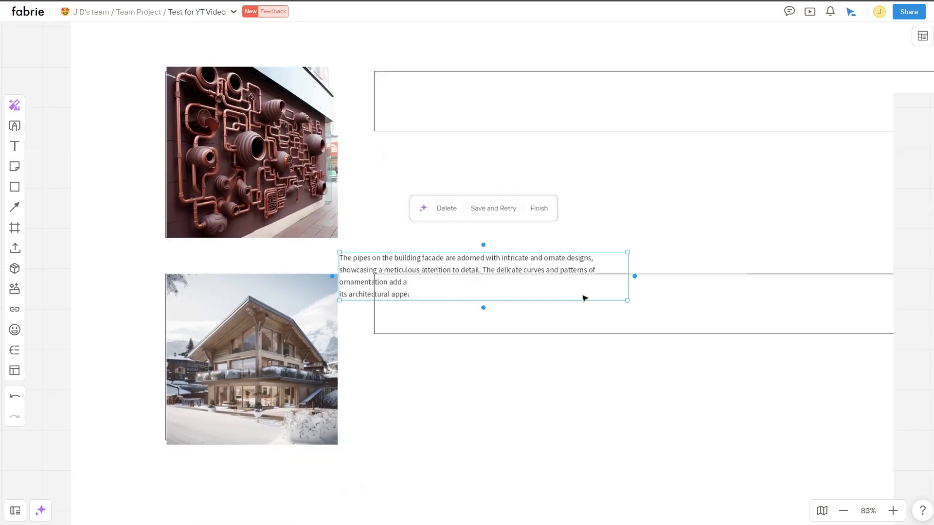
left_click_drag(583, 296, 593, 174)
scroll(594, 173, "up", 5)
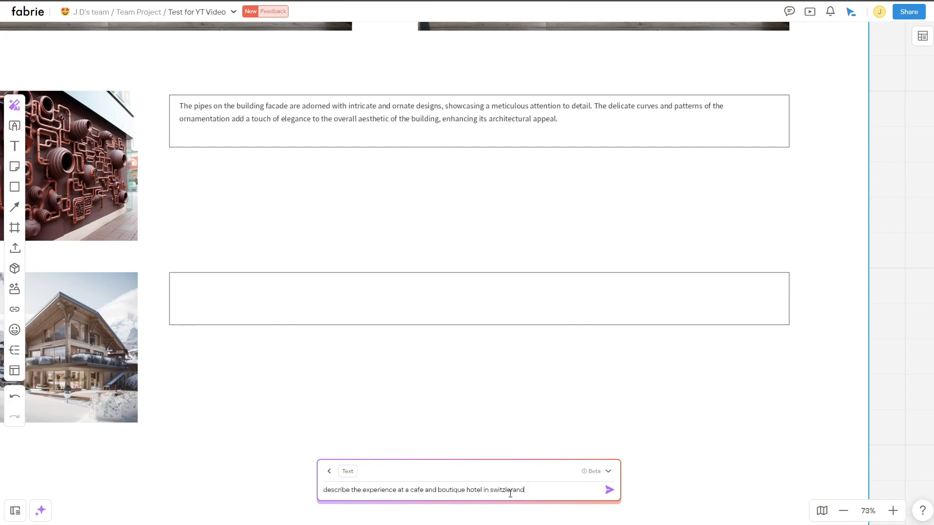
Generate an AI paragraph about the Swiss cafe and hotel.
type("aragraph")
key("Return")
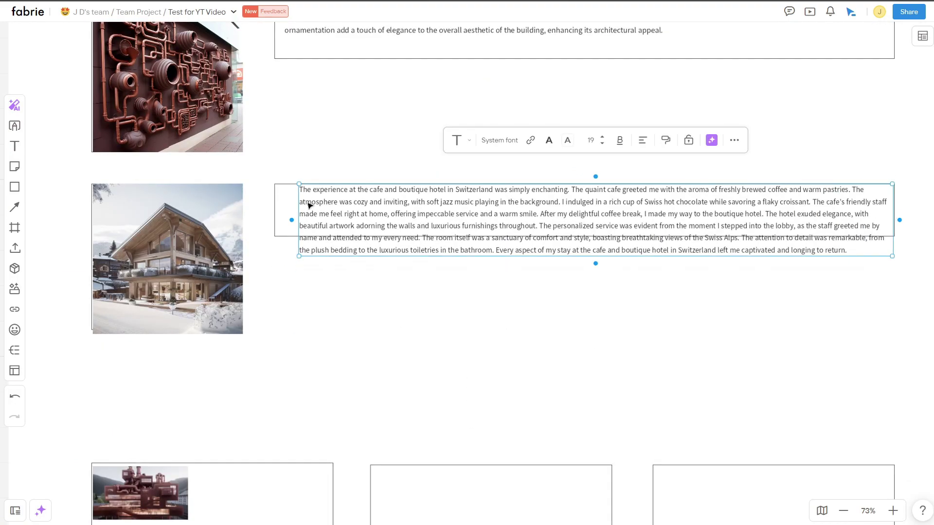
left_click(274, 195)
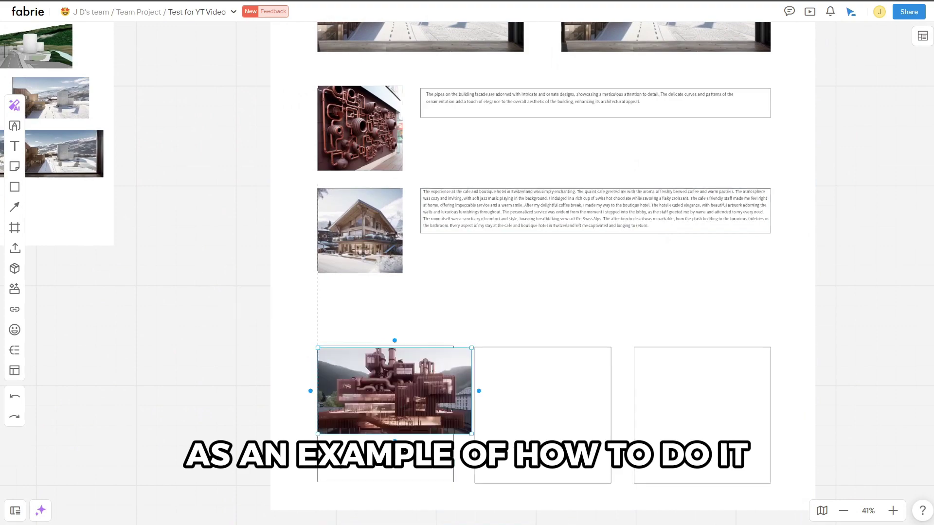
Fit the factory, terrace and bedroom images into the three bottom boxes.
left_click_drag(412, 427, 385, 415)
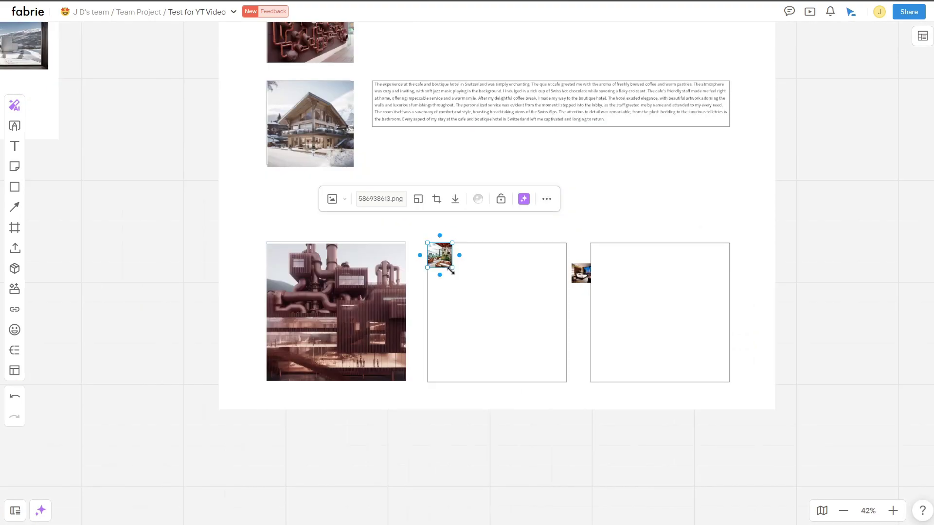
left_click_drag(452, 271, 594, 375)
left_click_drag(581, 272, 767, 386)
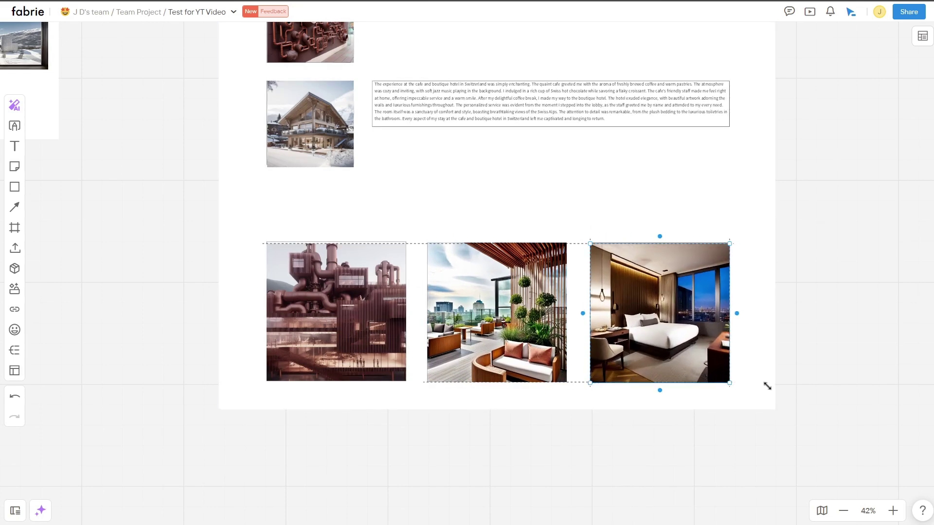
left_click(15, 511)
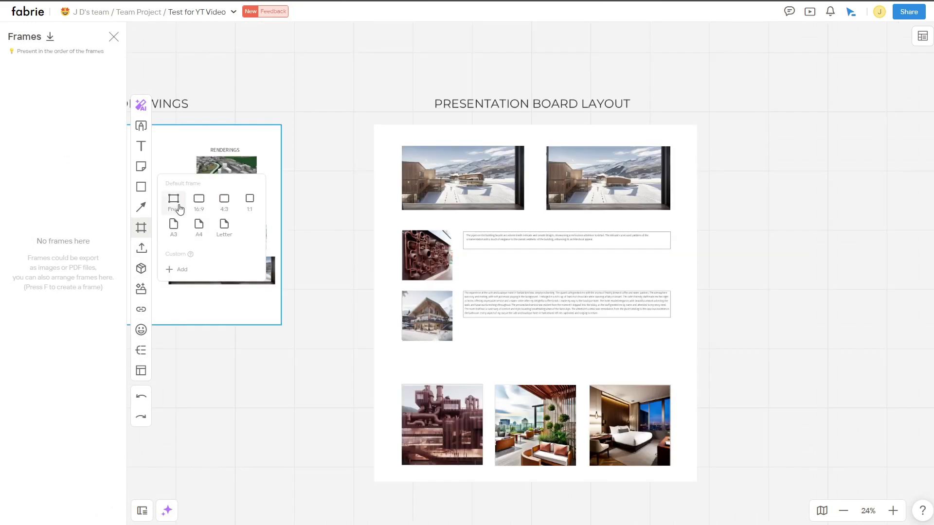
Draw frames around the presentation layout board and the Construction Drawings board, then select Frame 1.
left_click(177, 208)
left_click_drag(374, 124, 698, 481)
left_click(71, 127)
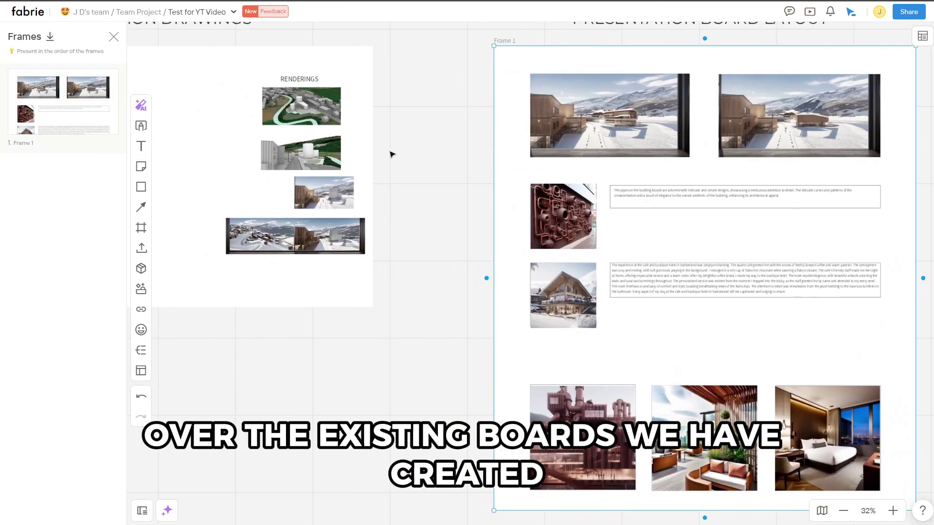
left_click(369, 144)
scroll(291, 172, "left", 5)
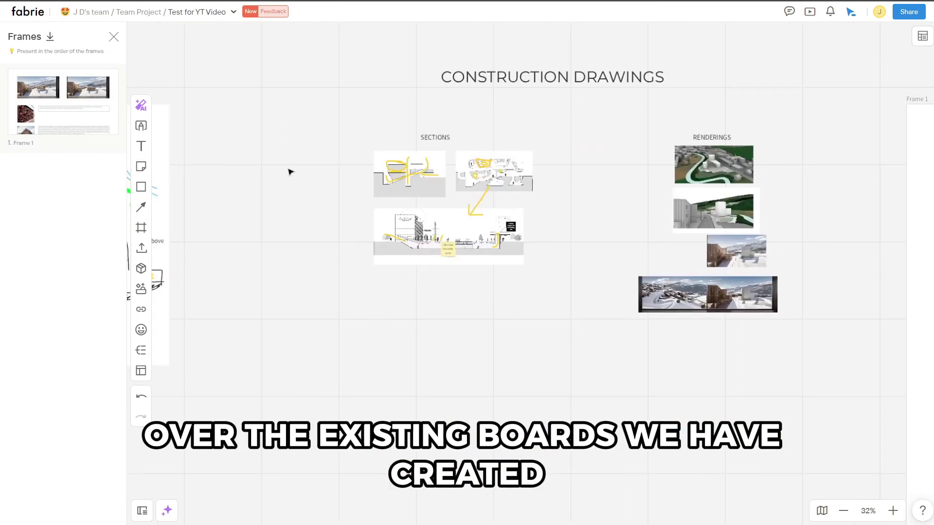
left_click(148, 232)
left_click_drag(329, 102, 809, 377)
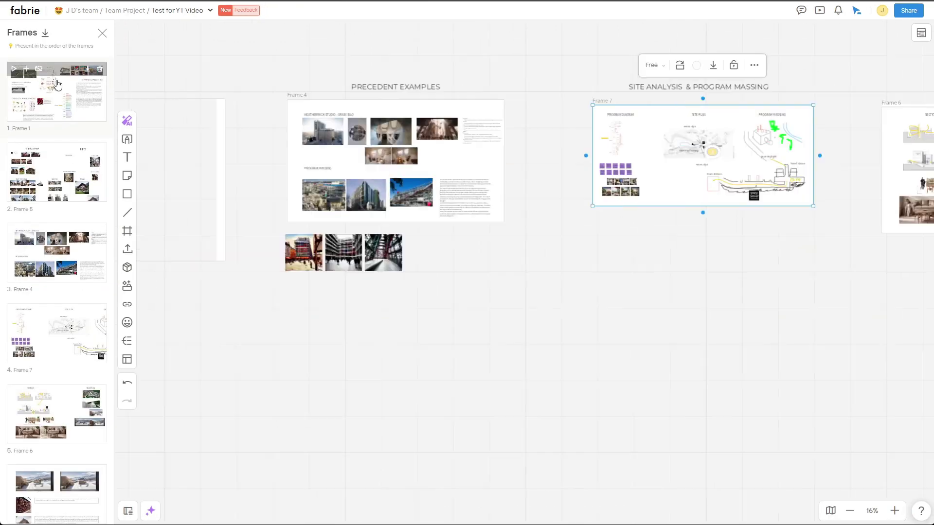
left_click(56, 84)
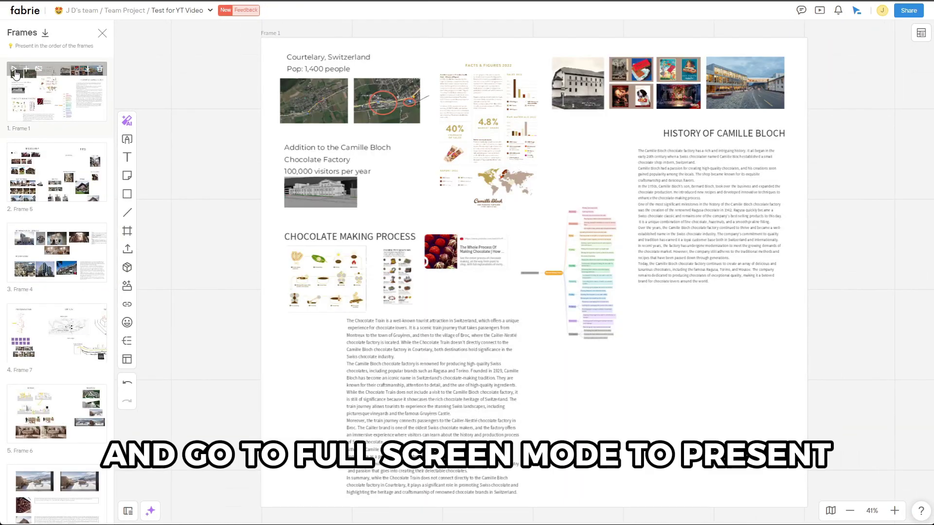
Present the frames, advancing slide by slide to the final 6/6 presentation layout slide.
left_click(15, 73)
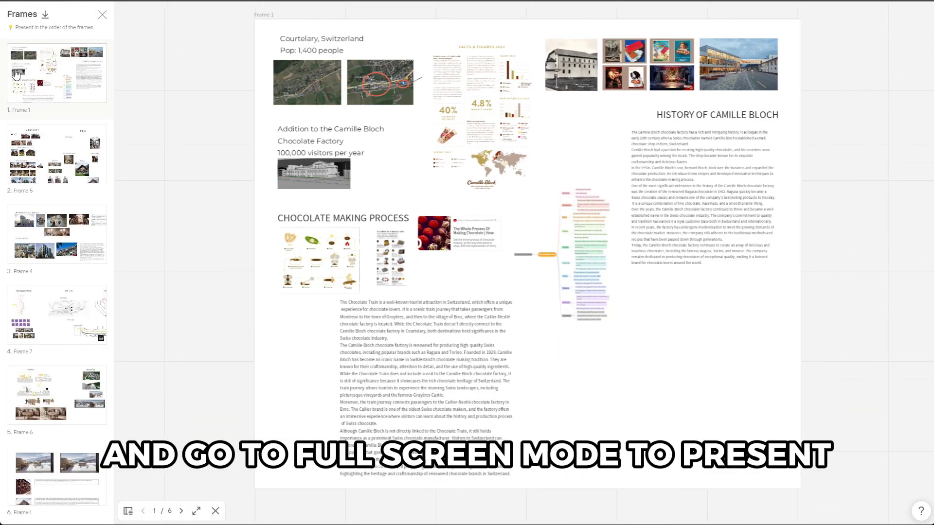
left_click(183, 515)
left_click(184, 516)
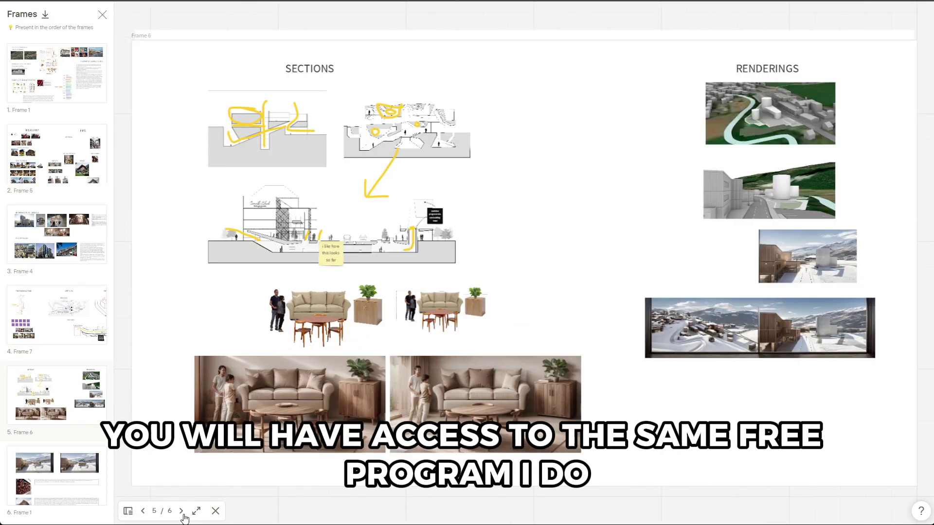
left_click(181, 513)
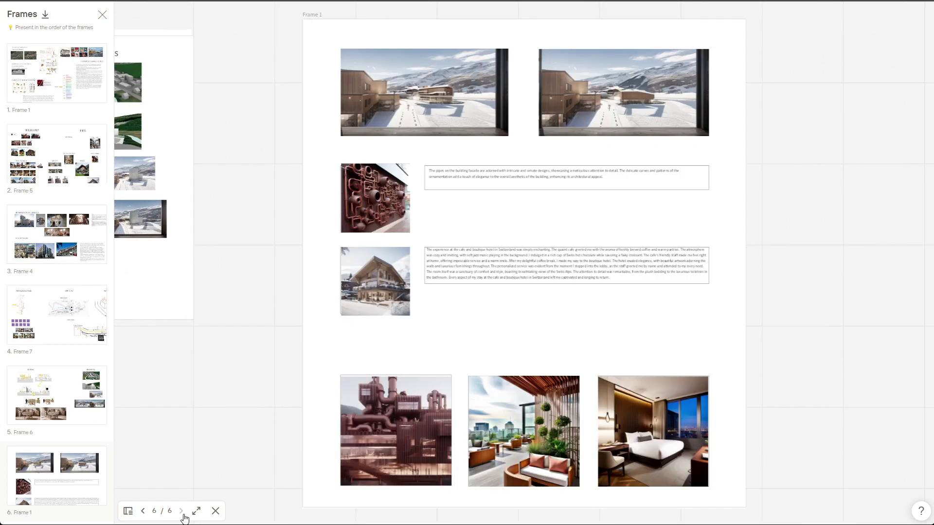
scroll(577, 159, "down", 5)
scroll(527, 168, "left", 5)
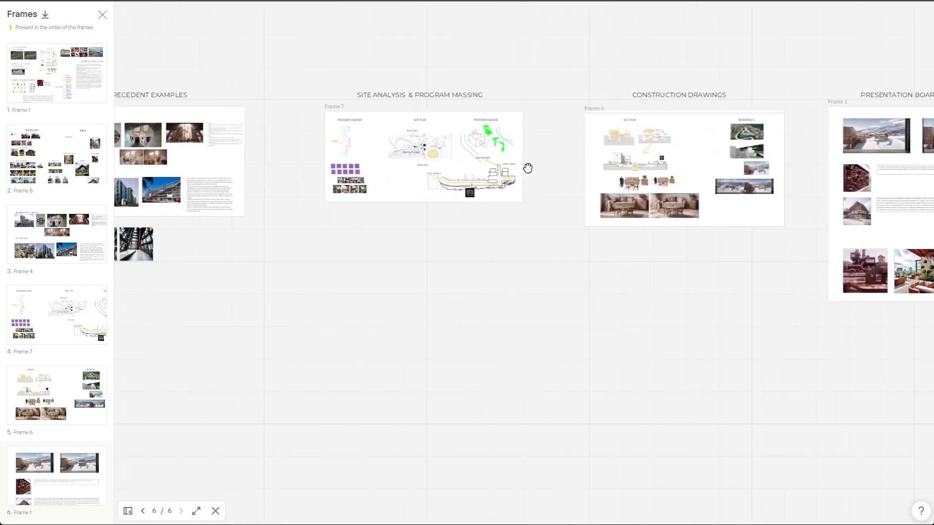
scroll(325, 167, "left", 10)
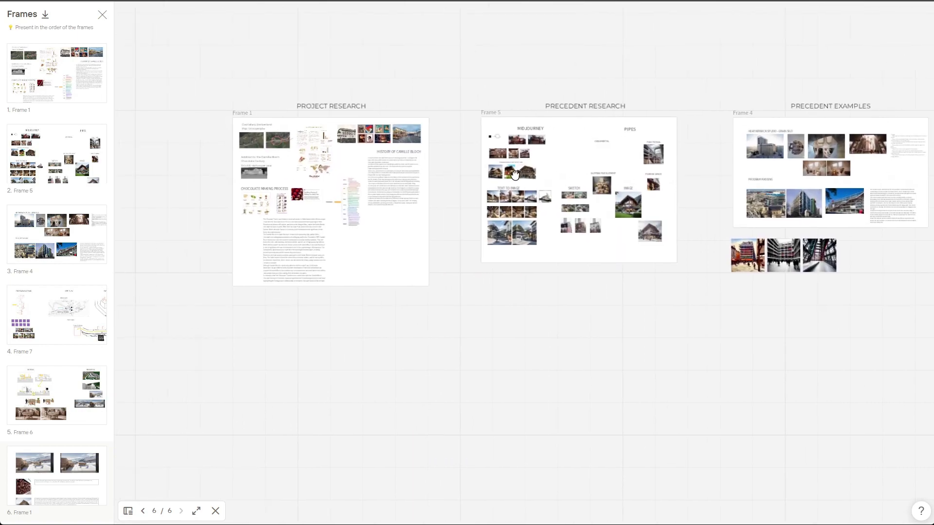
scroll(382, 168, "up", 8)
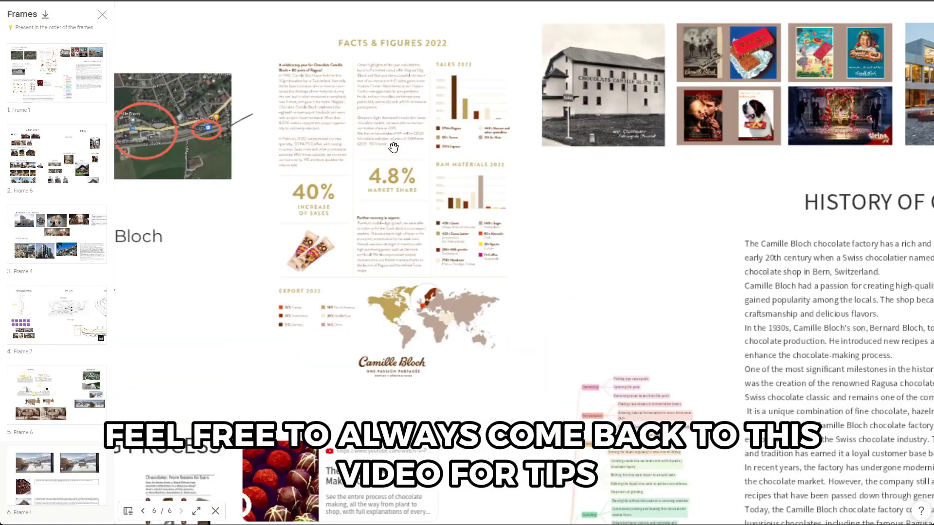
scroll(416, 267, "down", 6)
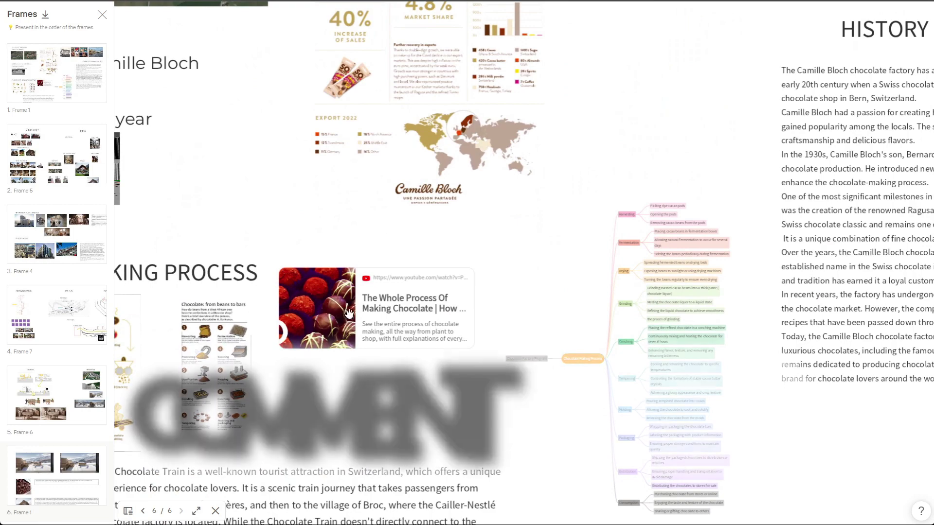
scroll(515, 198, "left", 5)
scroll(357, 234, "down", 1)
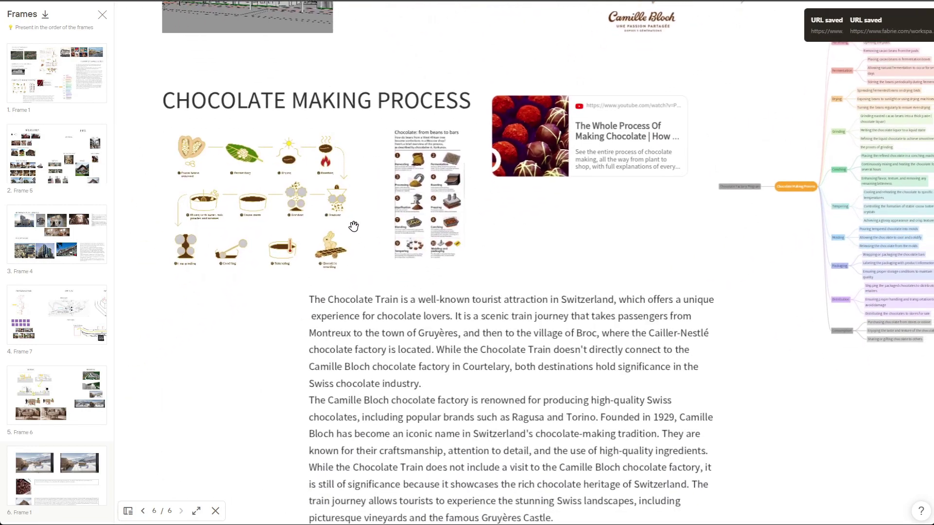